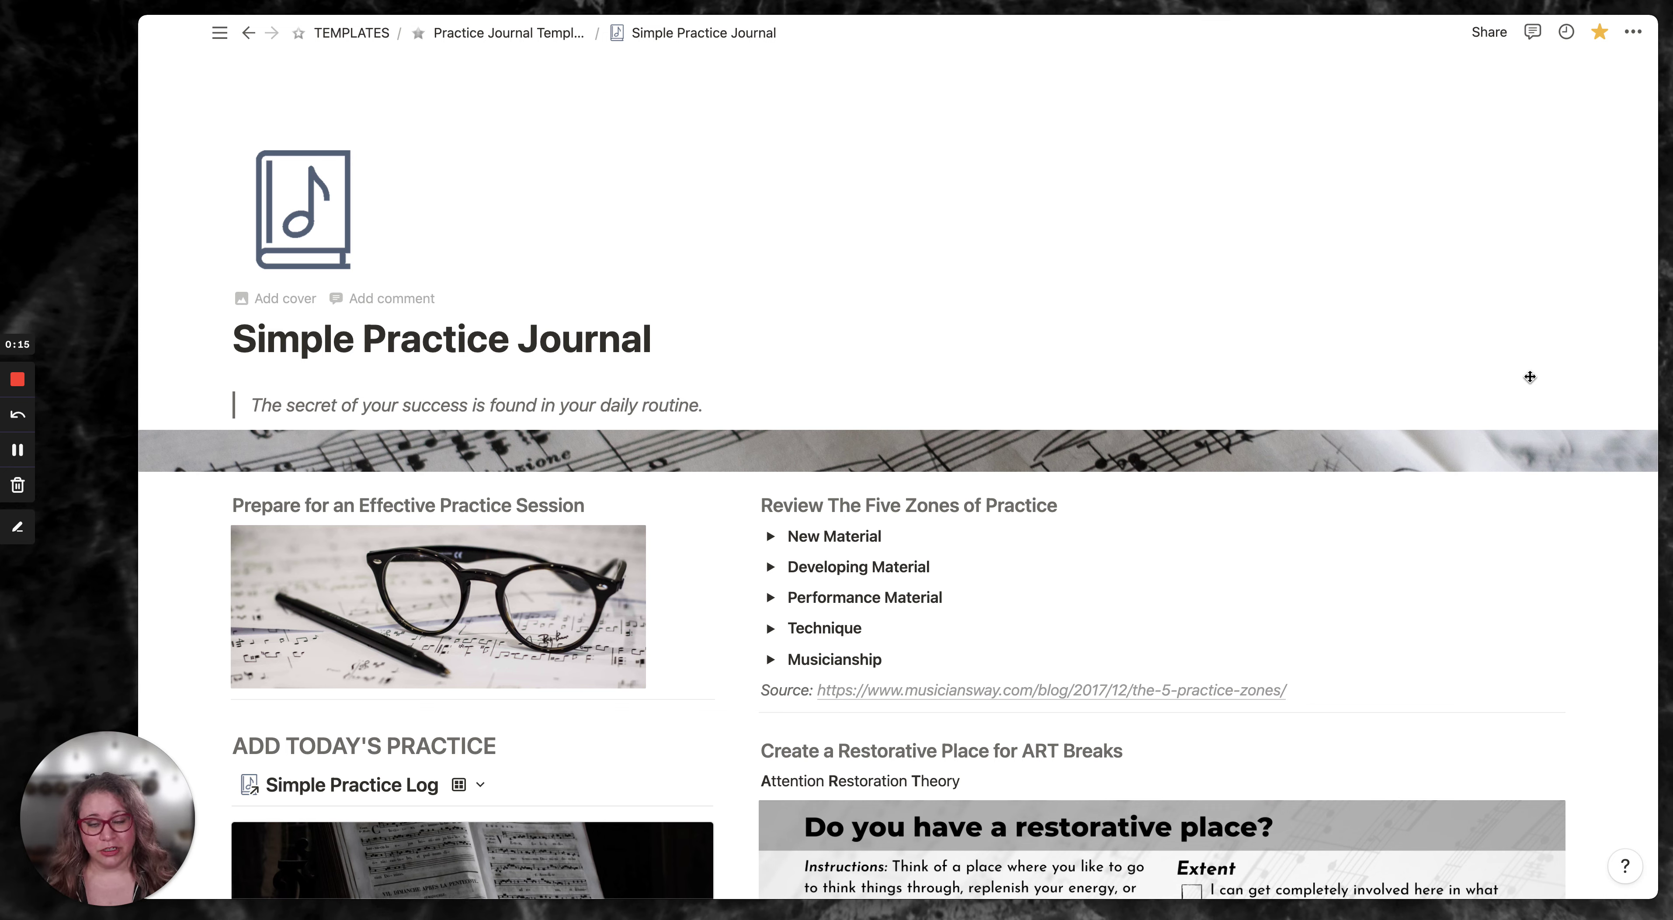
- Scroll down past the Practice Strategies table to the November 2021 Practice Calendar
scroll(1485, 488, down, 1)
scroll(1486, 487, down, 5)
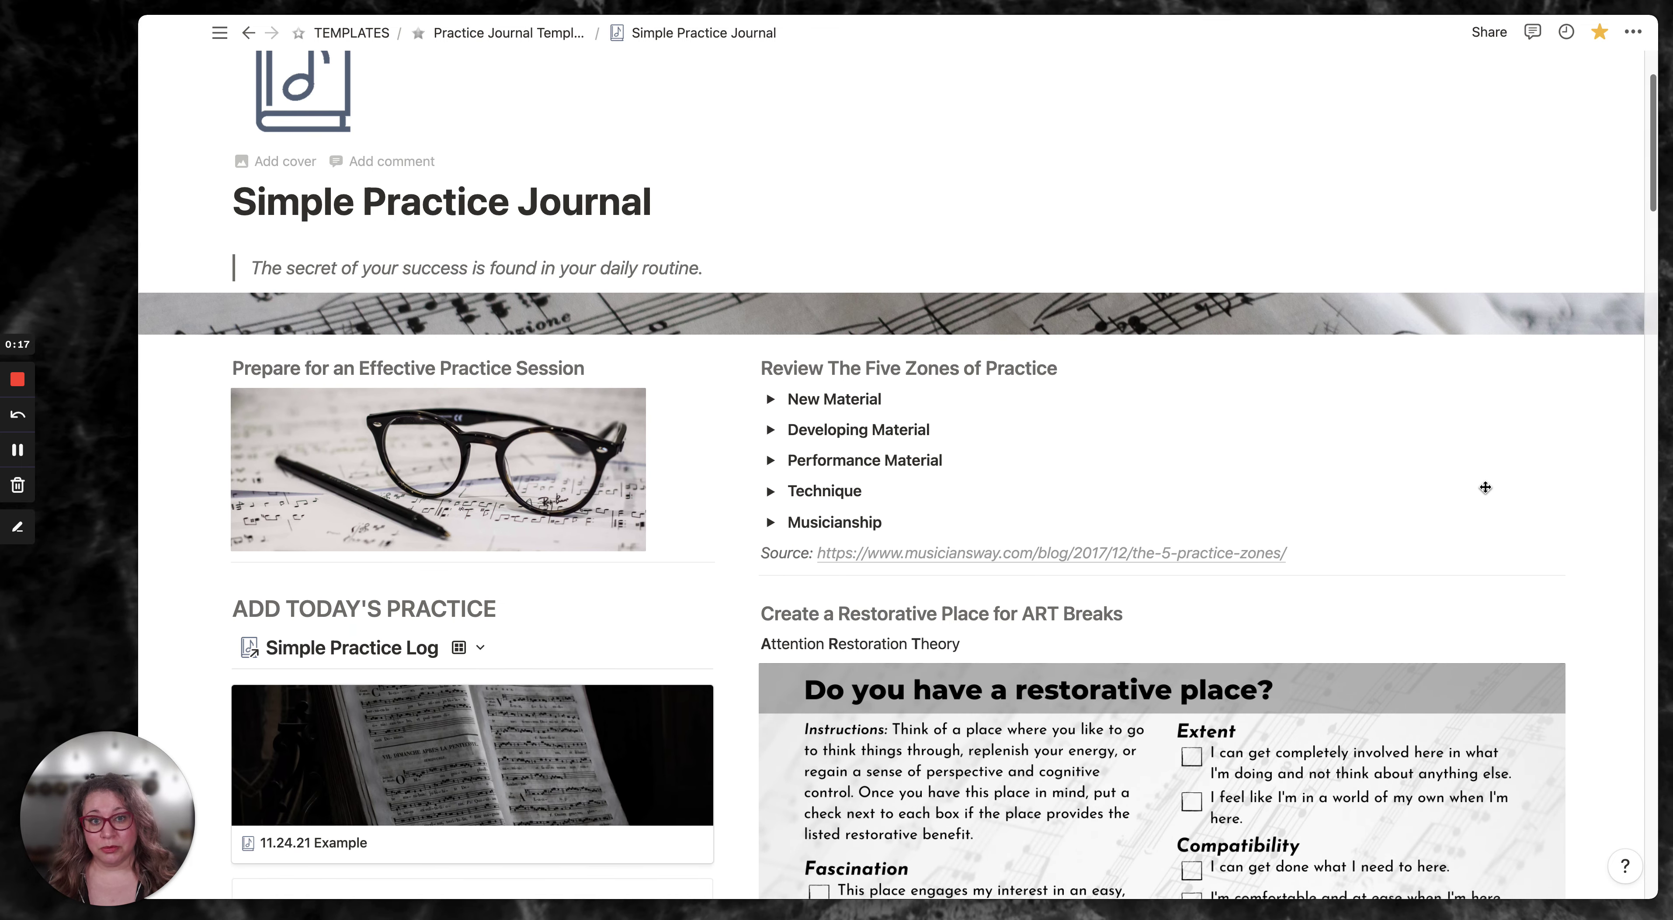
scroll(1485, 499, down, 4)
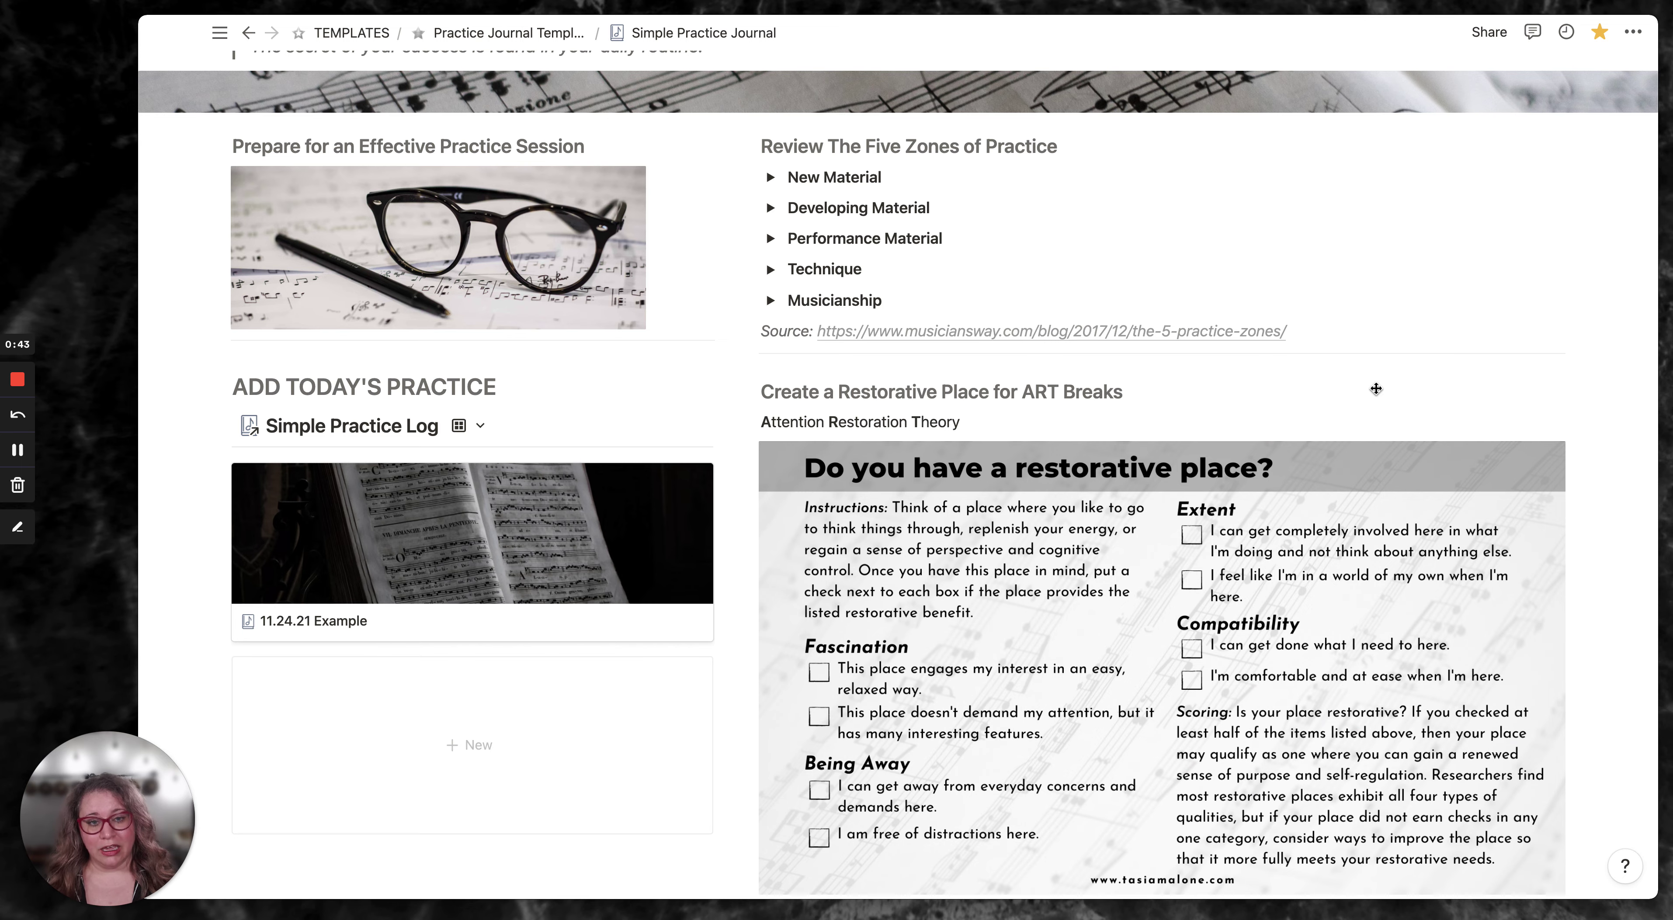
scroll(1376, 387, down, 3)
scroll(1376, 422, down, 2)
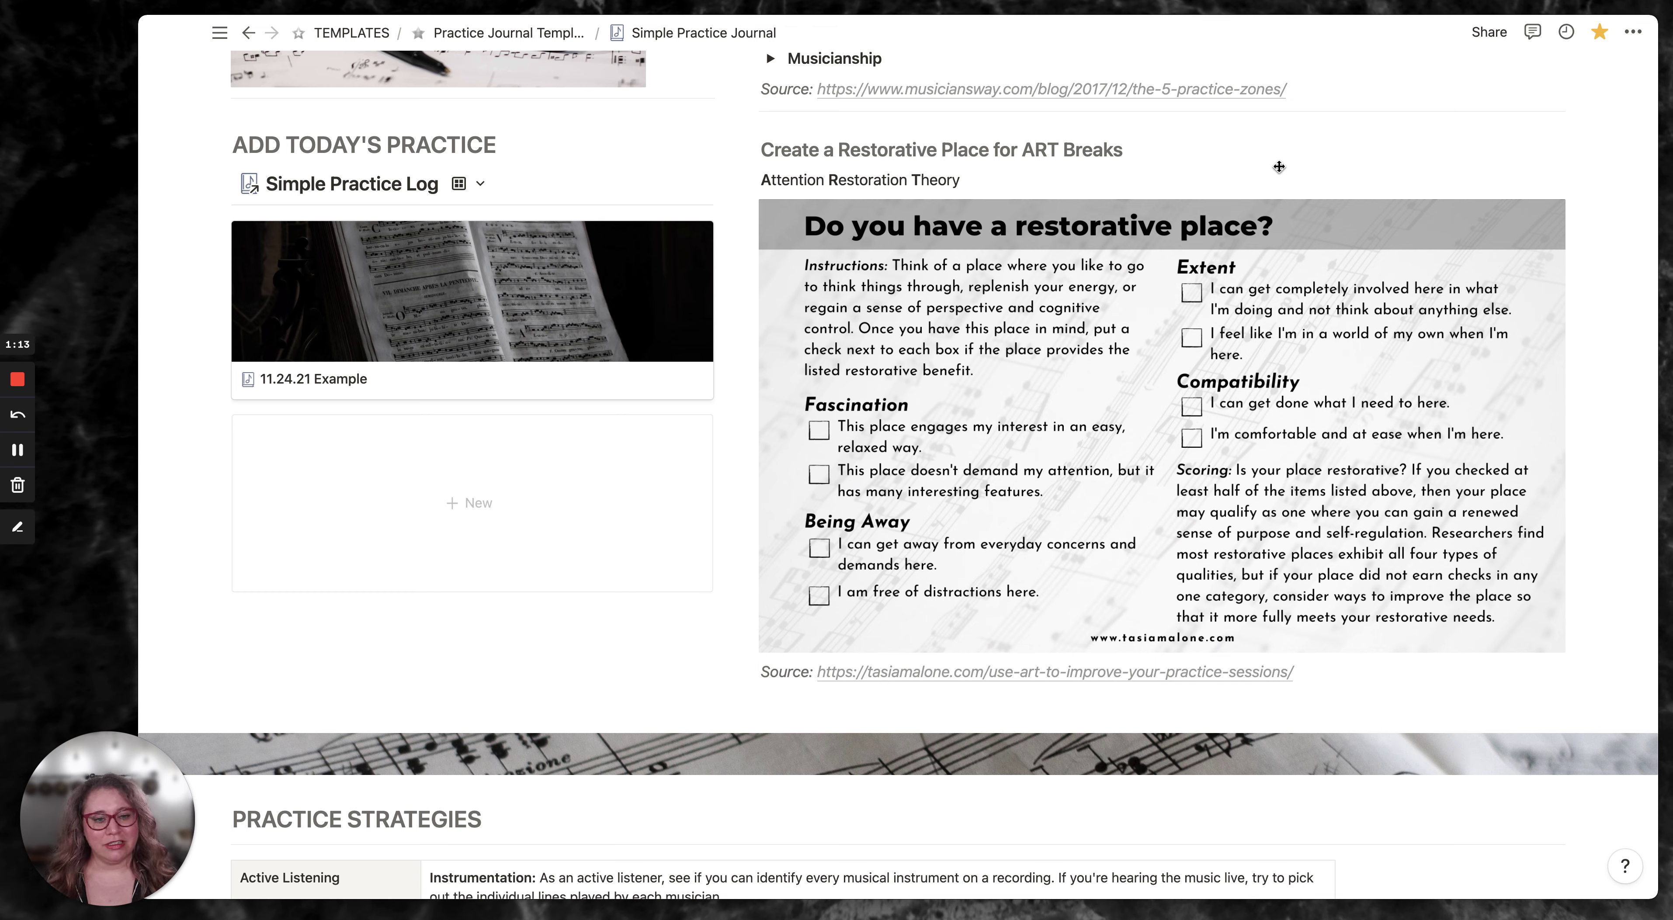
scroll(1260, 483, down, 2)
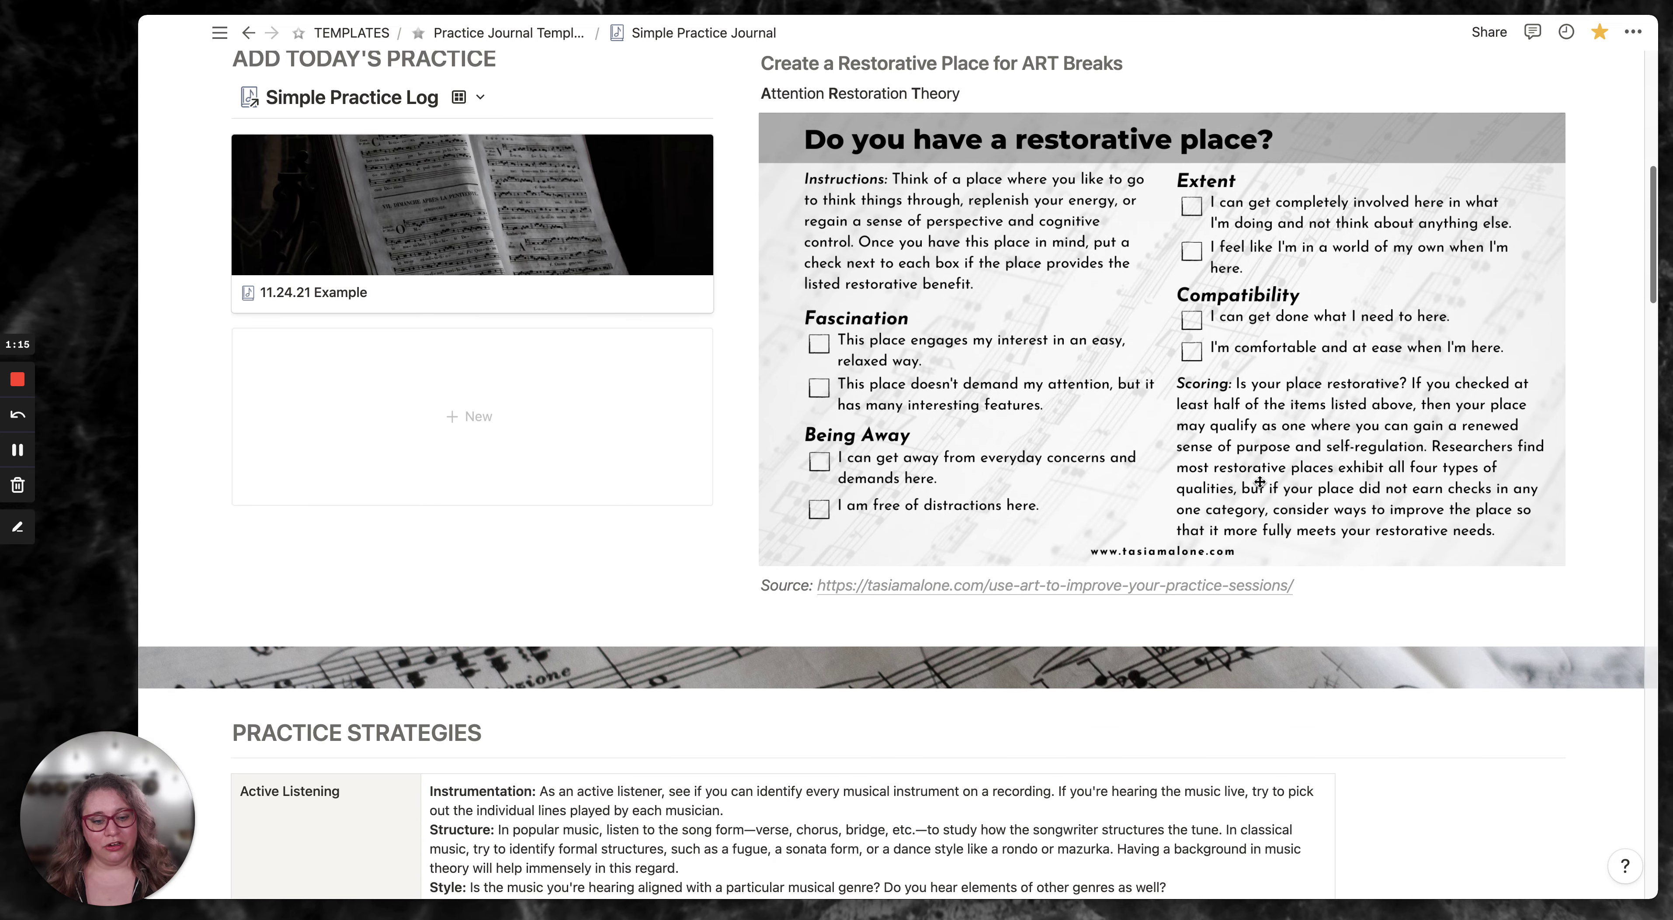
scroll(1260, 483, down, 1)
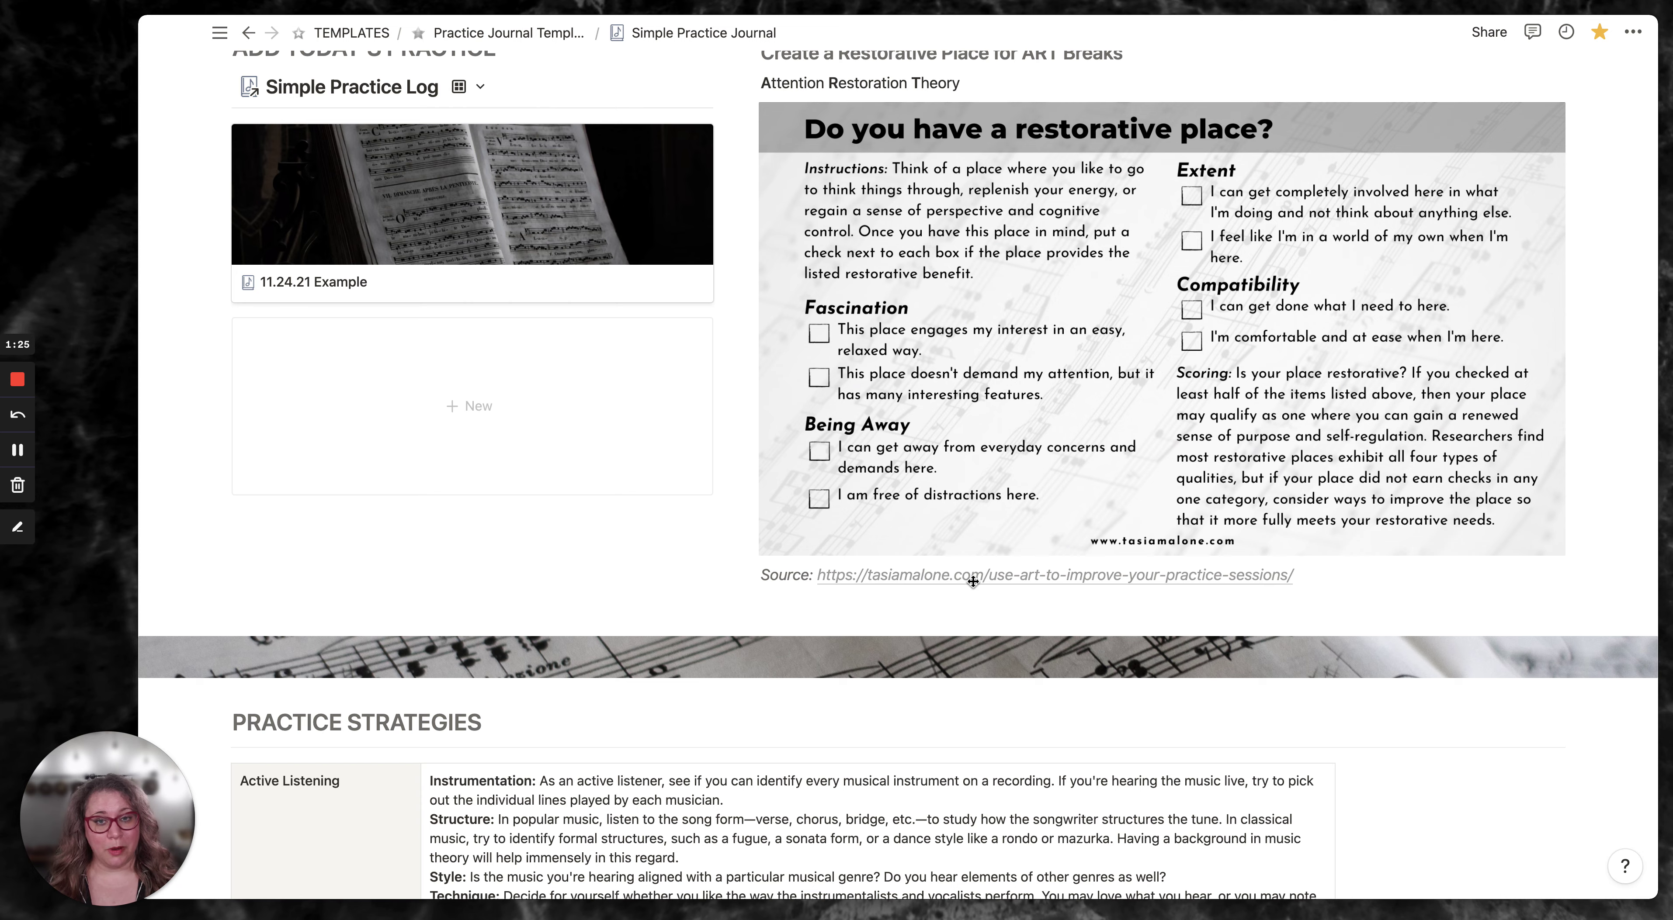
scroll(844, 389, up, 5)
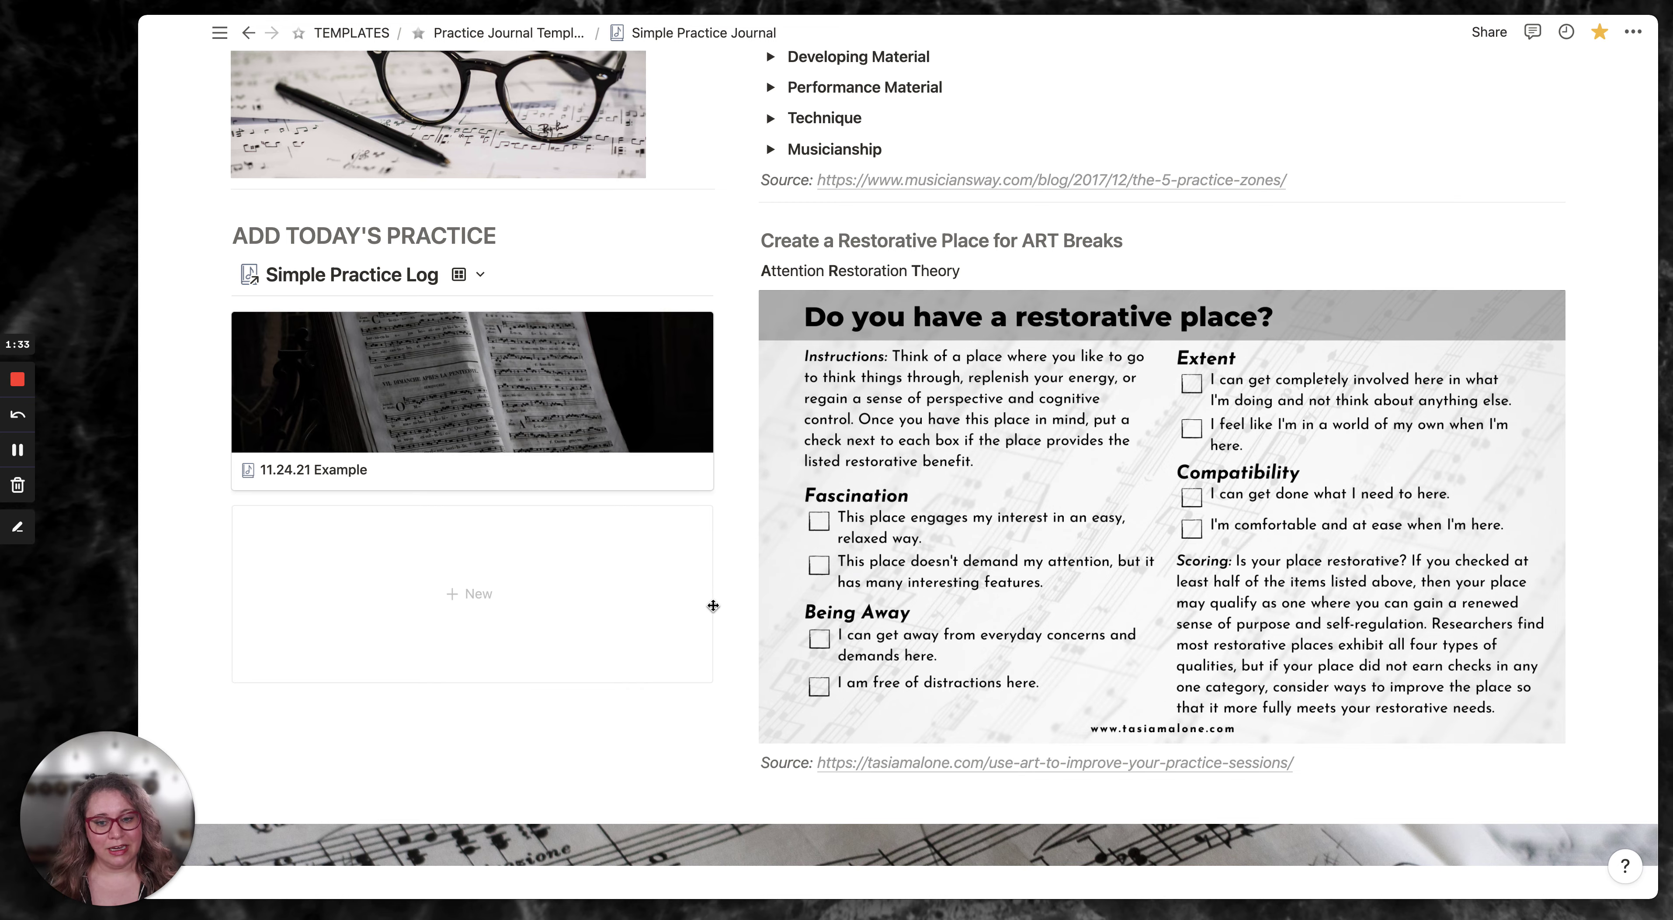
scroll(721, 605, down, 5)
scroll(794, 610, down, 8)
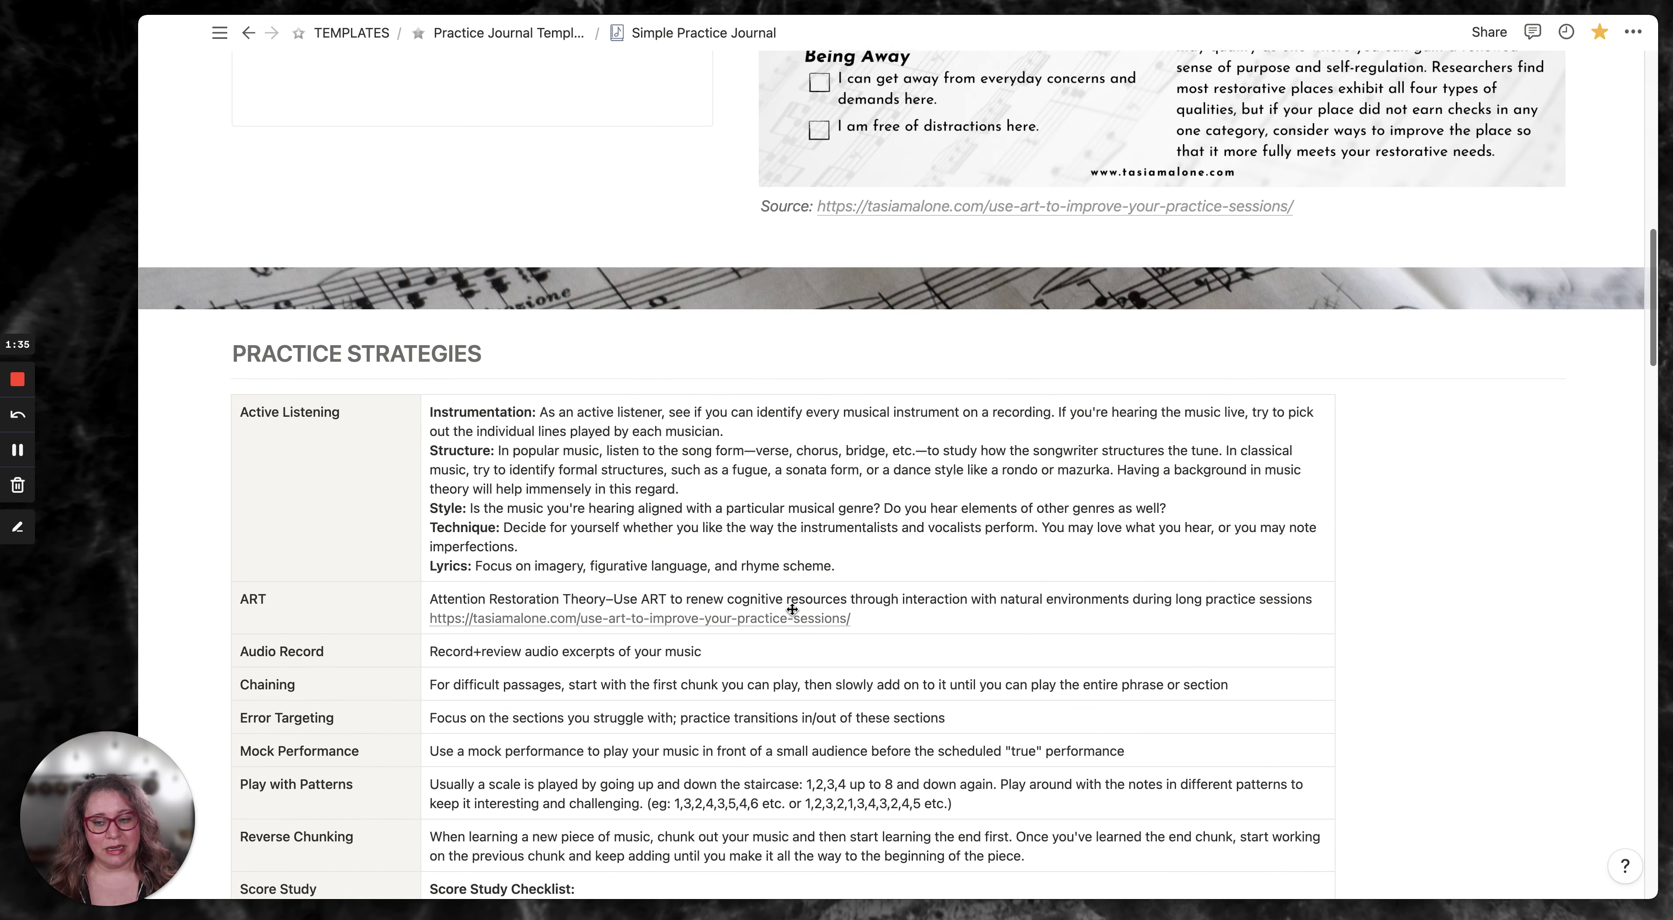
scroll(792, 608, down, 2)
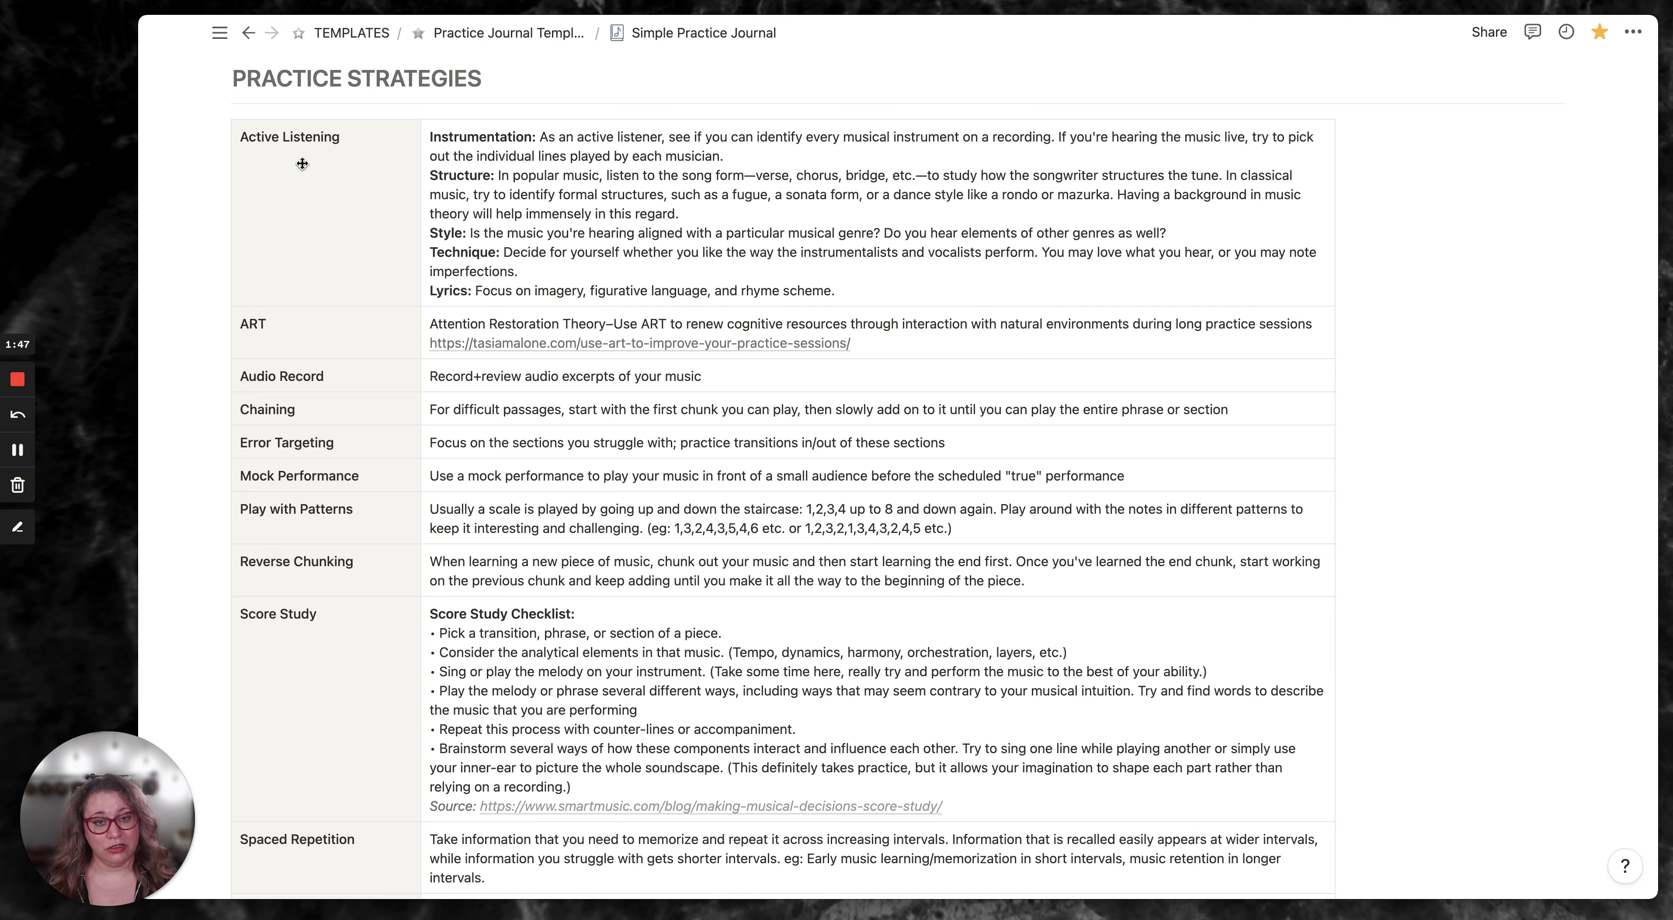
scroll(325, 376, down, 5)
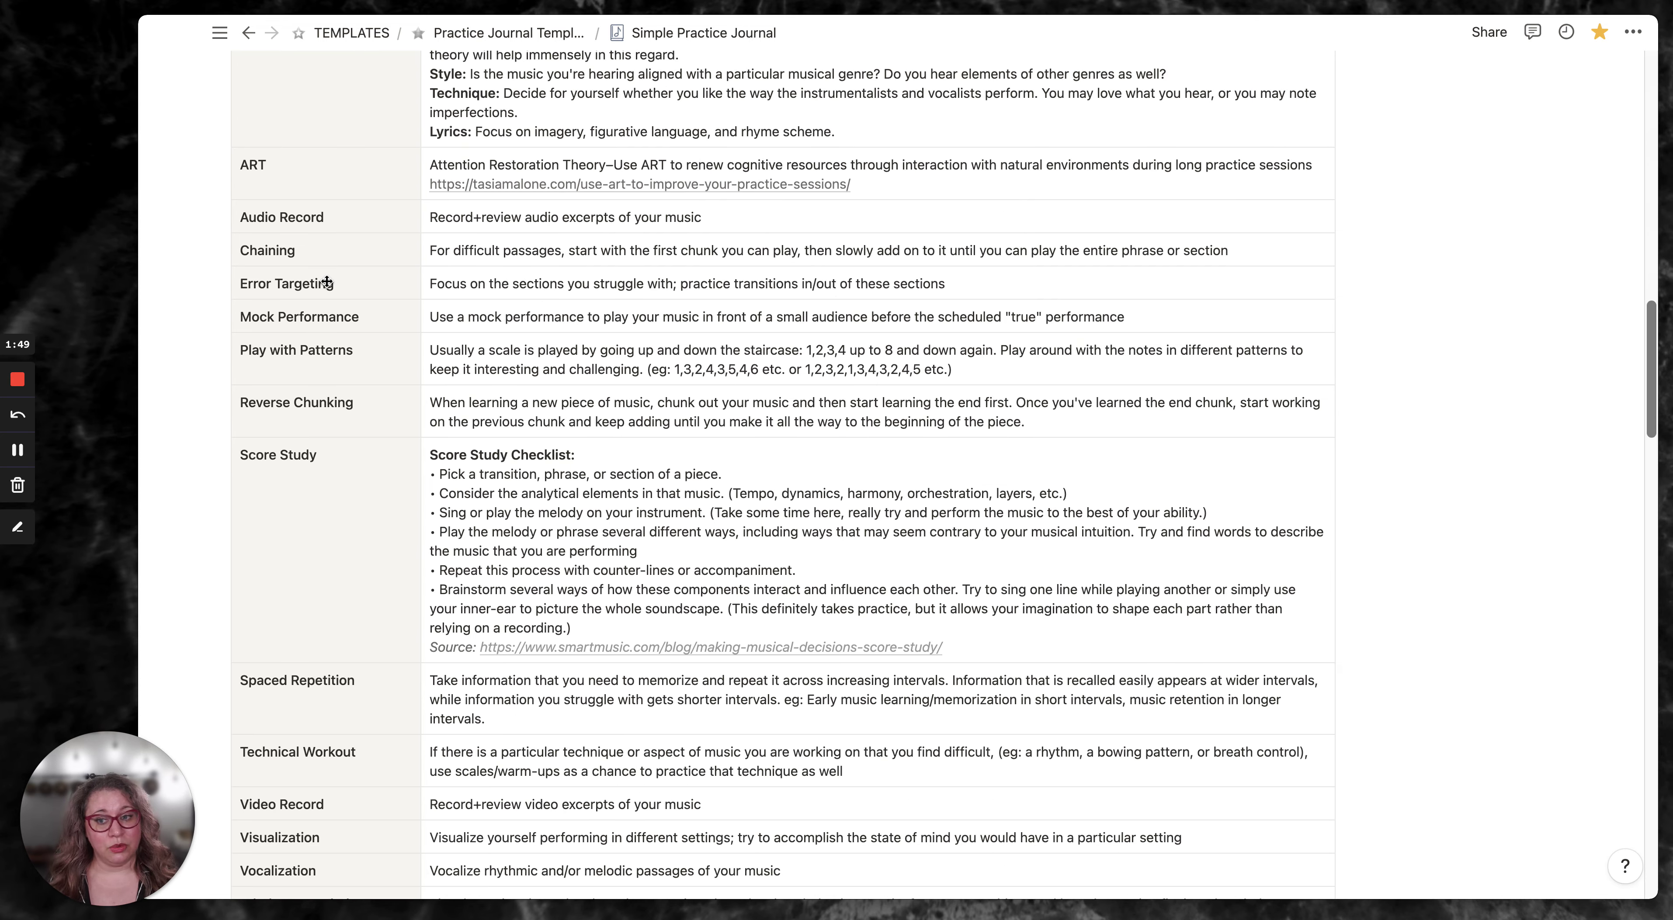
scroll(326, 281, down, 5)
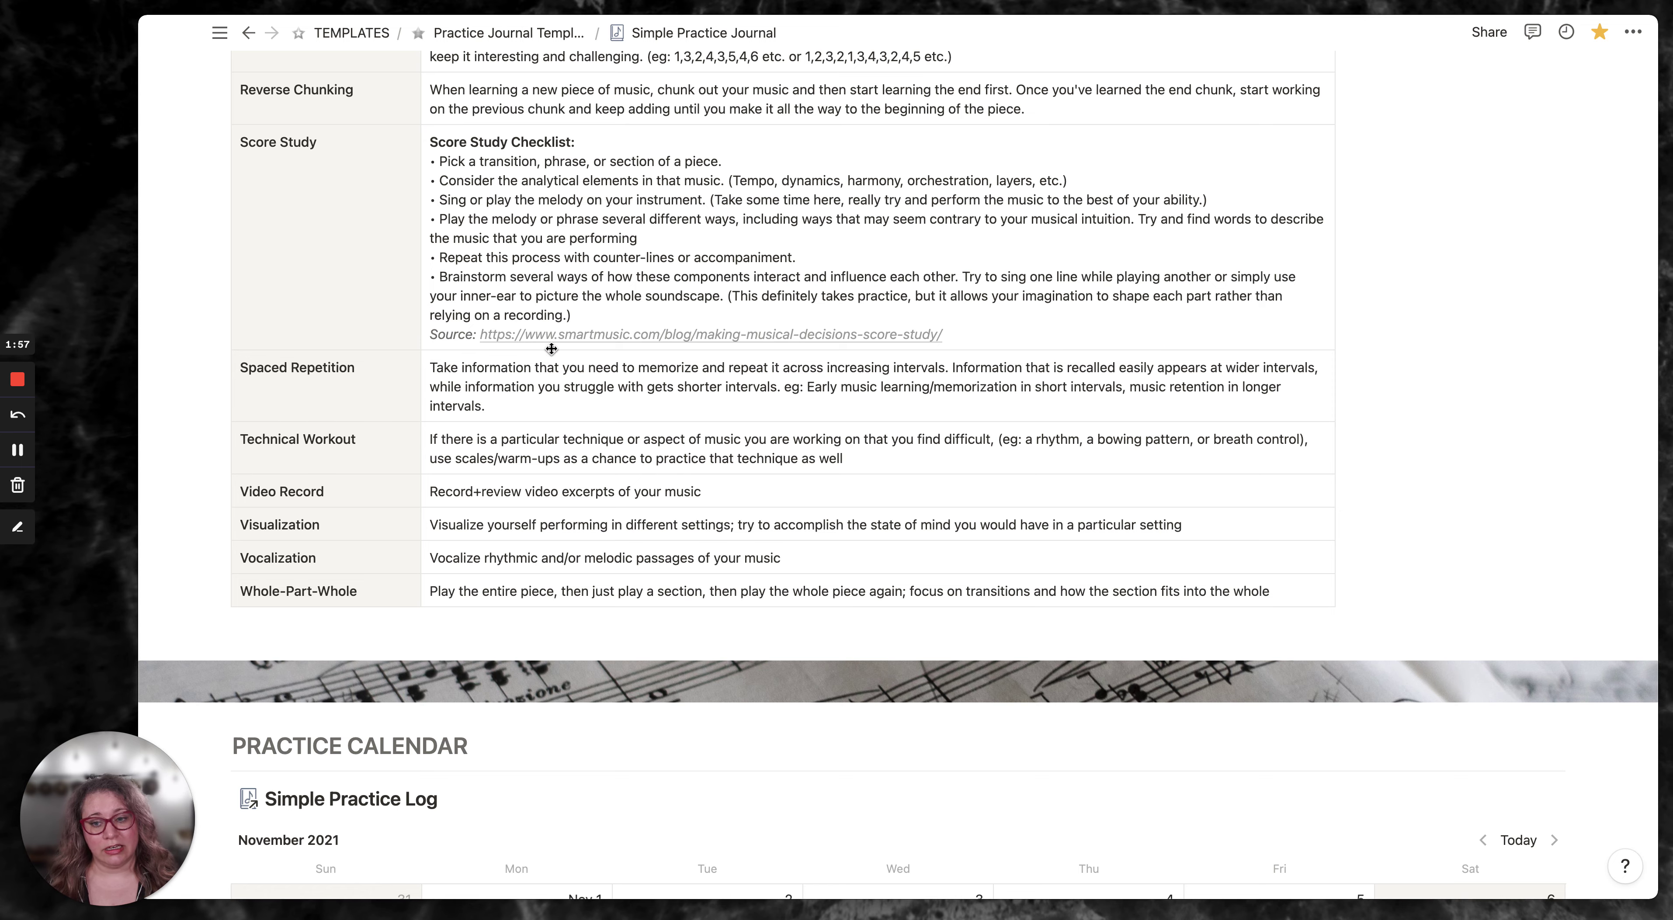
scroll(1101, 550, down, 7)
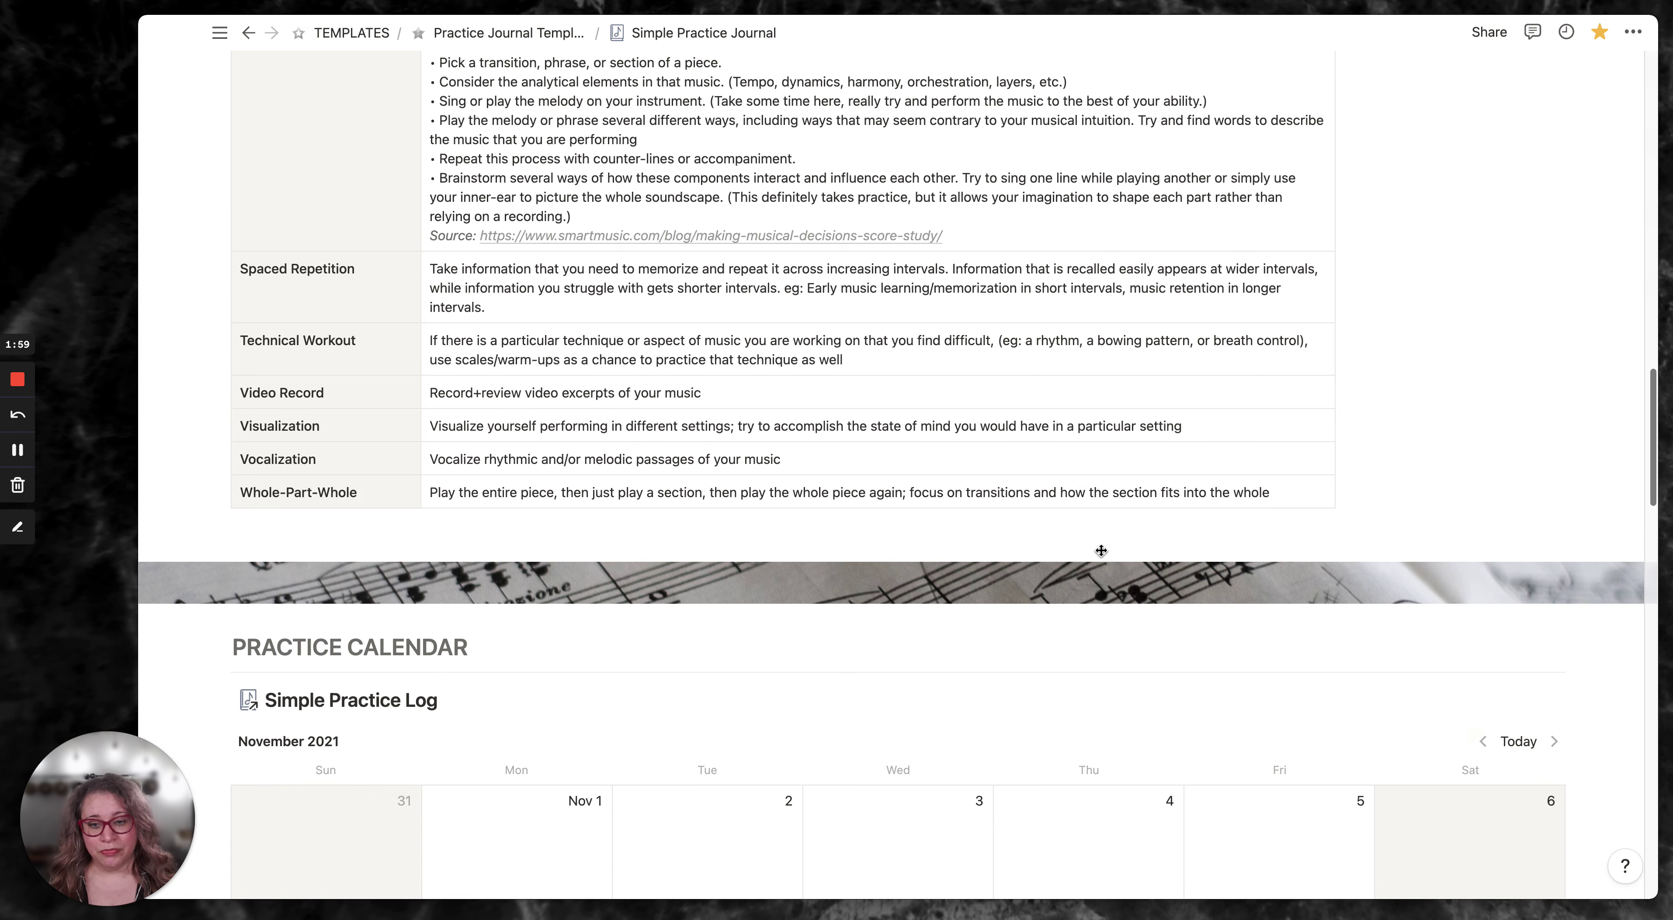
- Scroll below the calendar to the Practice Review board's By Location view
scroll(1351, 574, down, 7)
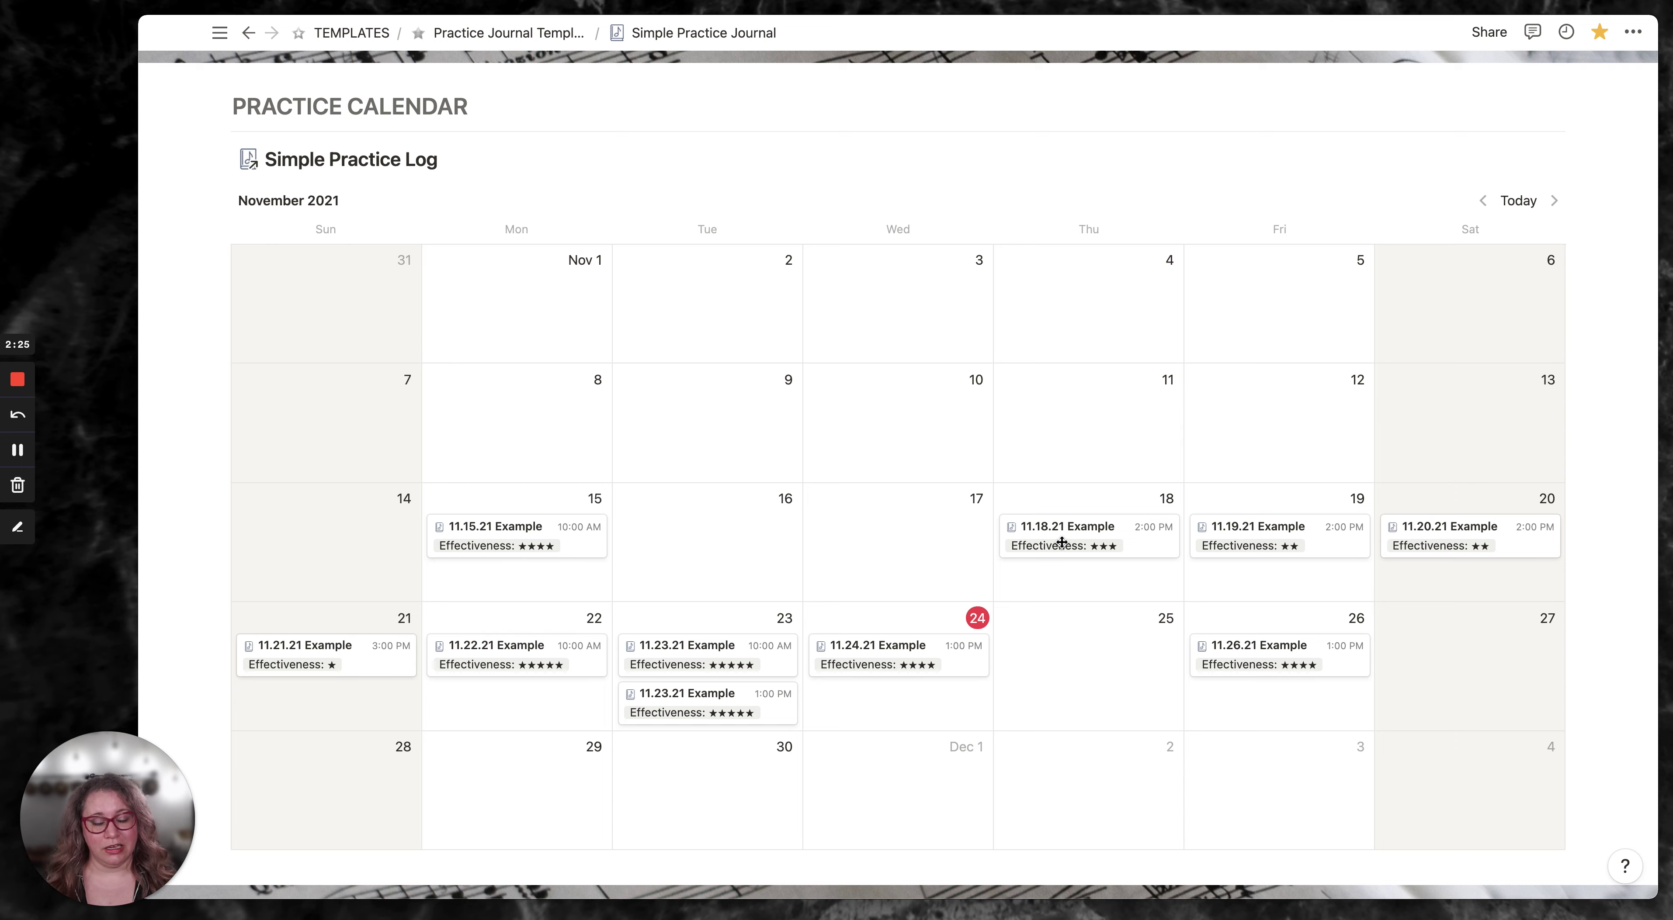
scroll(1061, 542, down, 10)
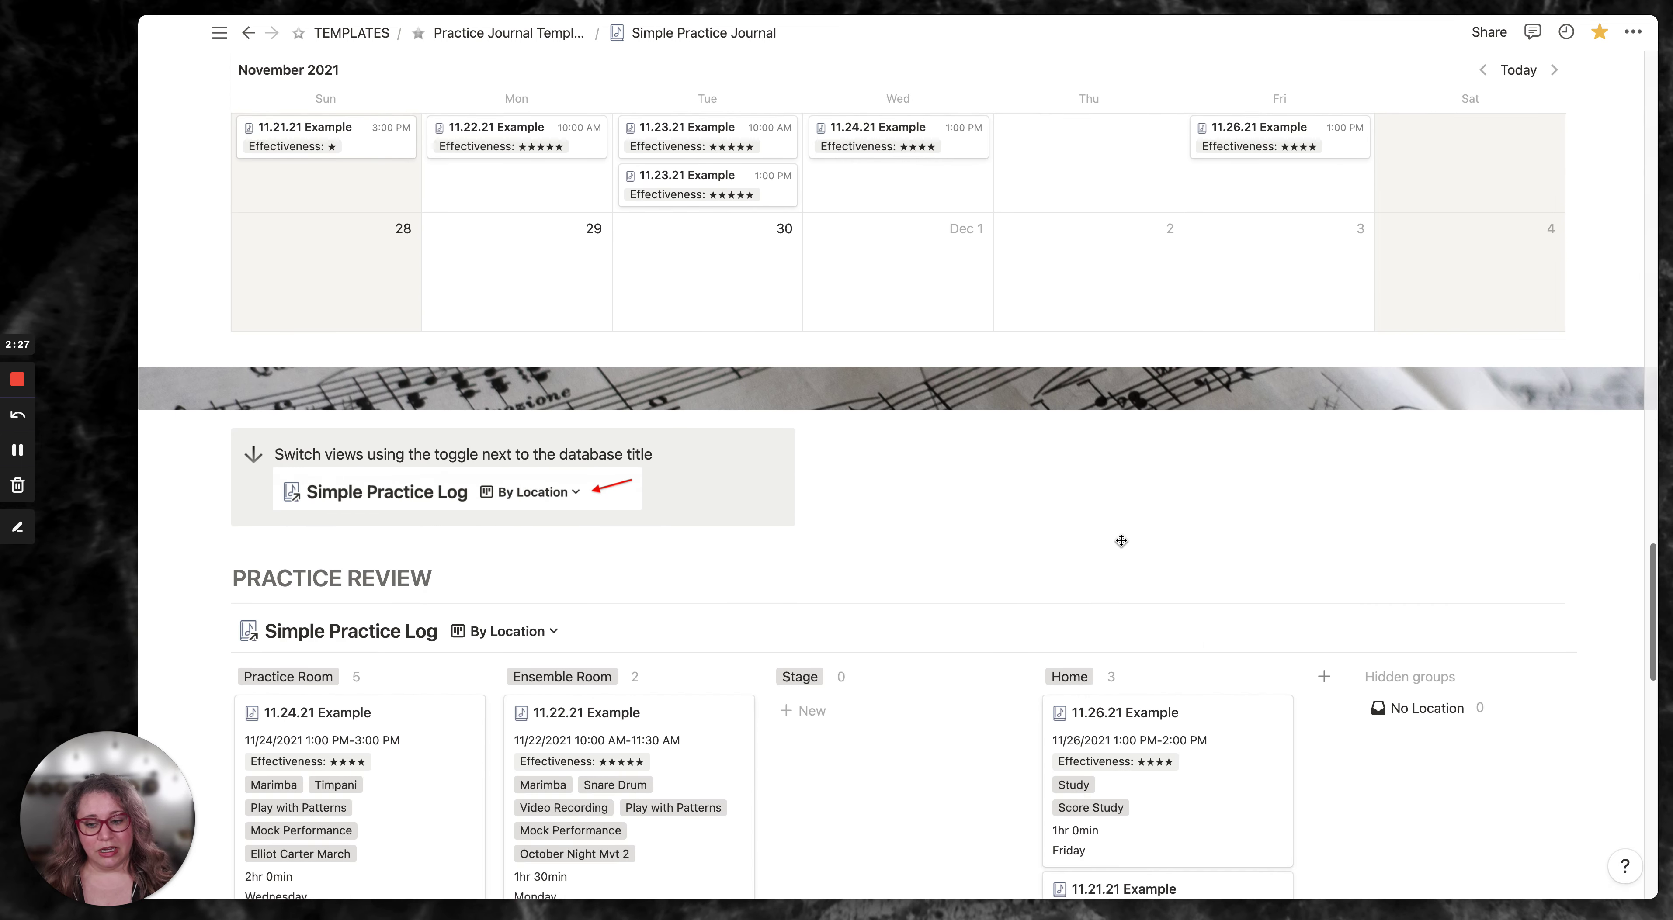
scroll(1121, 541, down, 3)
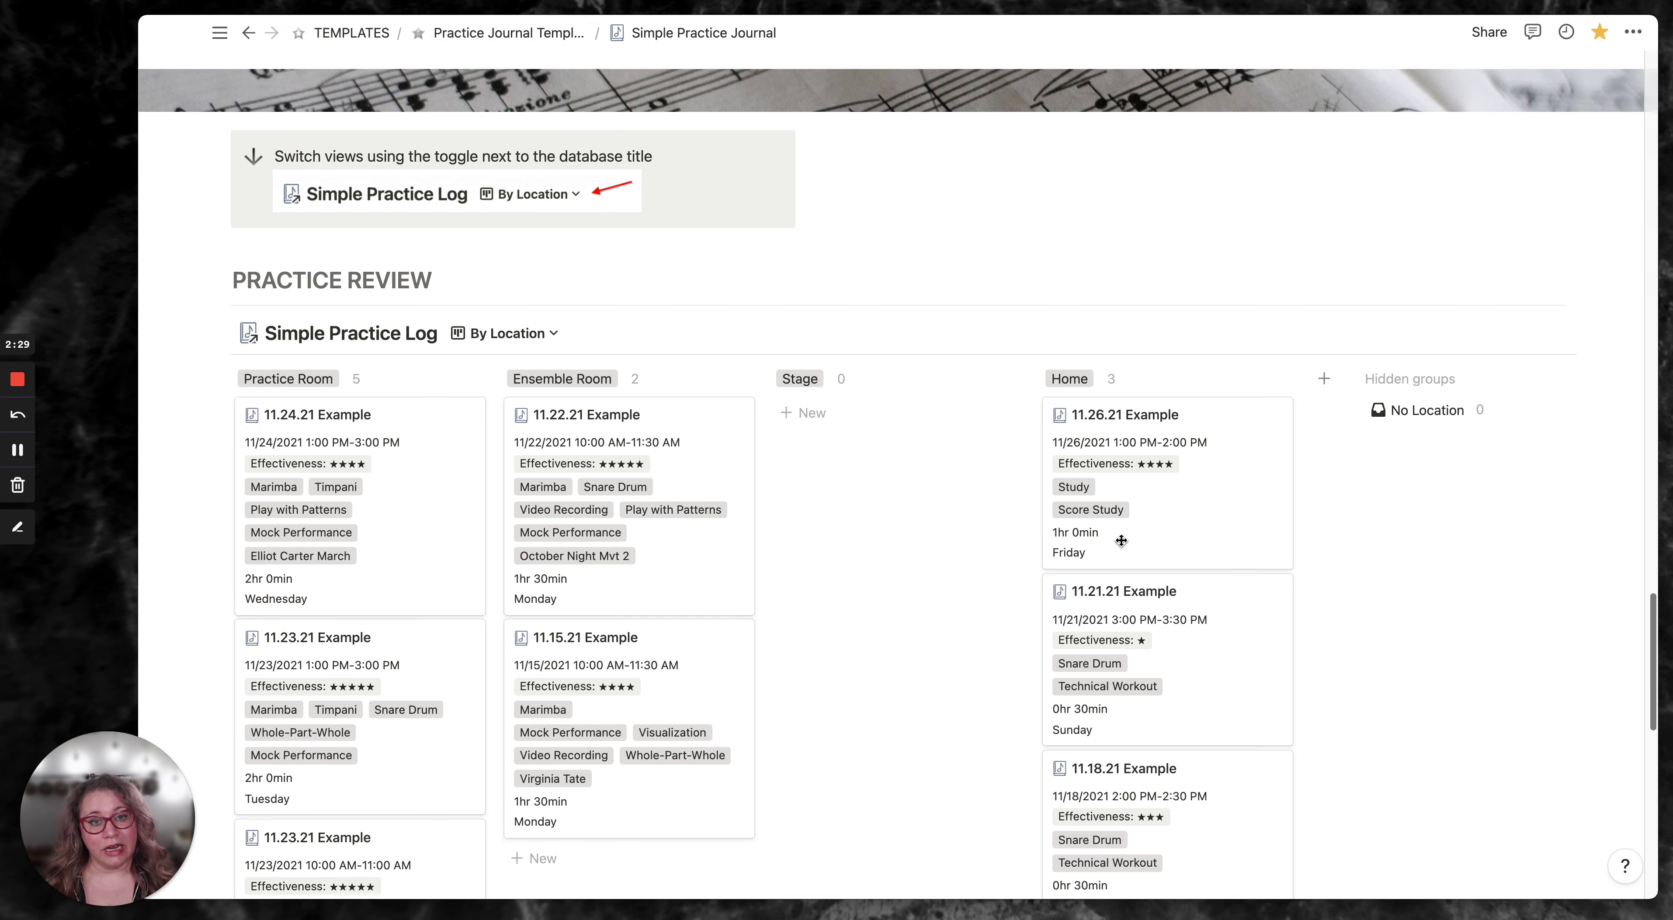
scroll(1121, 540, down, 2)
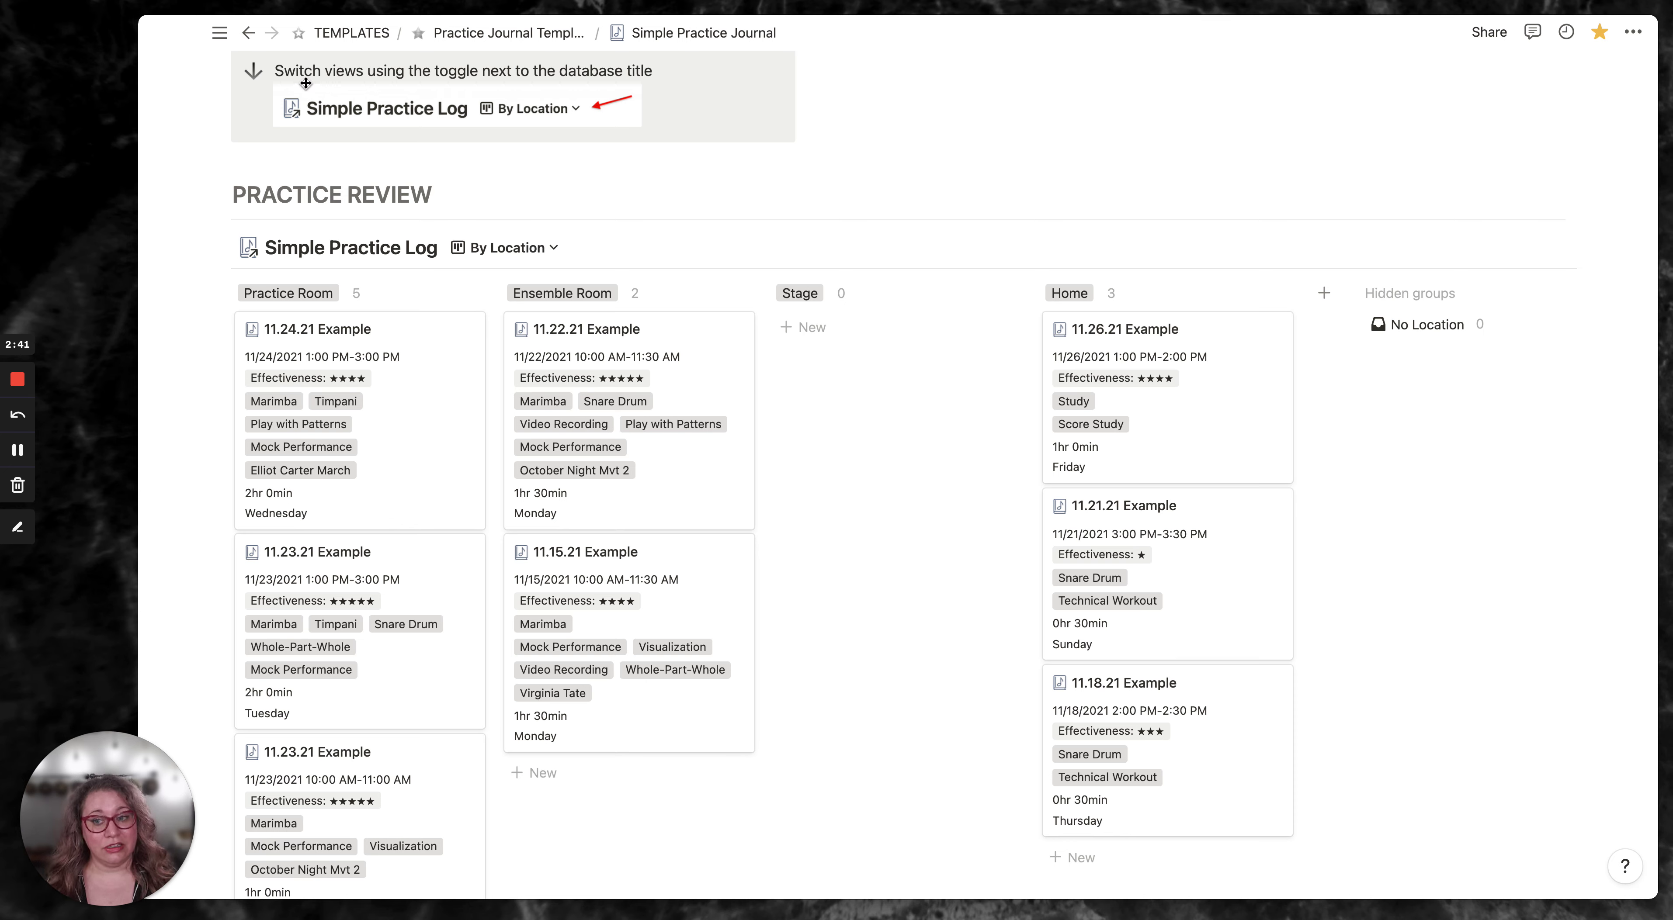
click(514, 253)
click(536, 252)
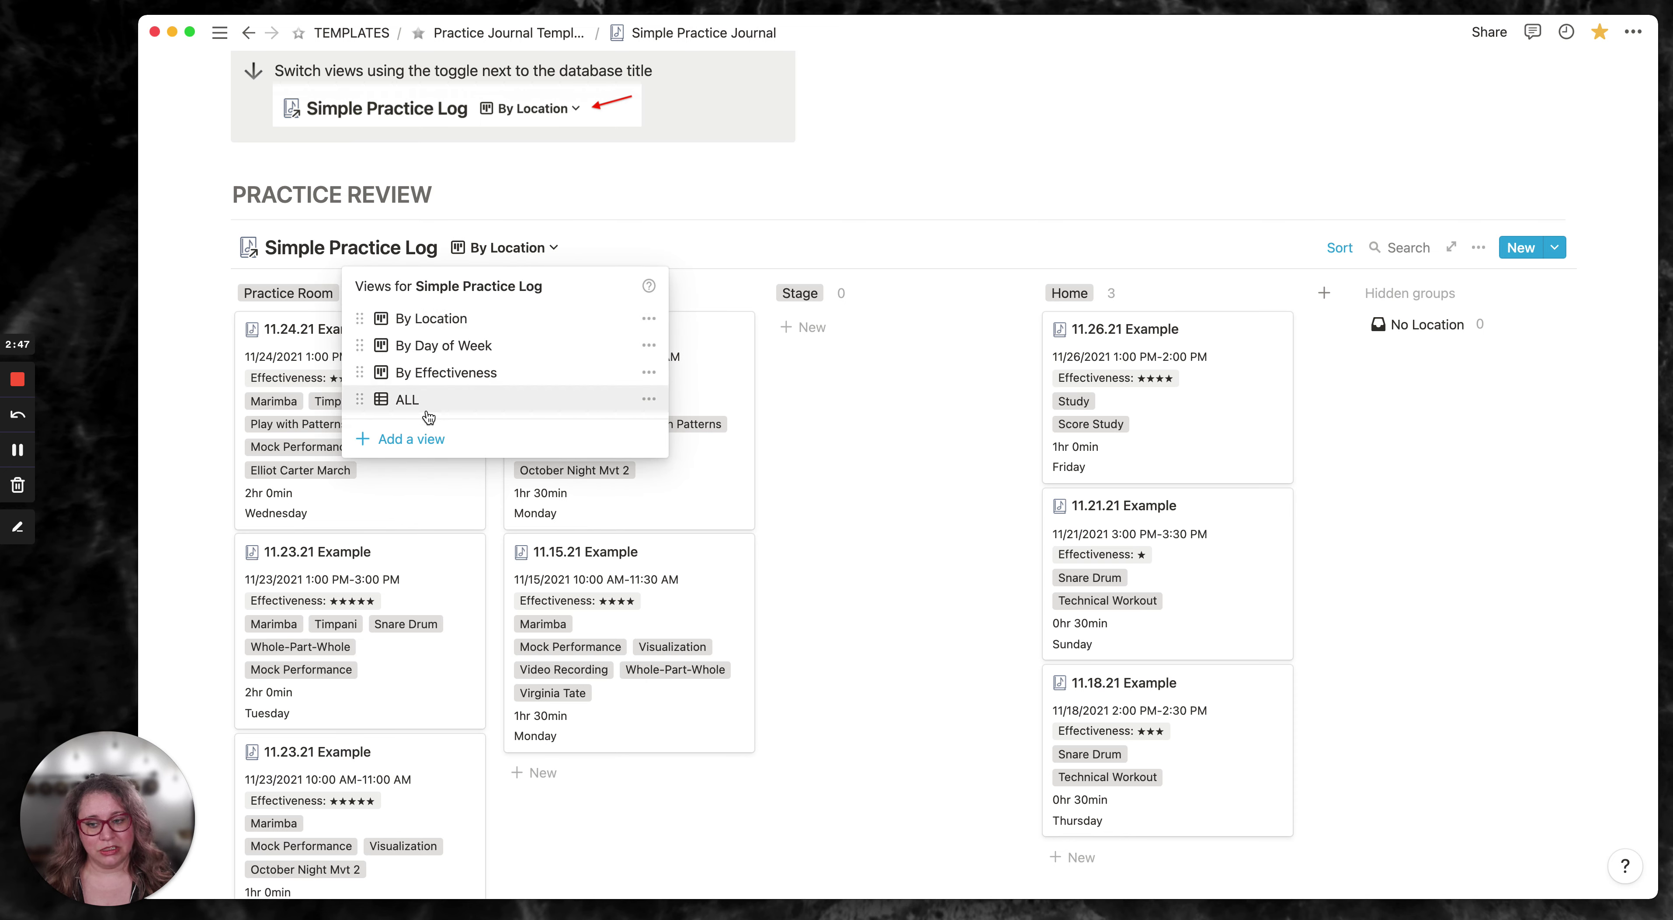
click(639, 240)
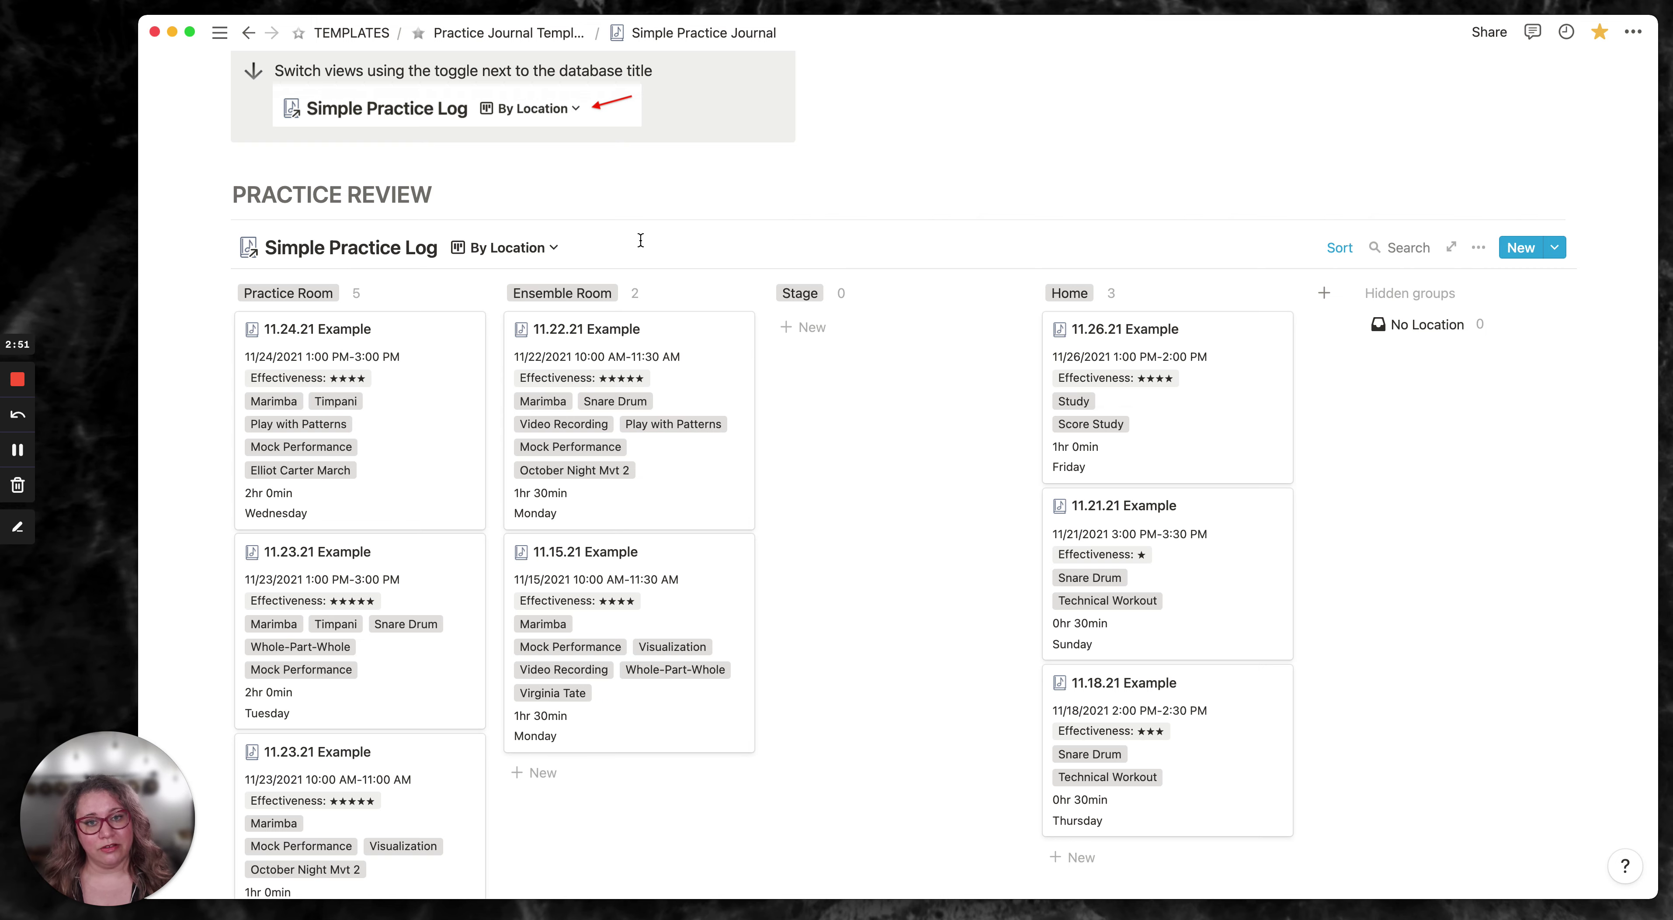
scroll(887, 372, down, 6)
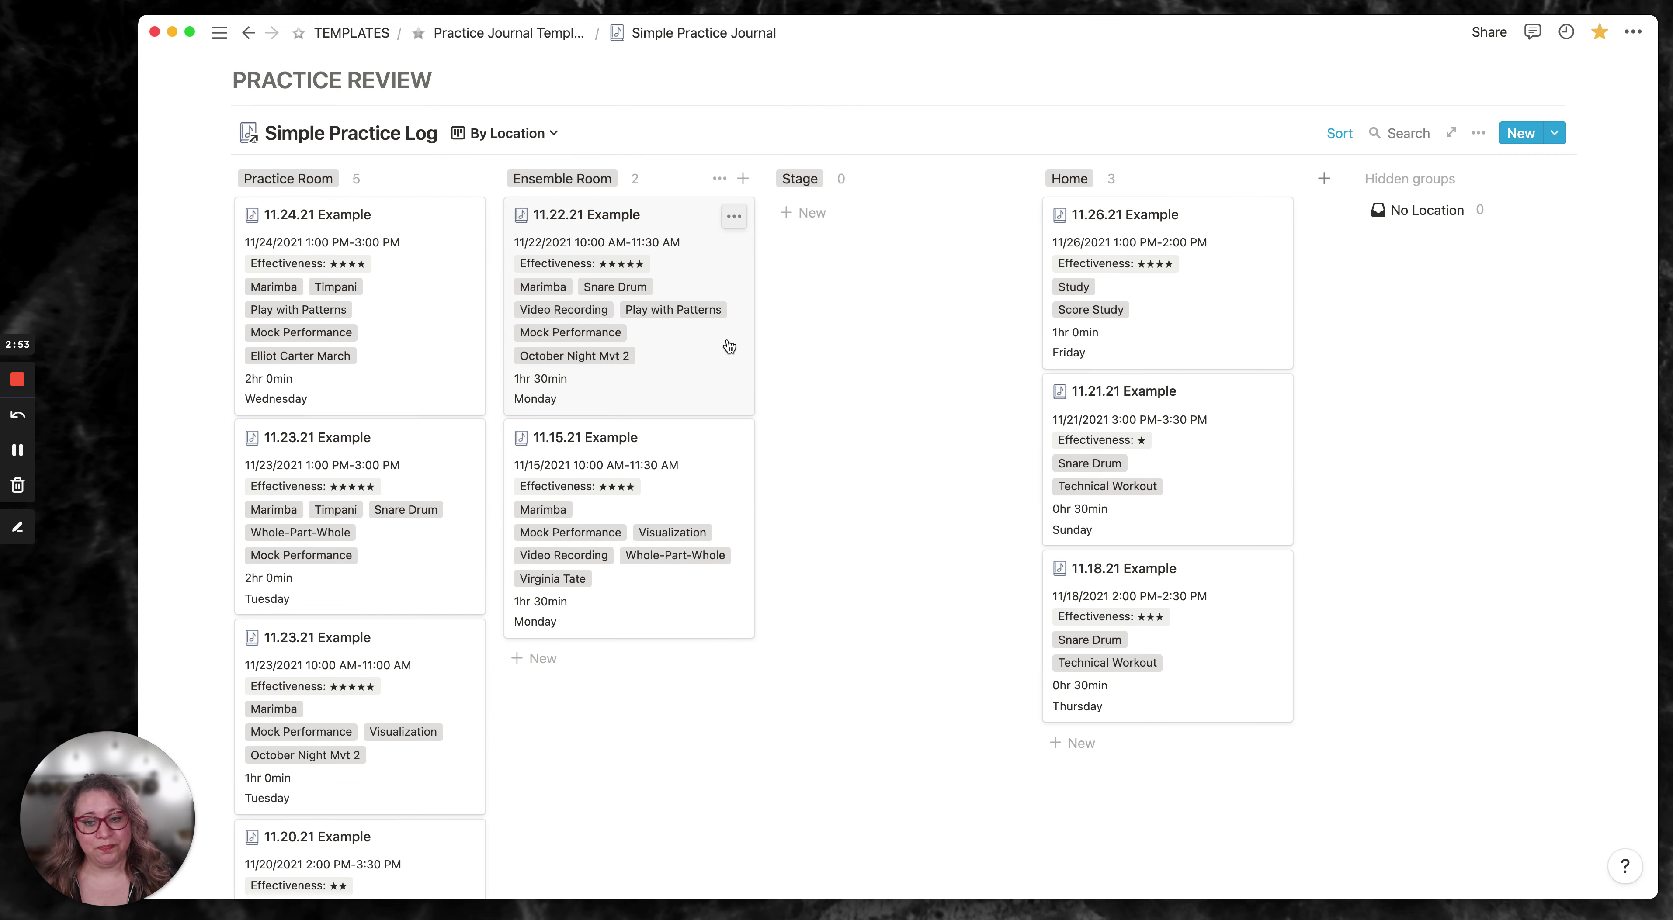
scroll(887, 371, down, 10)
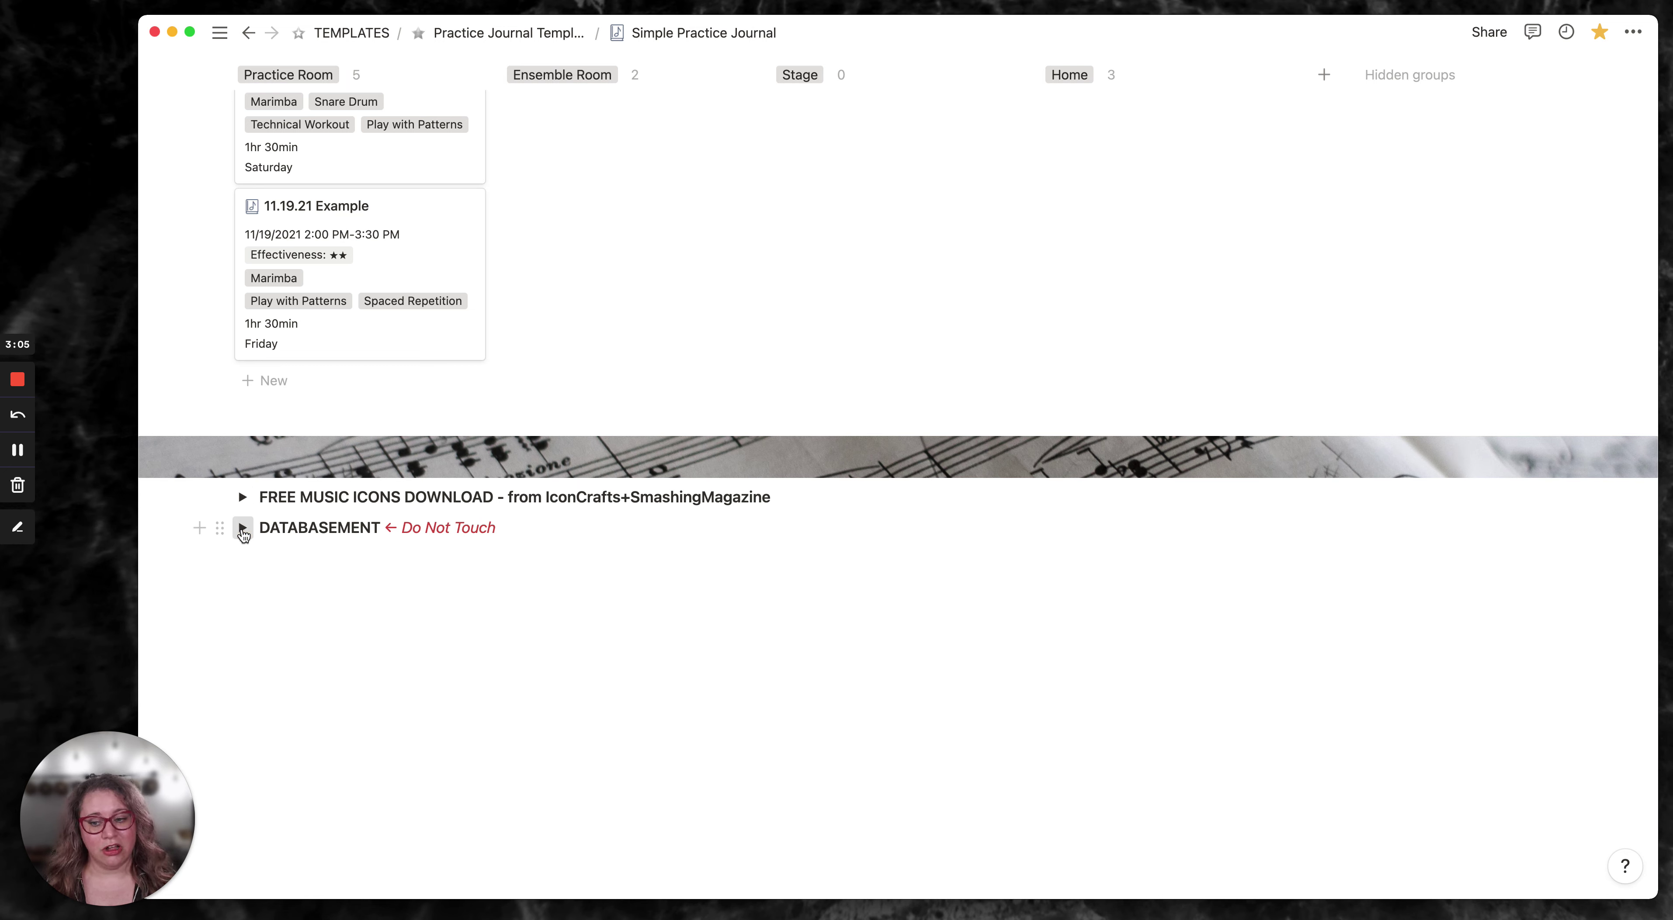
click(242, 529)
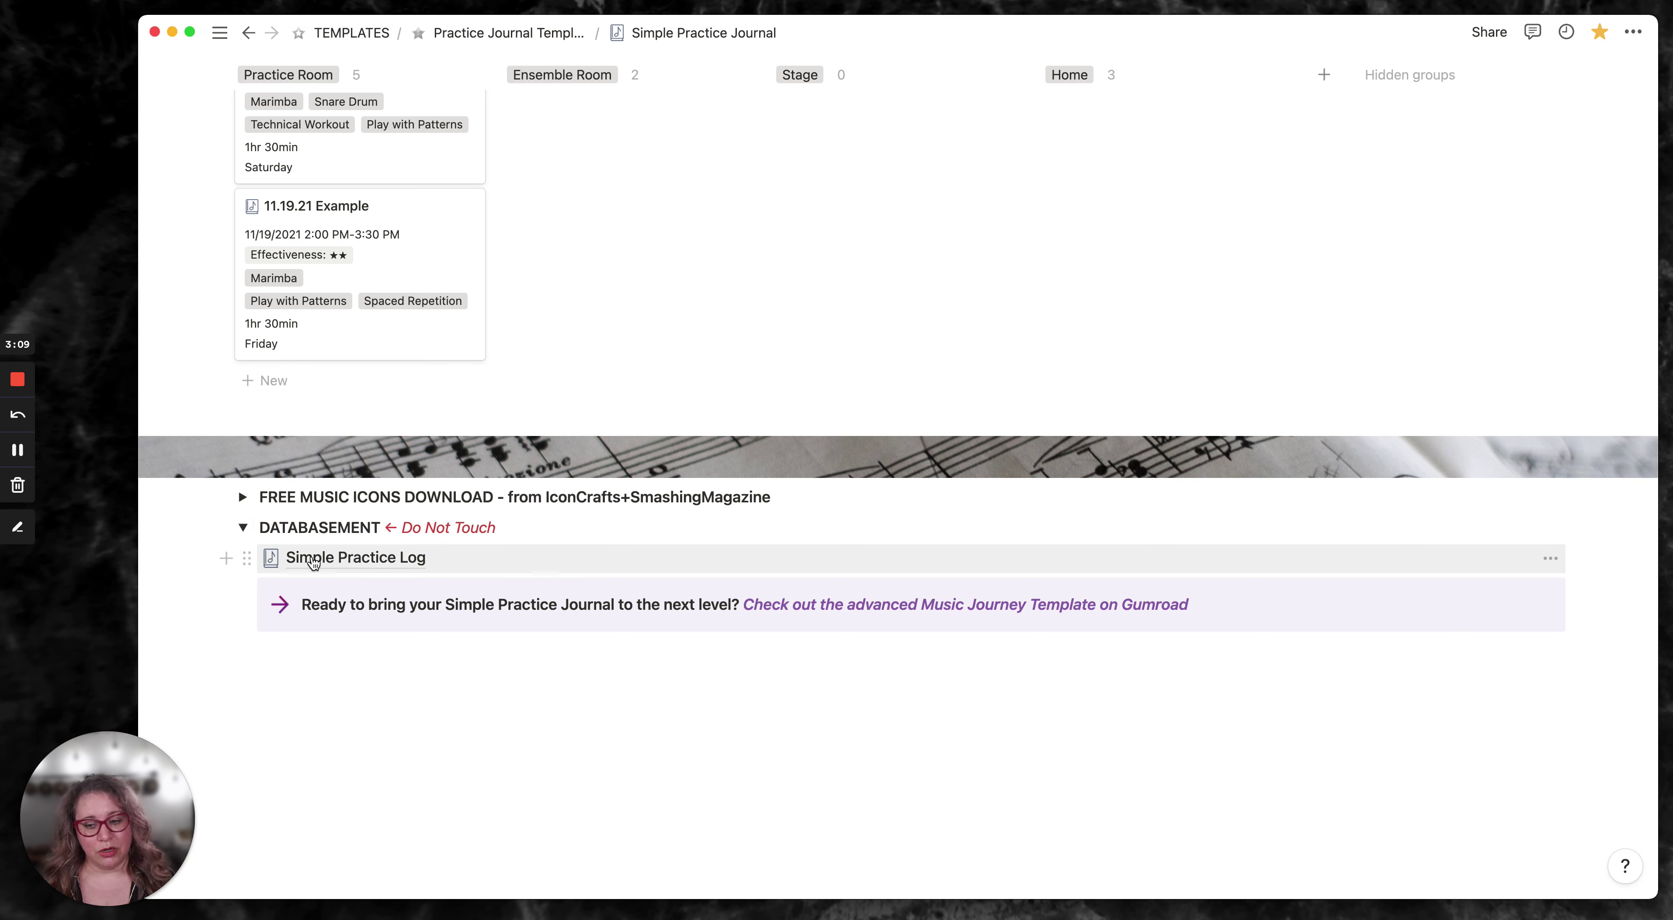
click(243, 529)
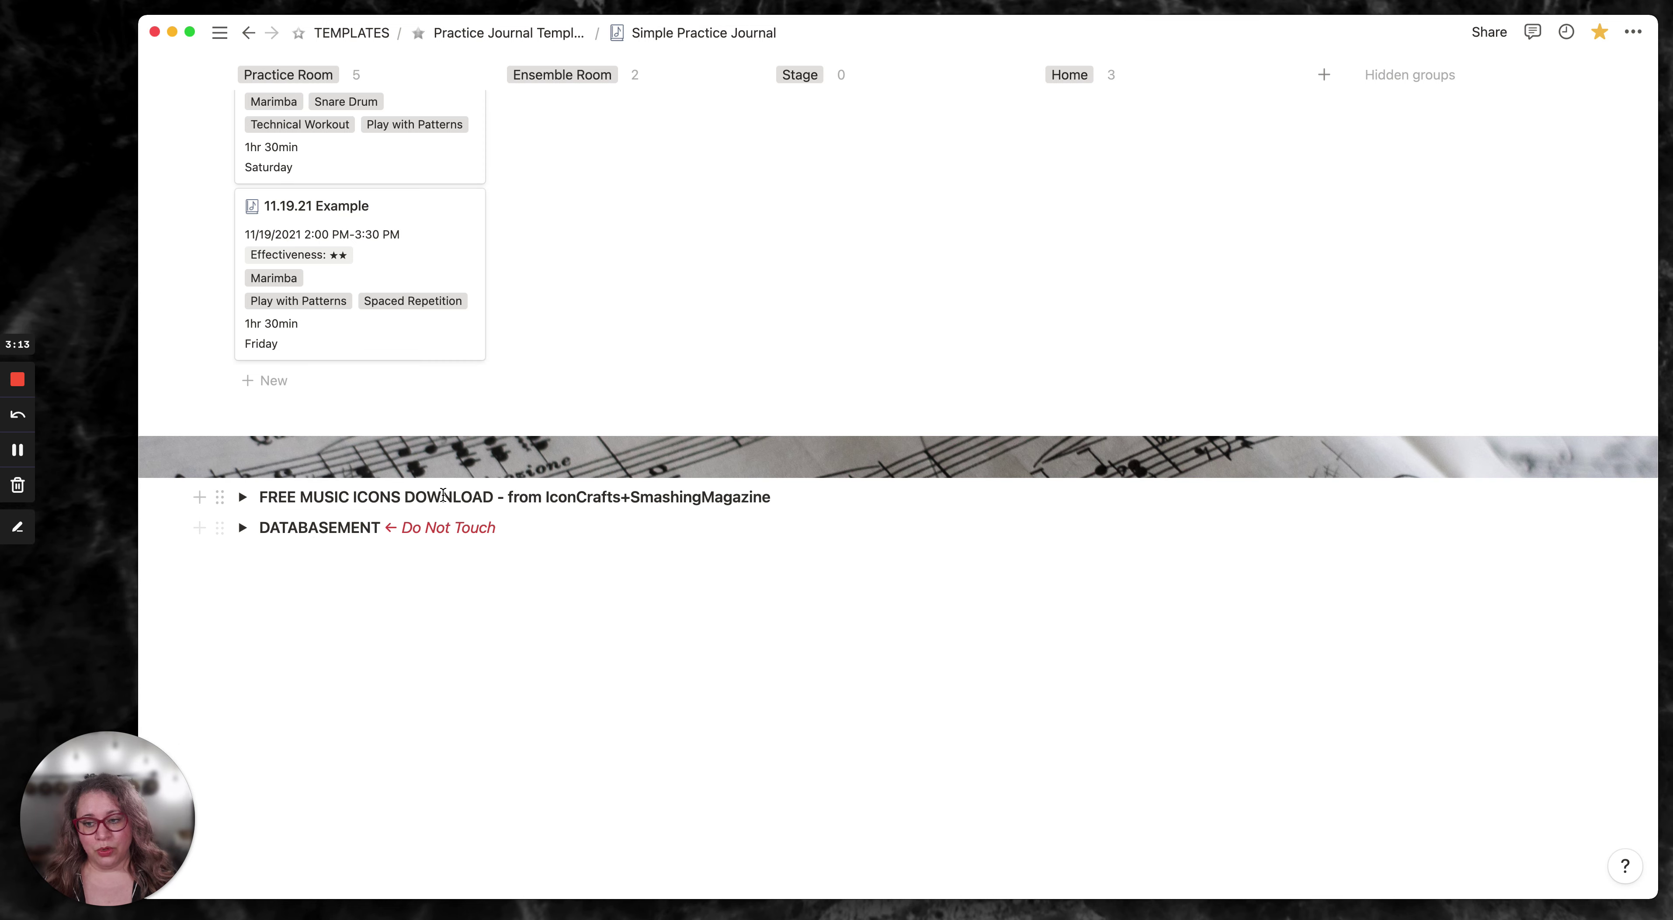
scroll(443, 496, up, 10)
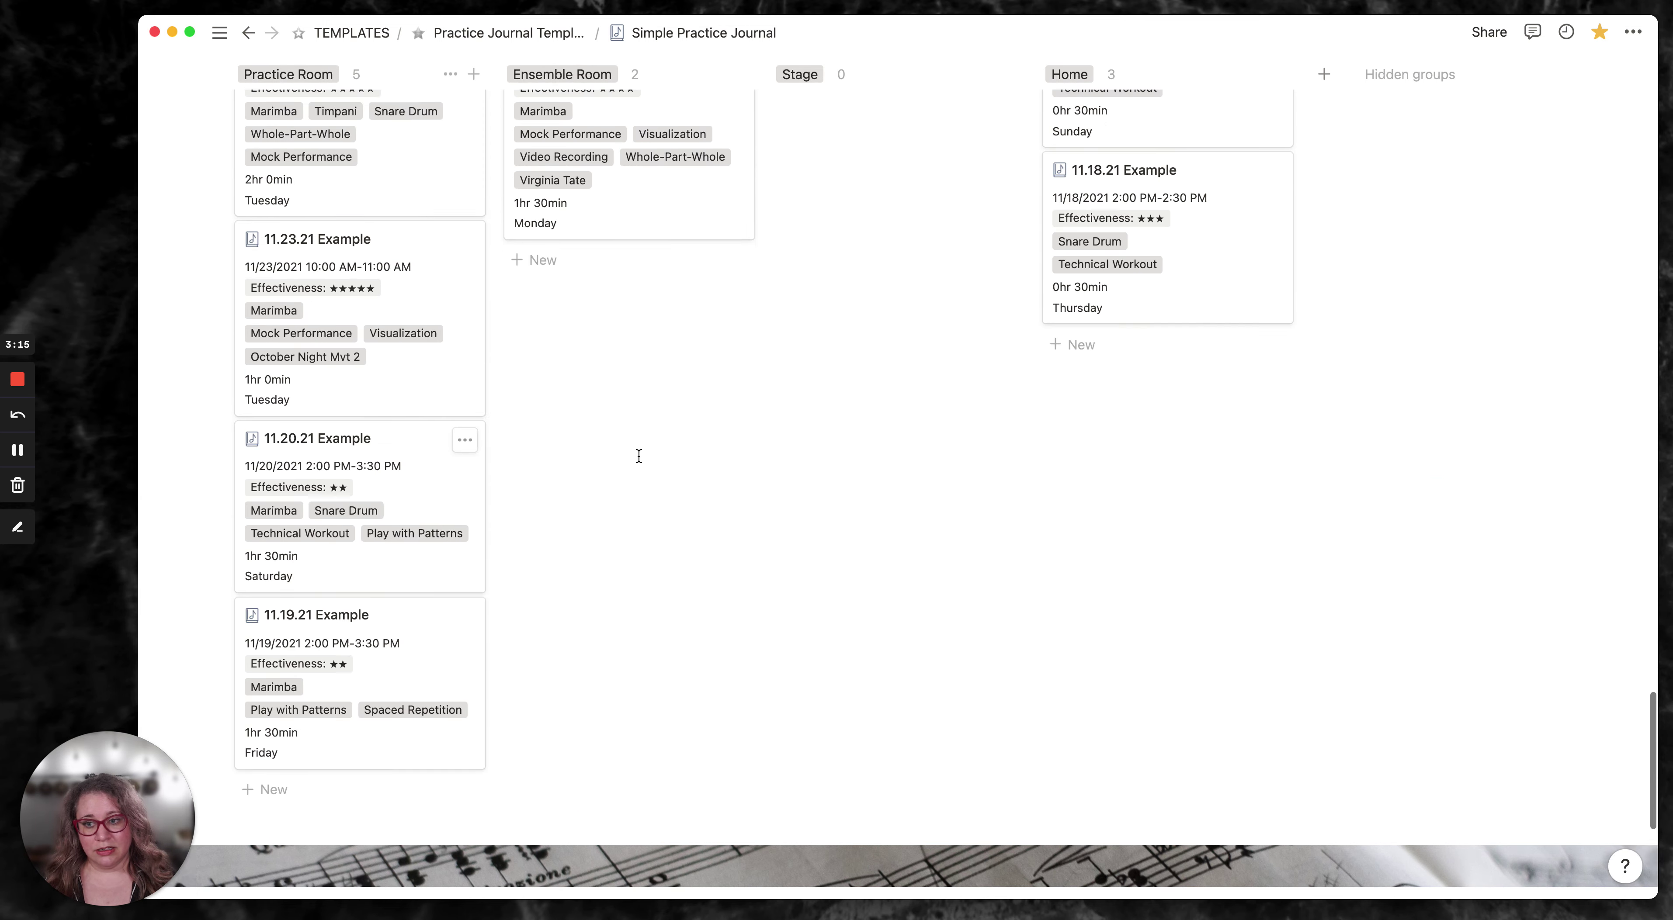
scroll(946, 342, up, 1)
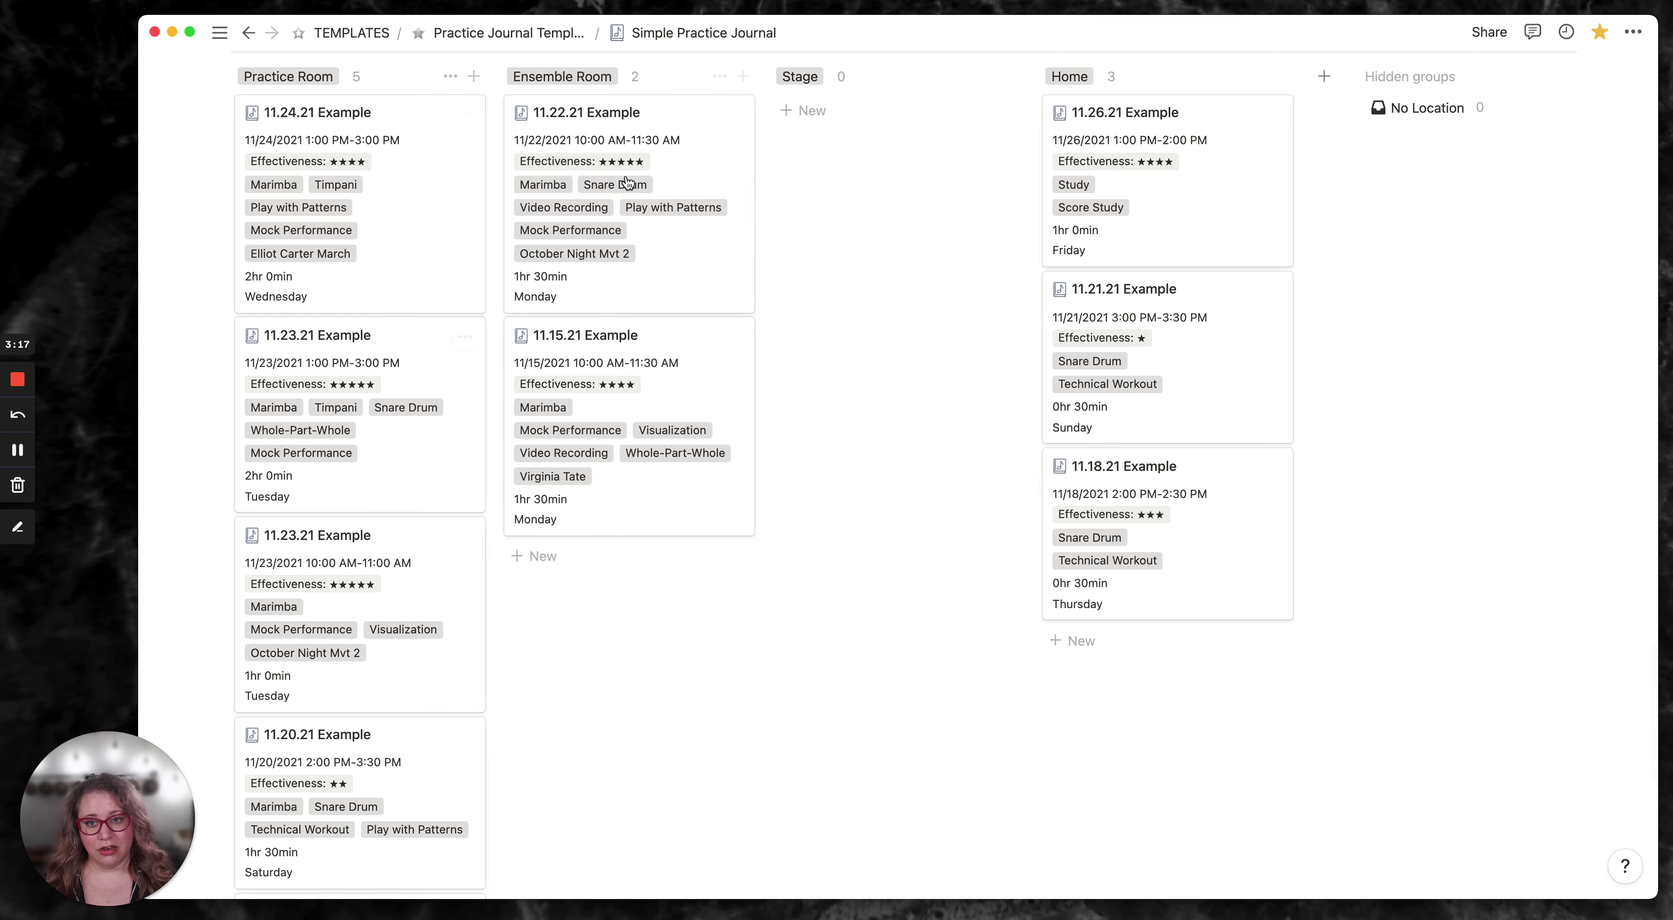
scroll(628, 184, up, 3)
scroll(628, 183, up, 2)
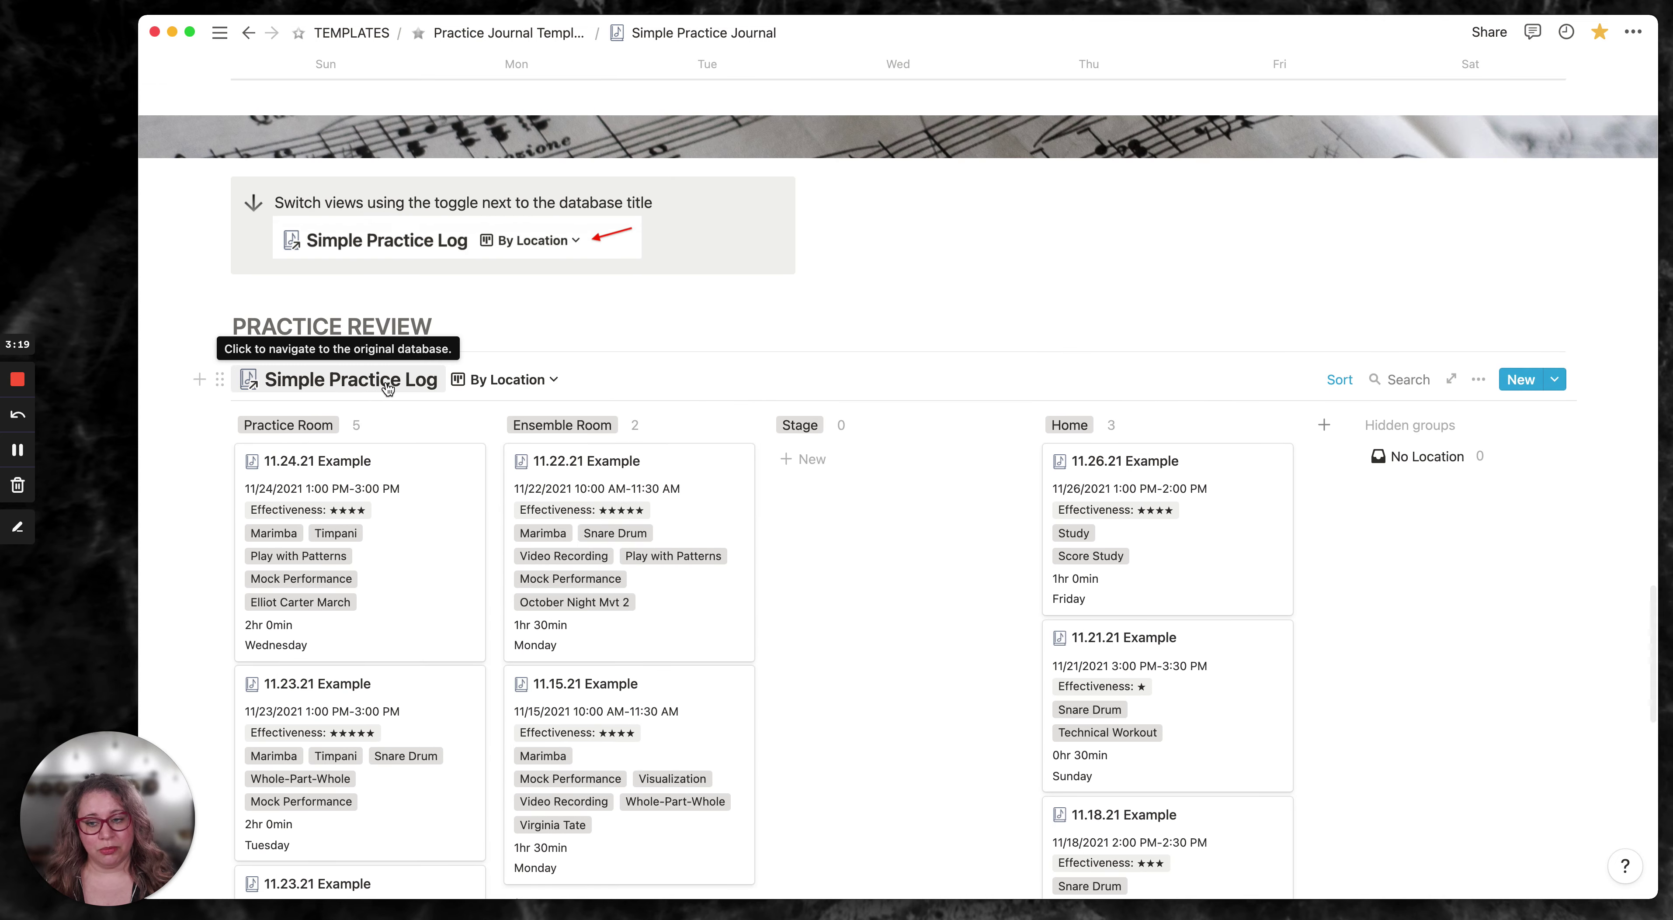
scroll(393, 347, up, 10)
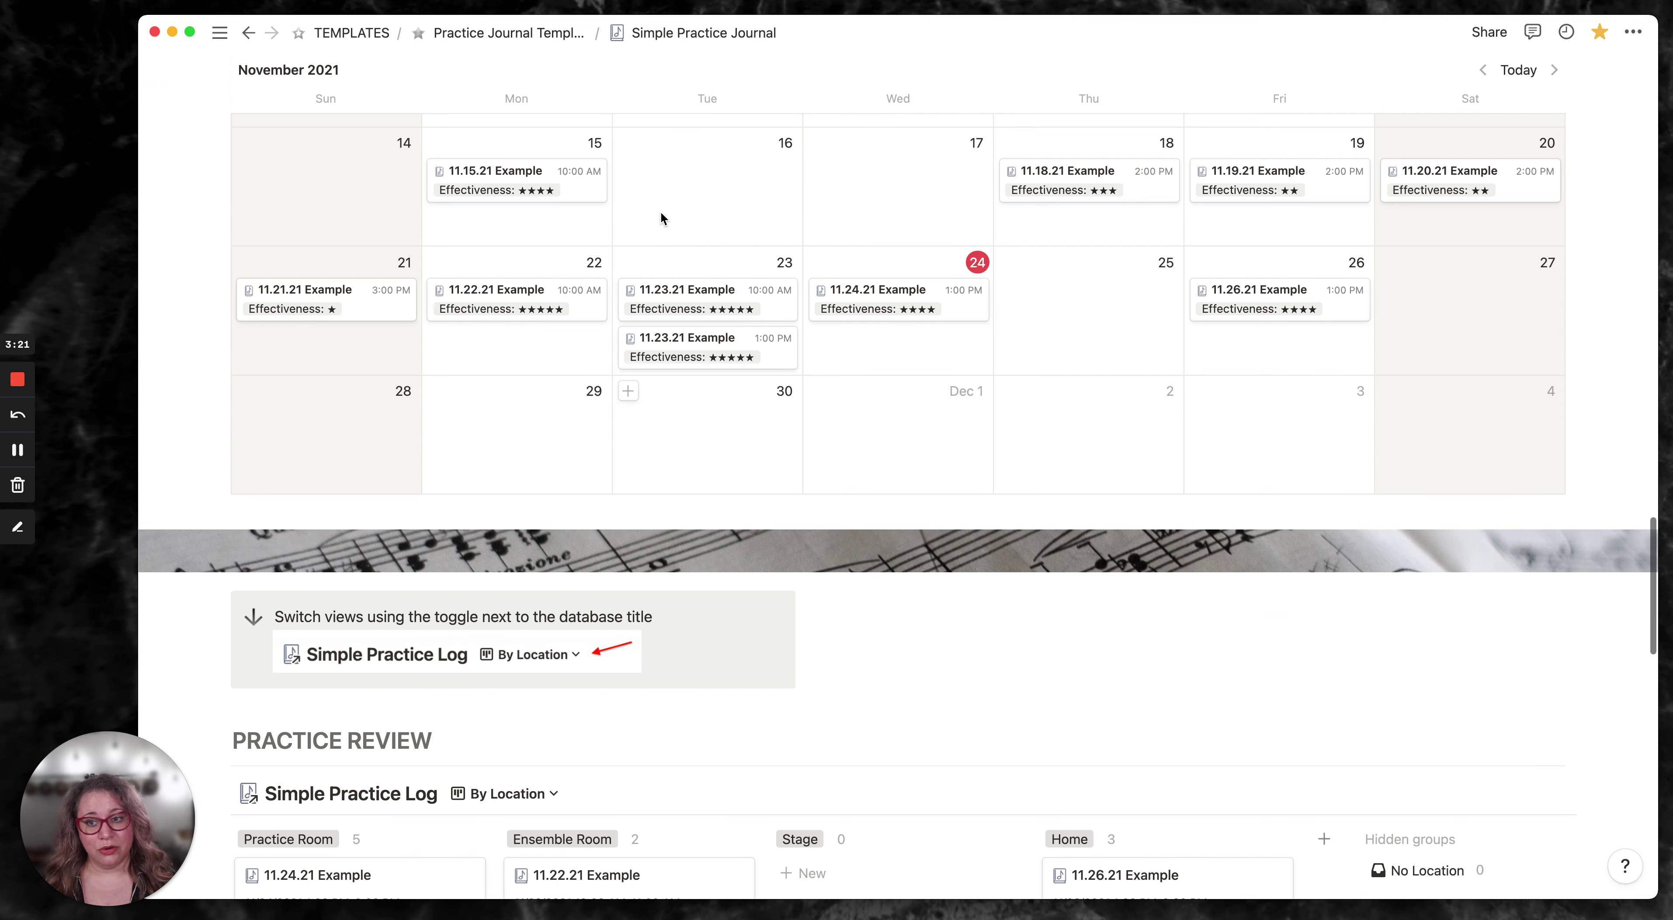
scroll(660, 212, up, 5)
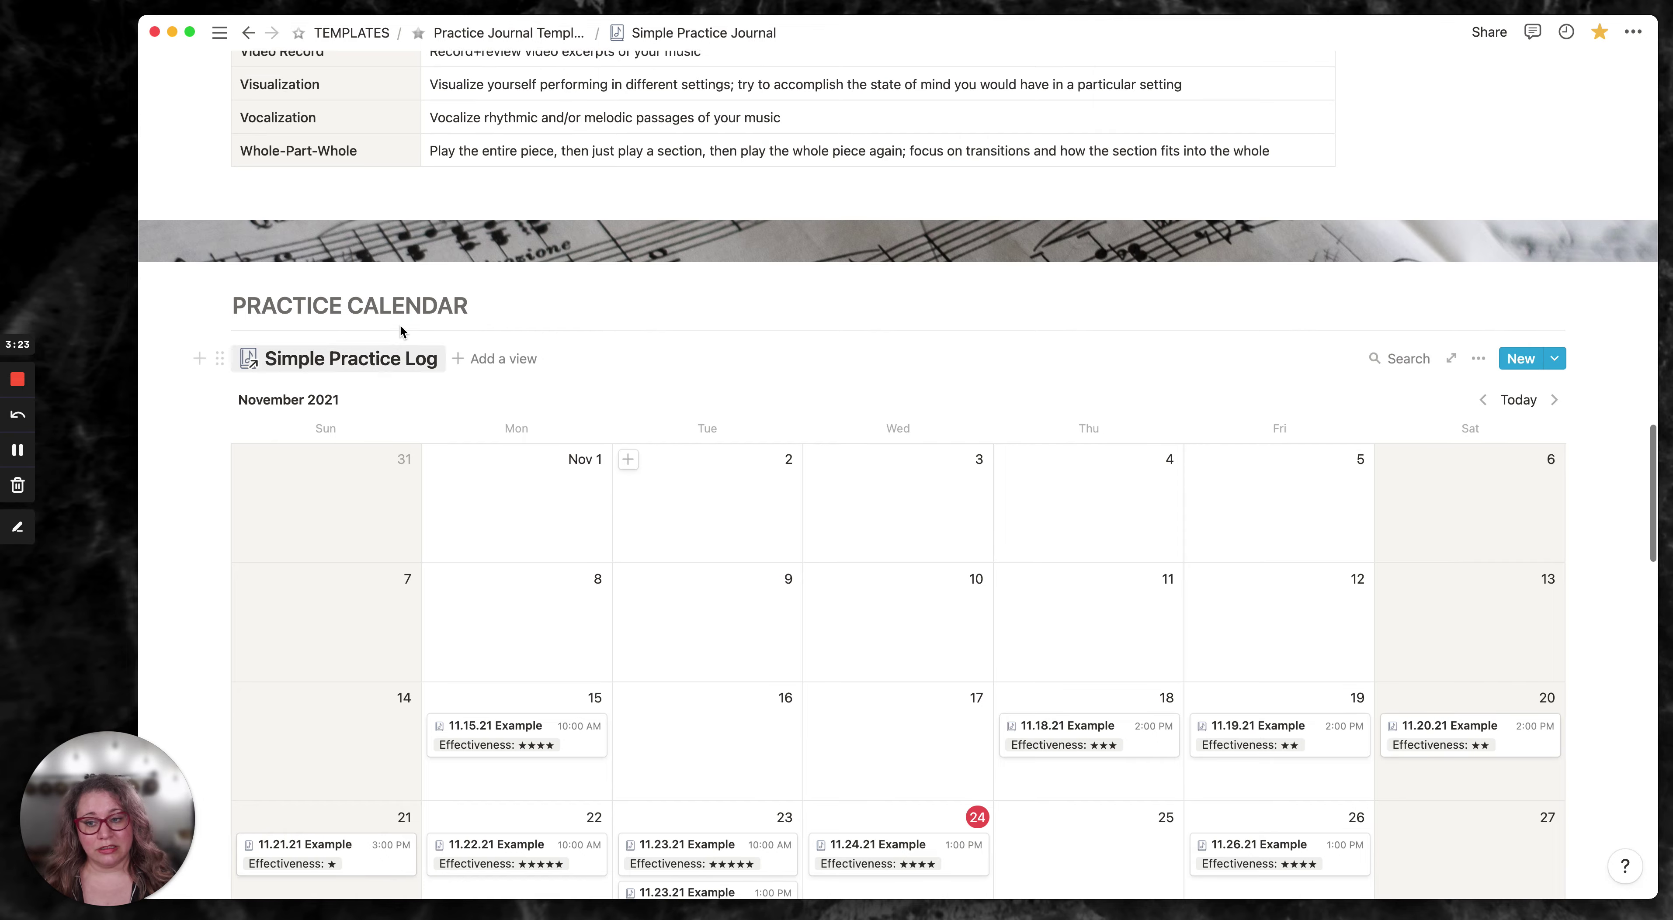
scroll(400, 329, up, 10)
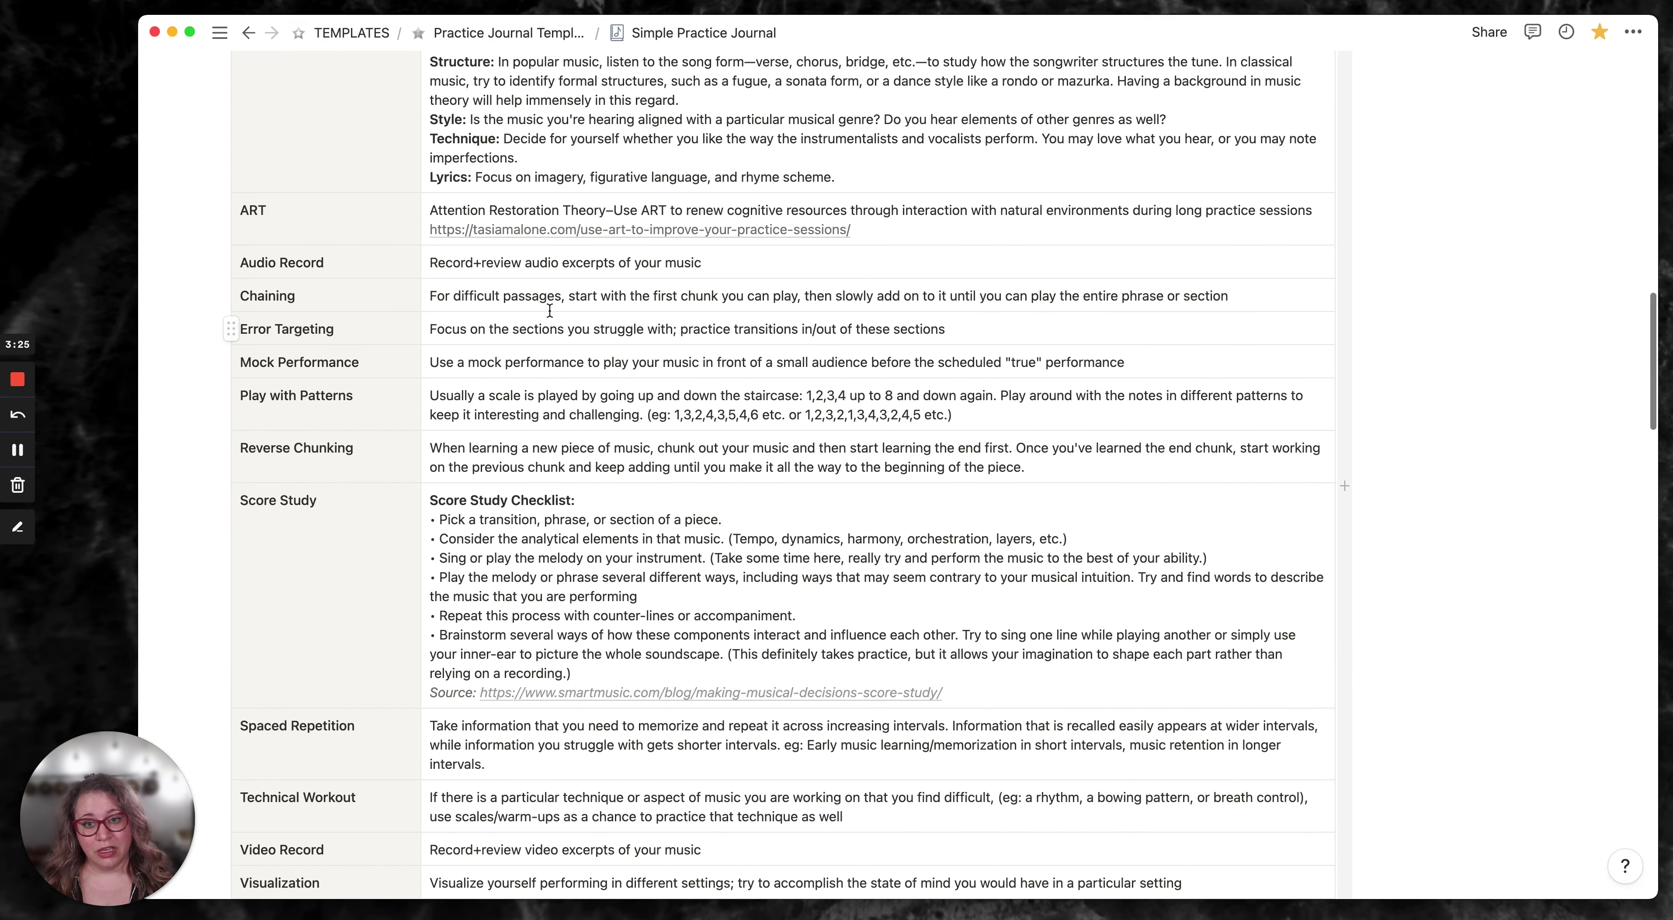
scroll(549, 311, up, 15)
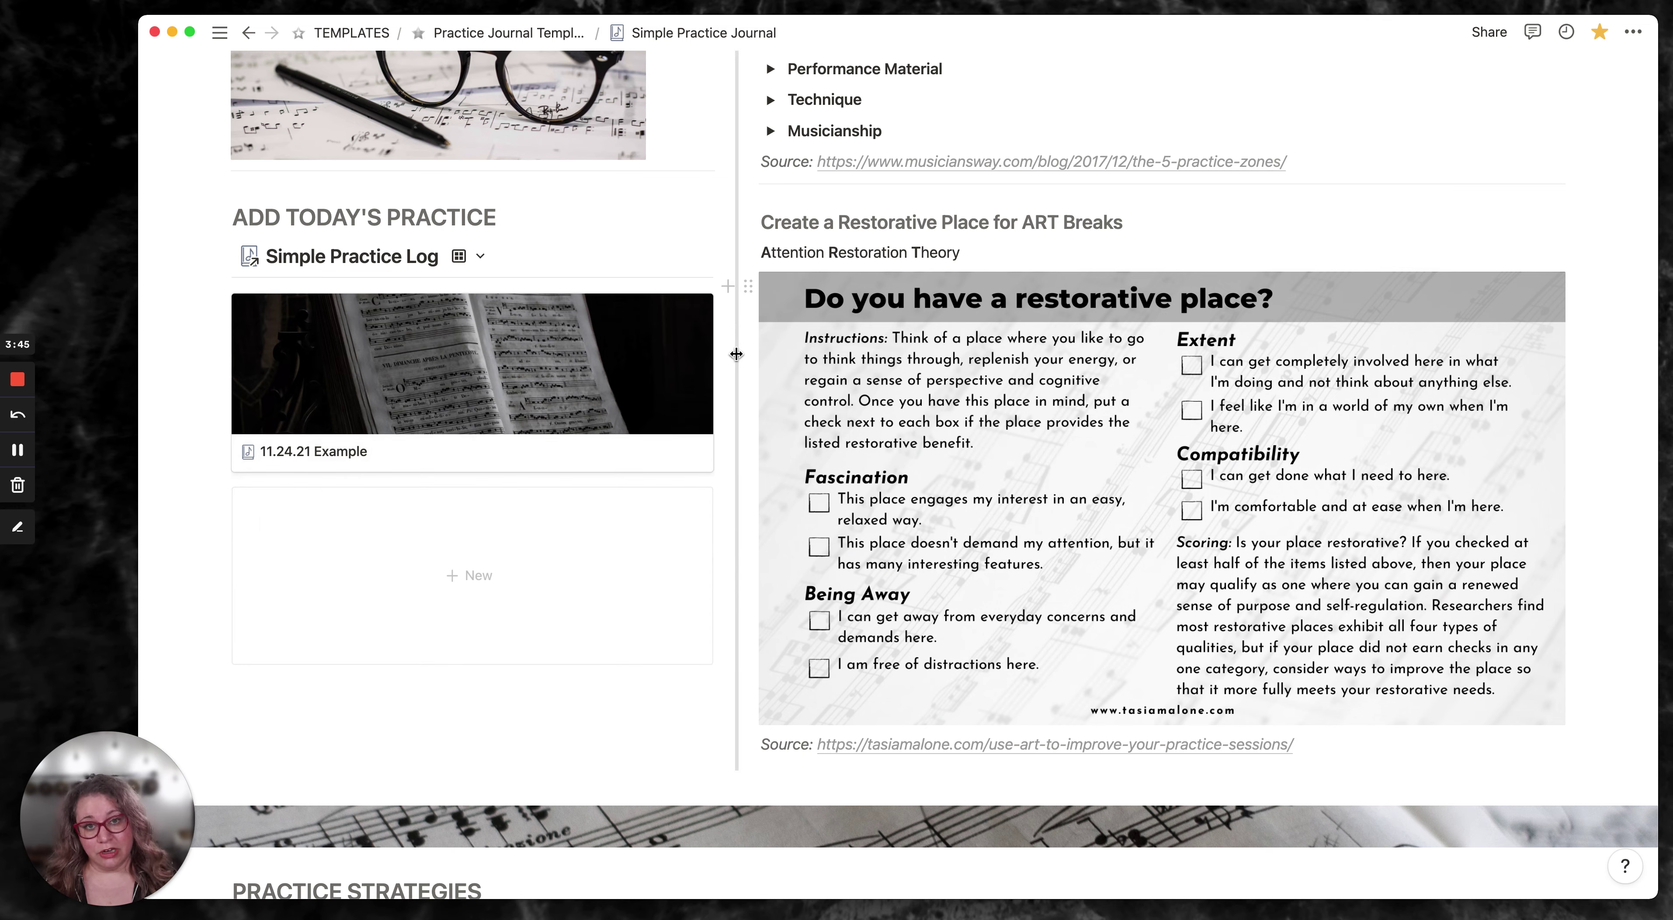
- Create a new practice log entry and turn on End date and Include time for its Date
click(463, 574)
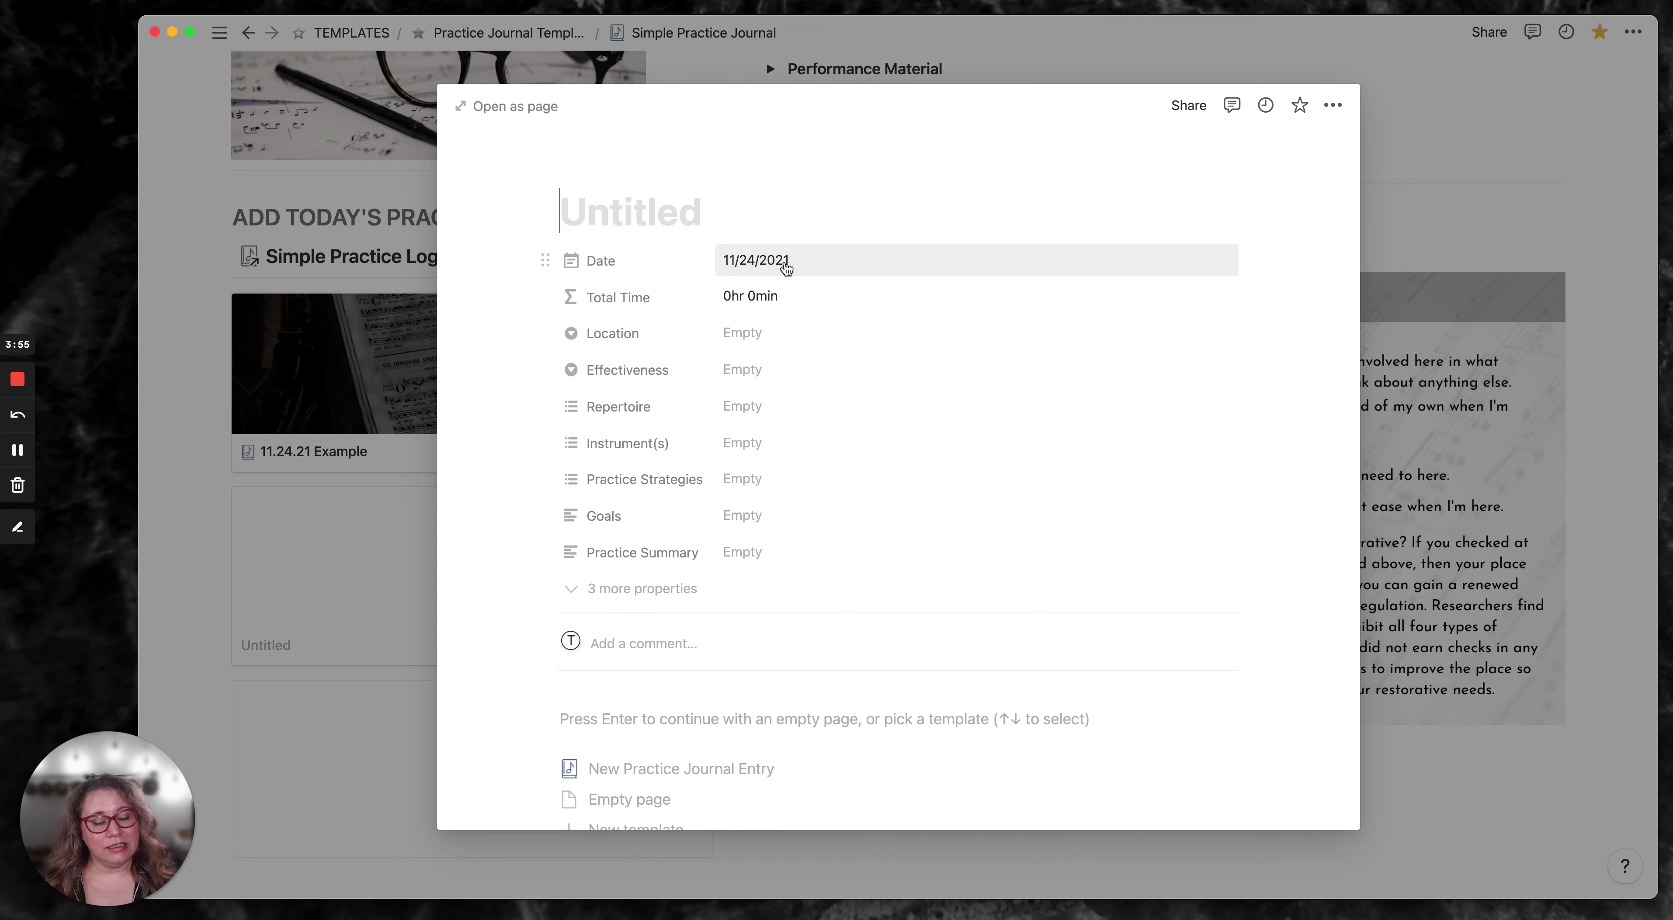
click(804, 266)
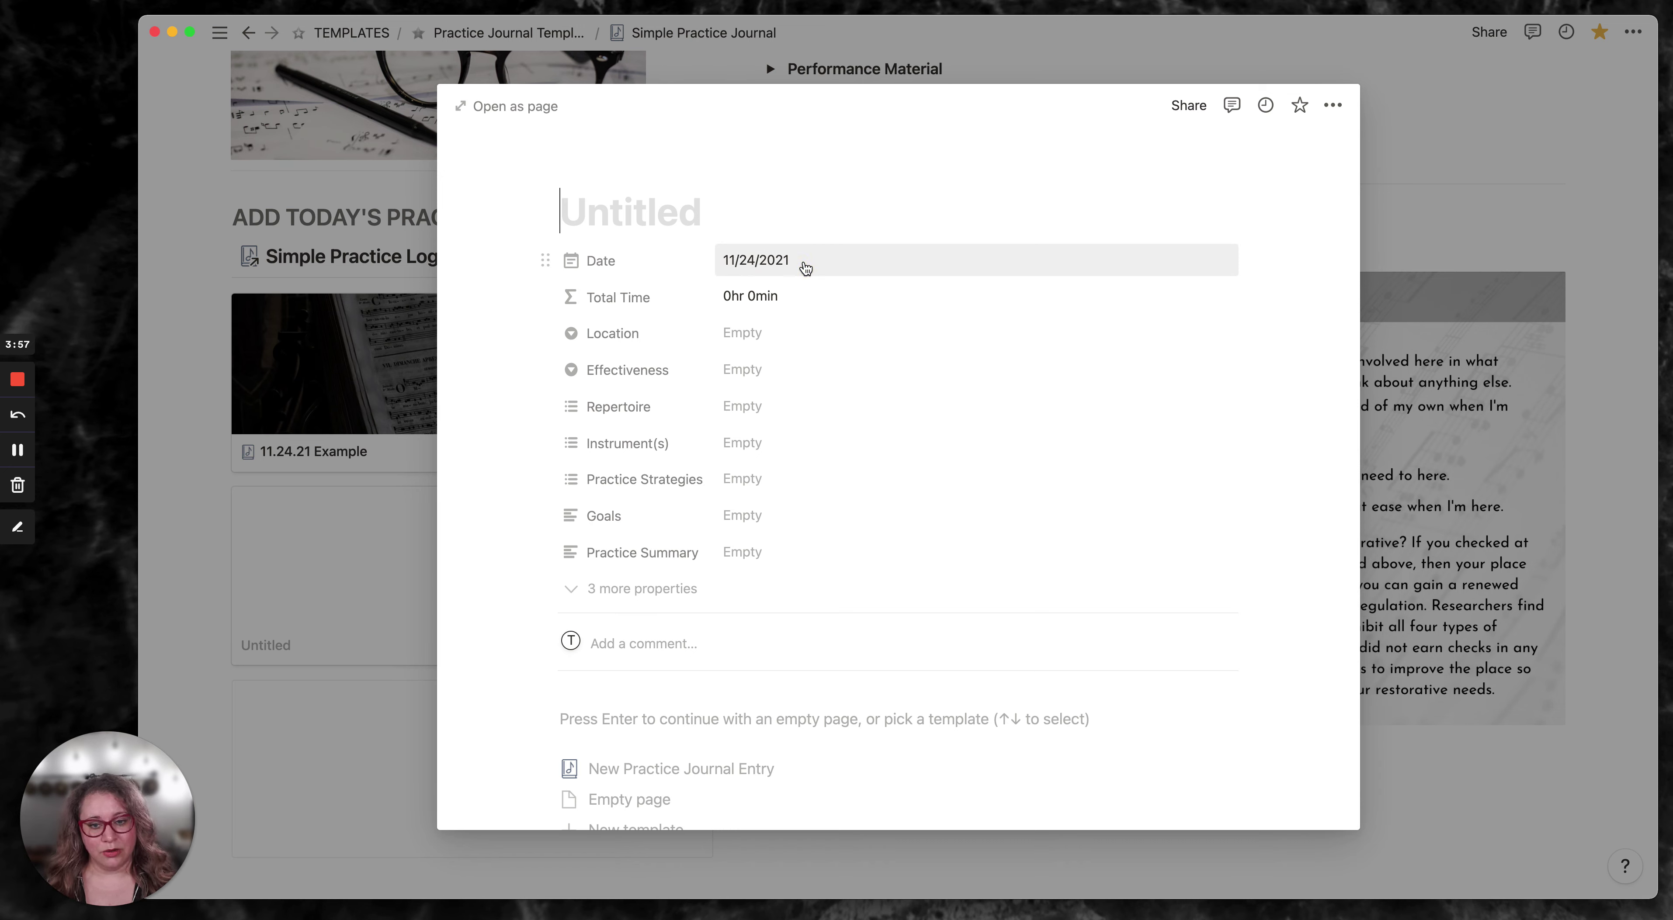
click(804, 261)
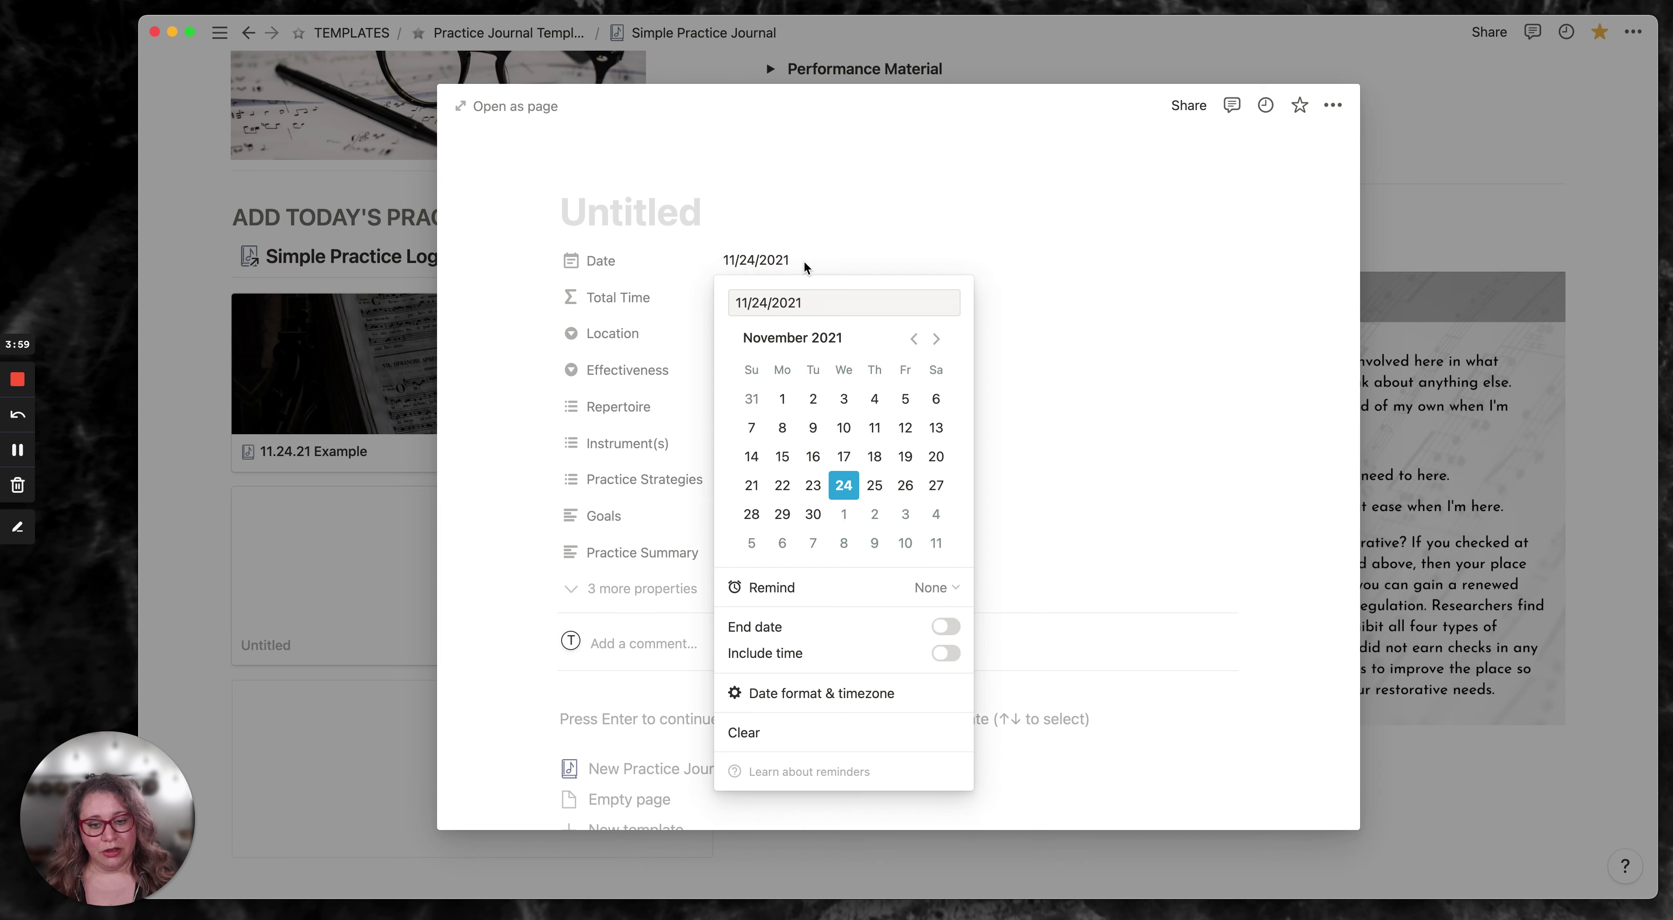
click(943, 625)
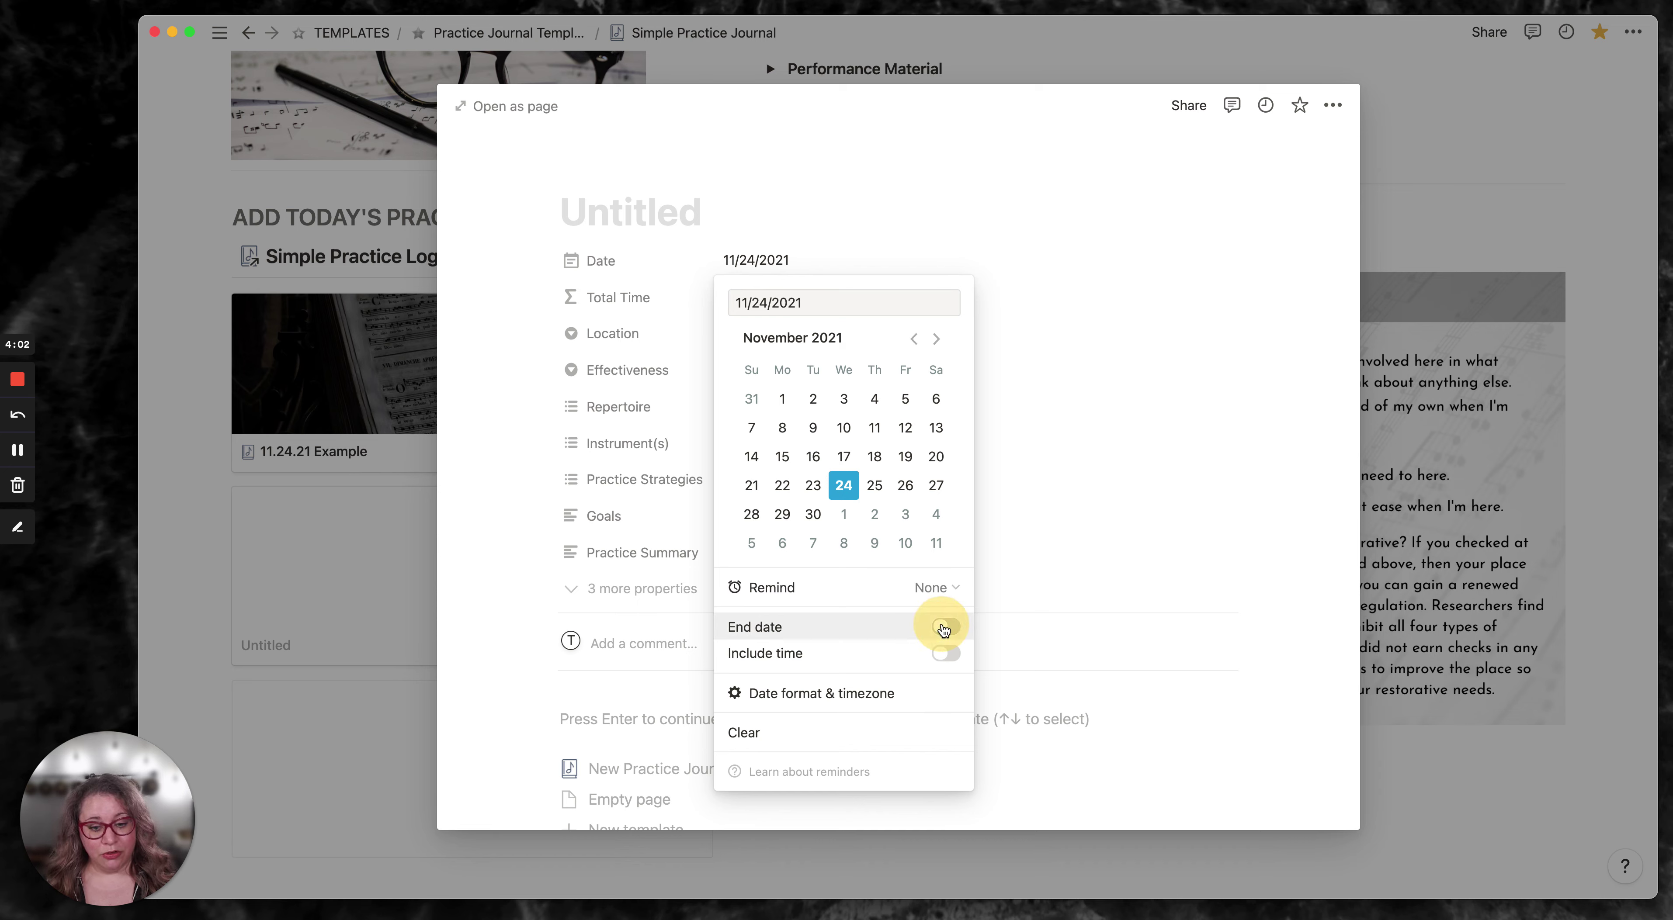
click(943, 655)
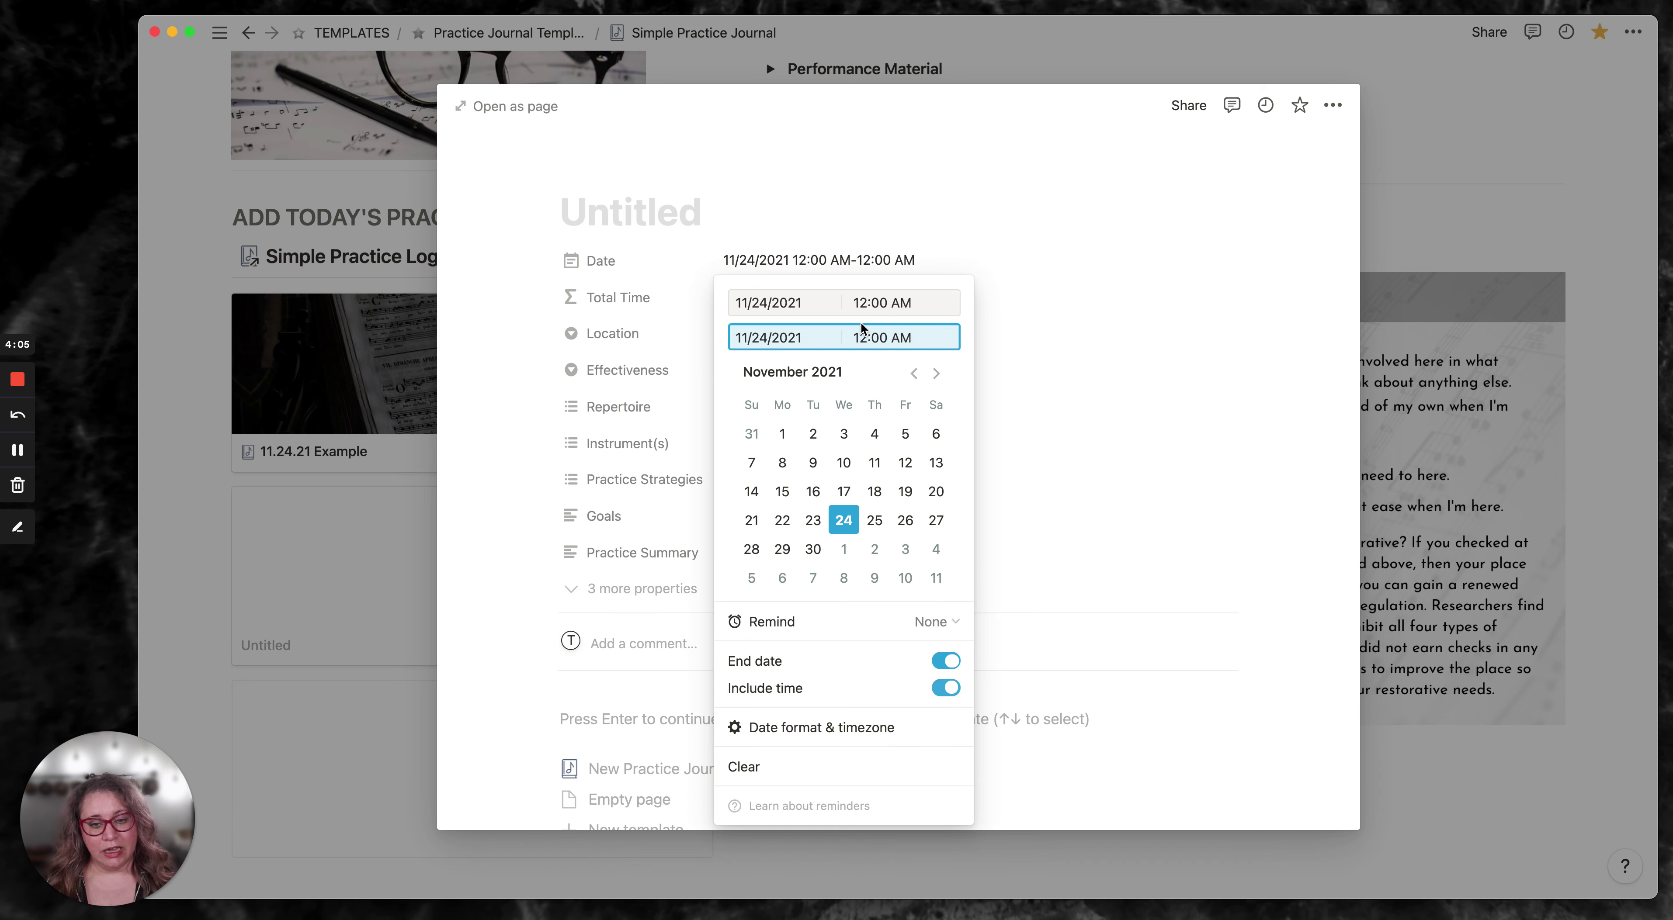
- Set the 11/24/2021 time range to 1:00 PM through 2:00 PM
double_click(859, 304)
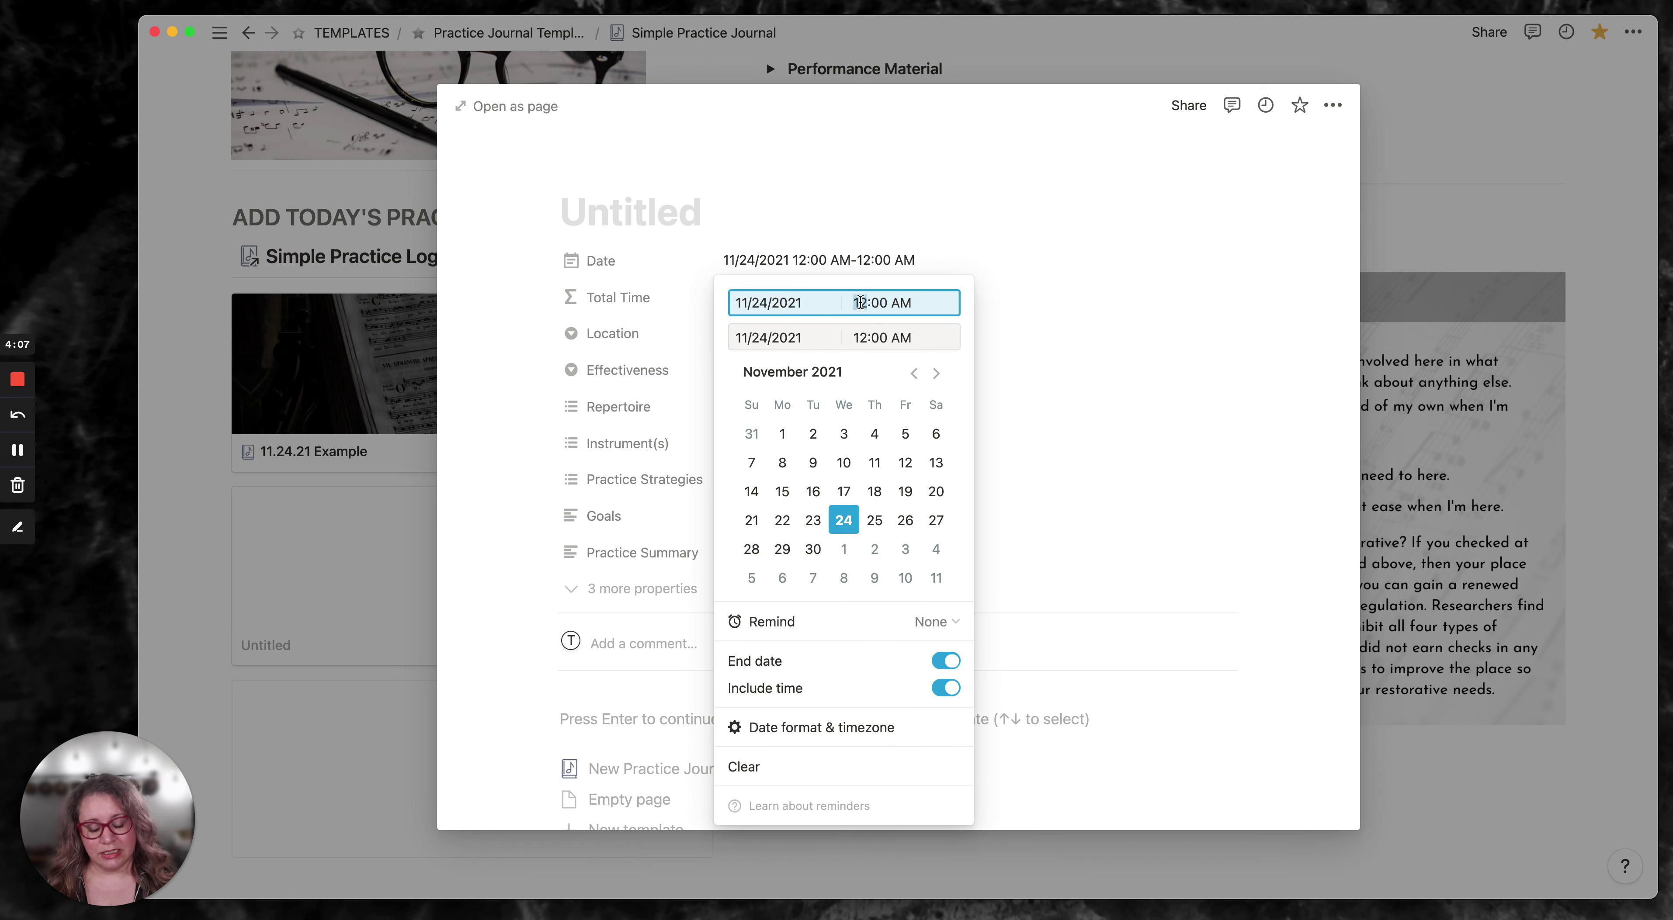
double_click(898, 304)
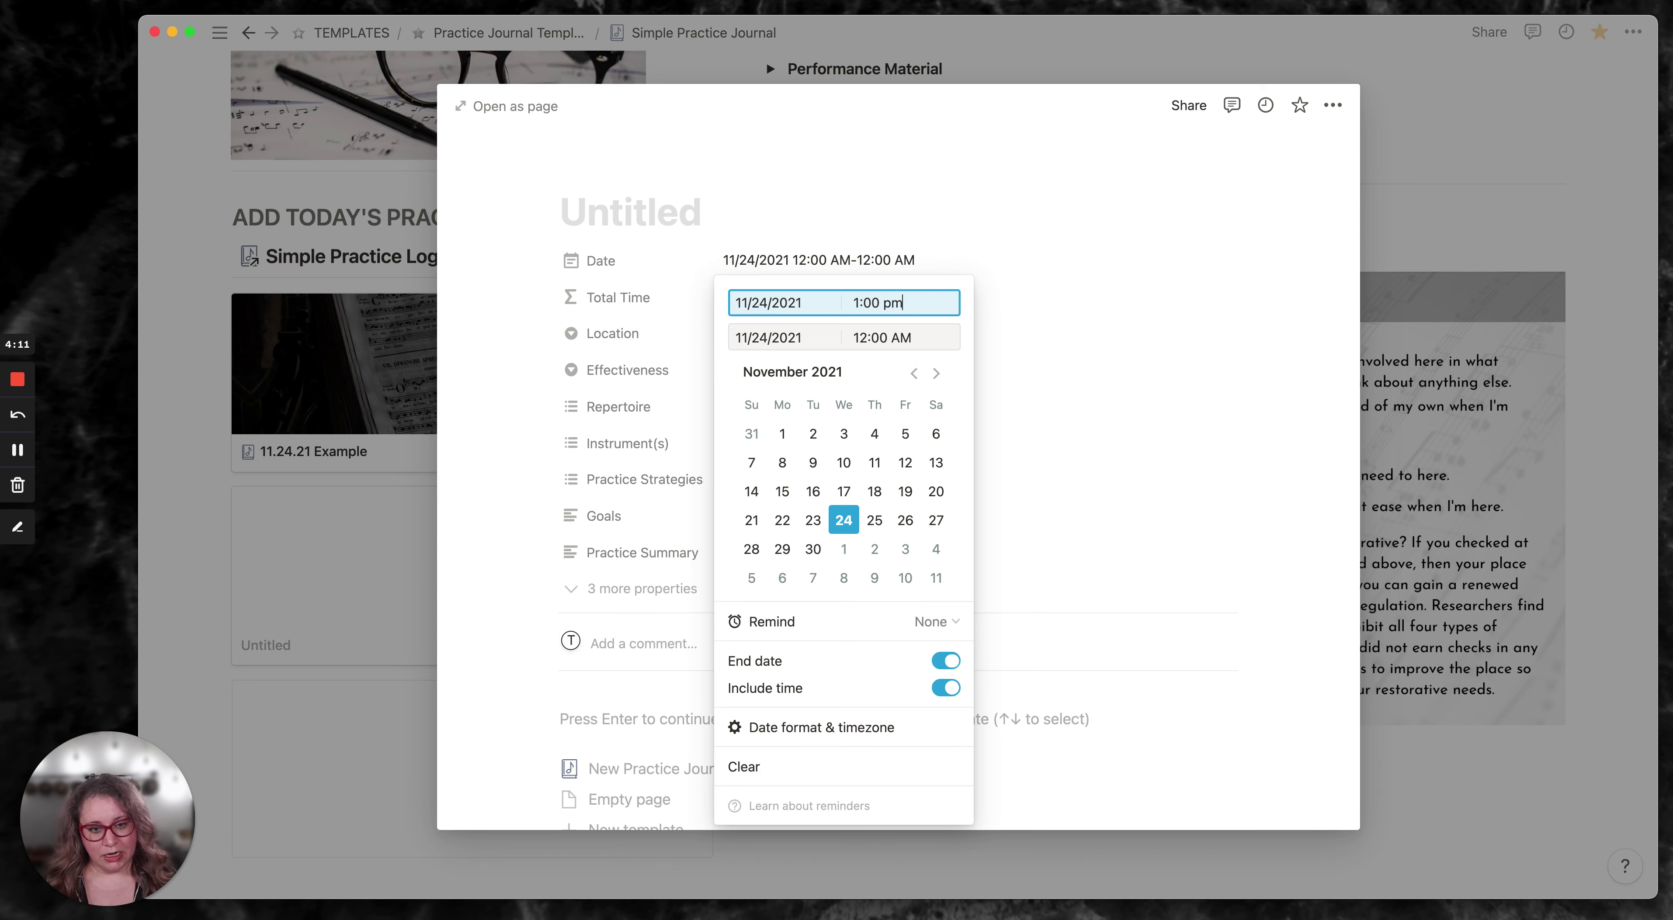
text(pm)
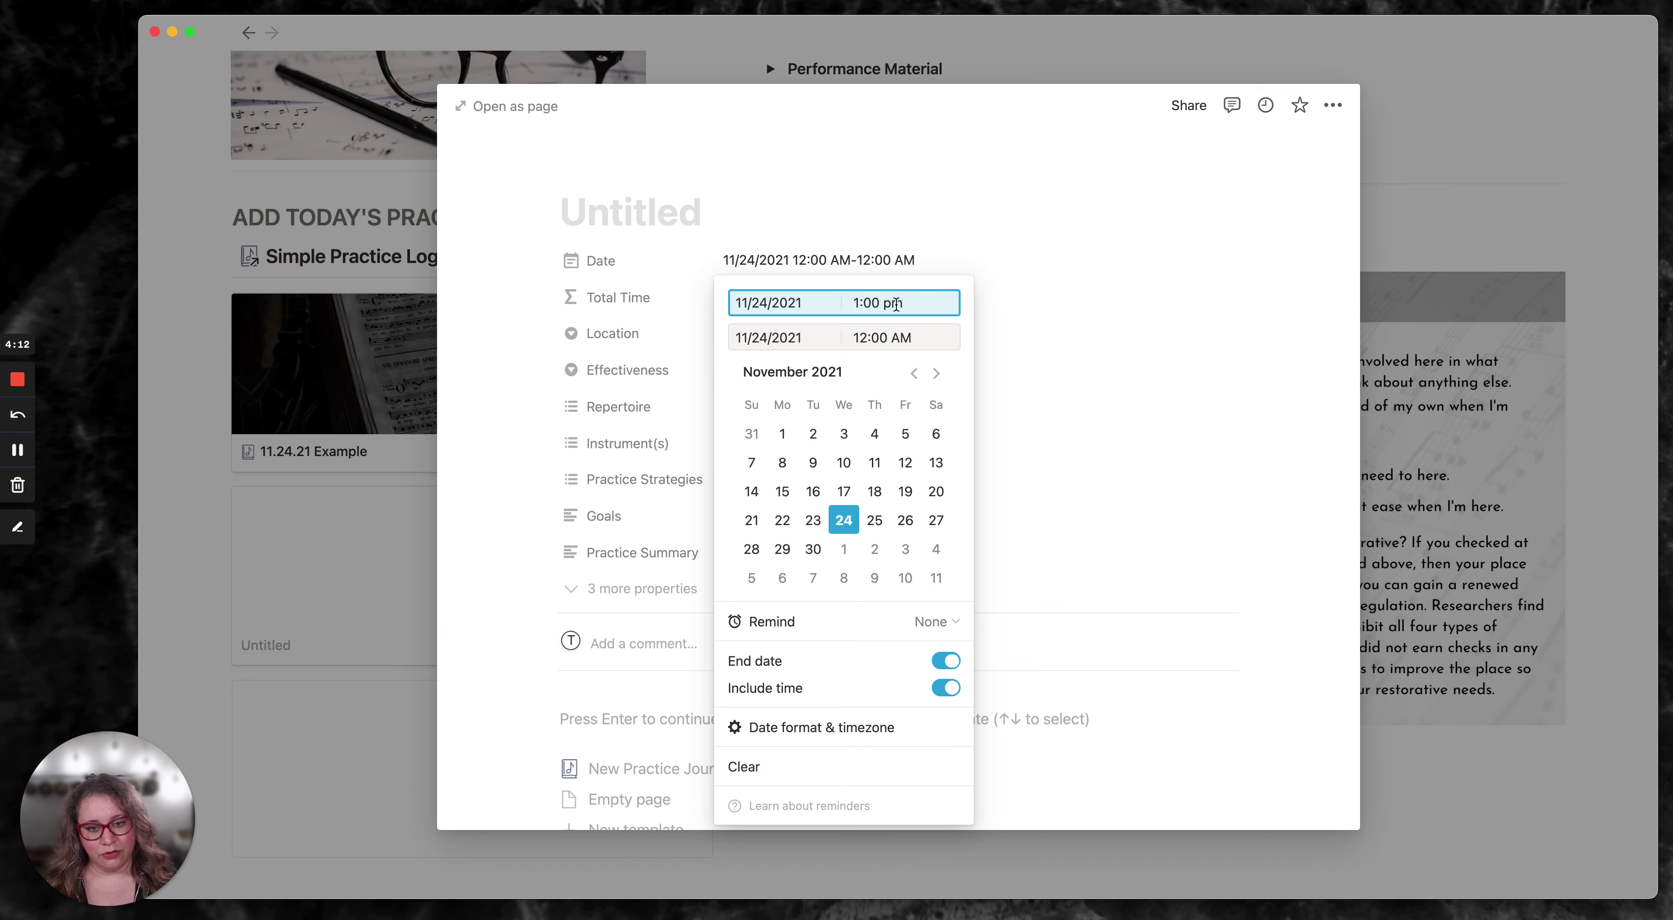
click(856, 338)
double_click(858, 338)
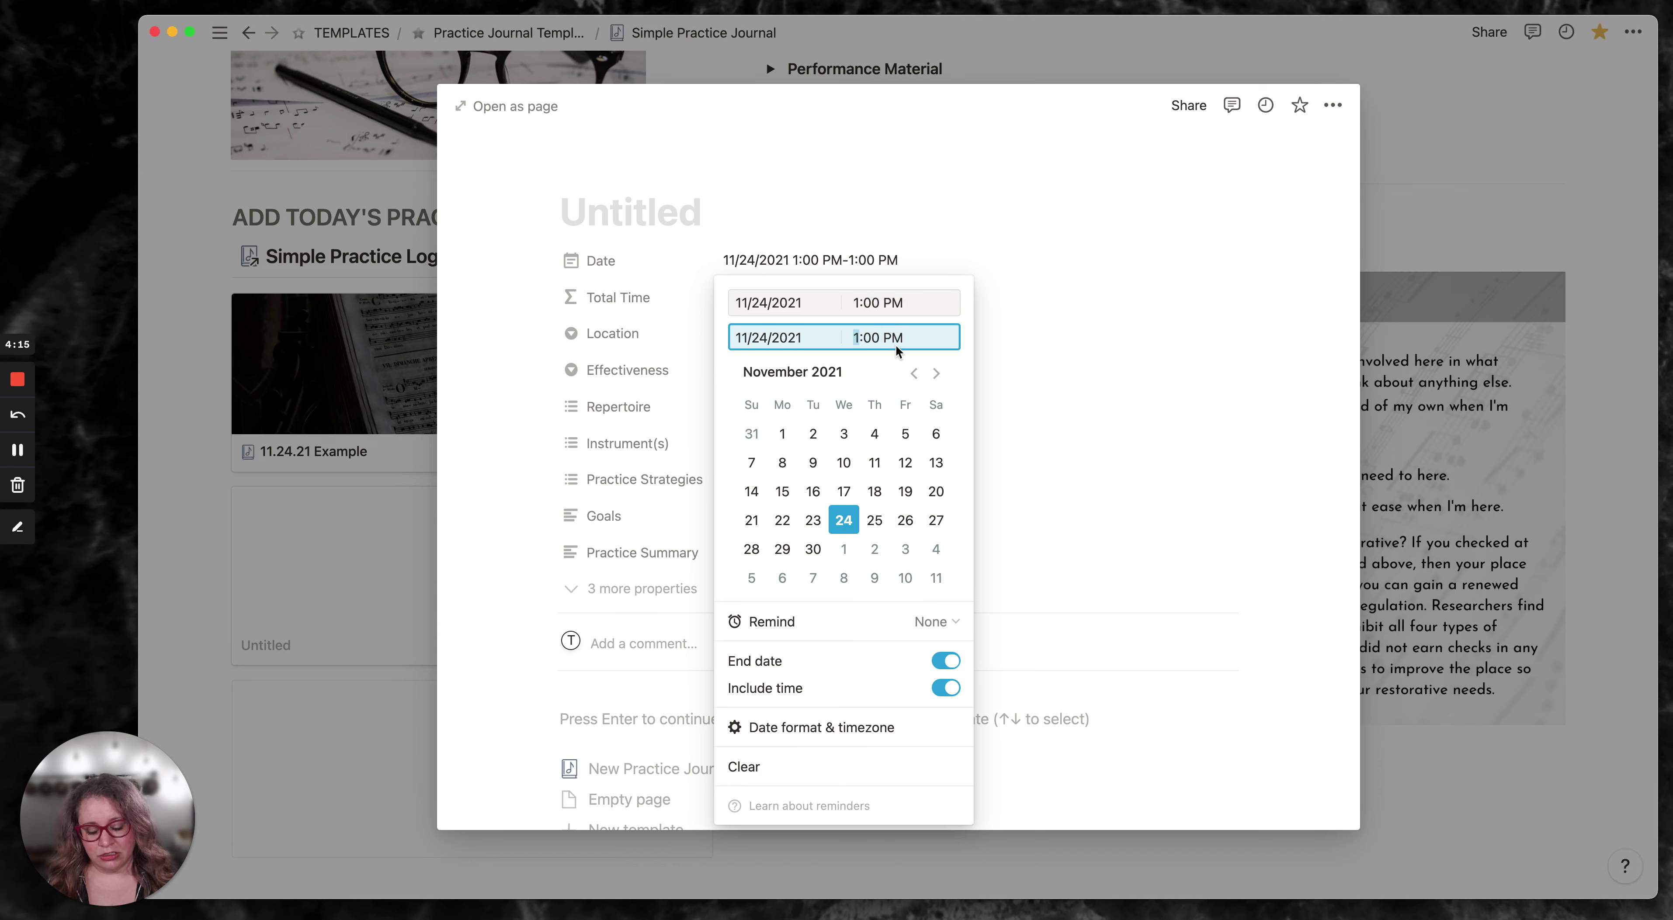
text(2)
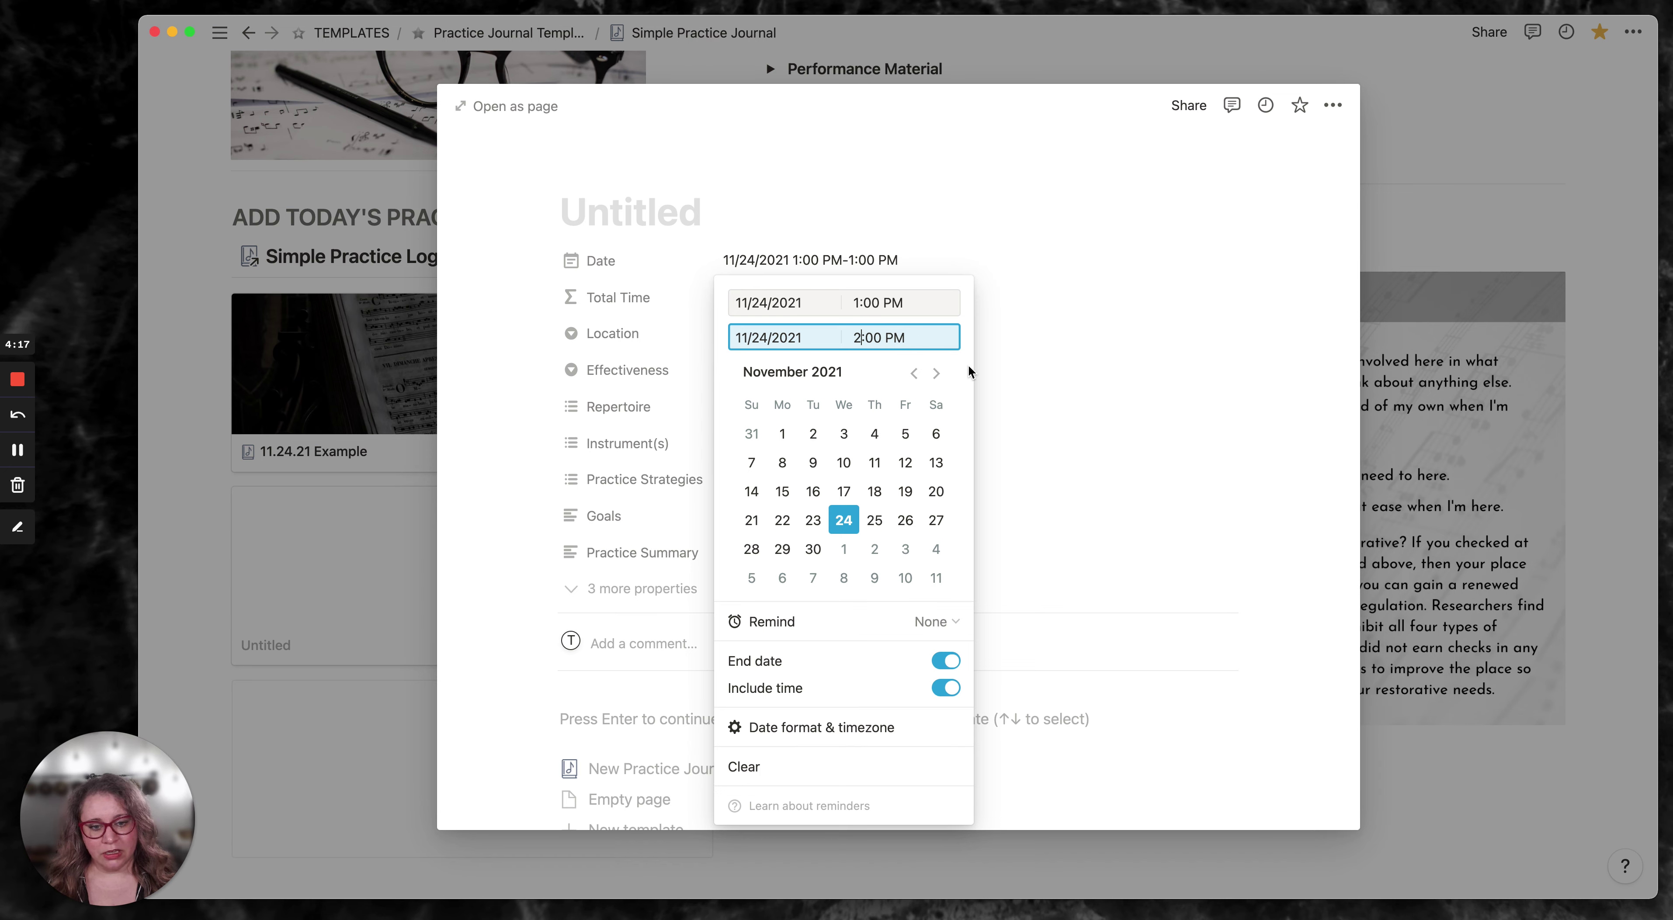
key(Return)
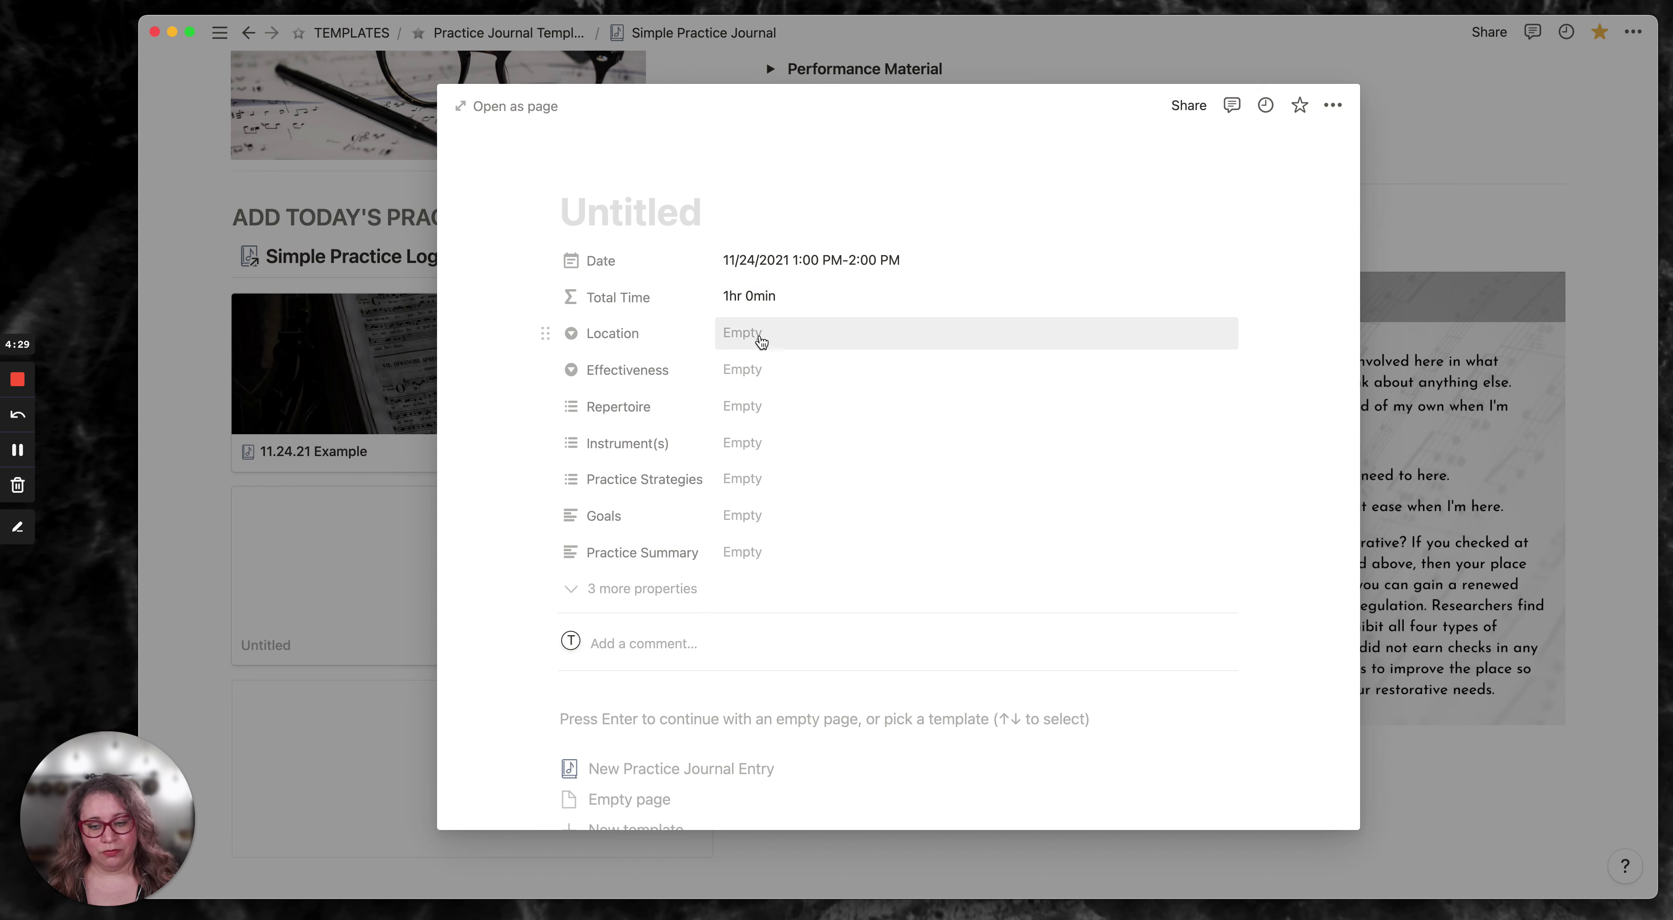
- Apply the New Practice Journal Entry template to the untitled entry
scroll(774, 641, down, 3)
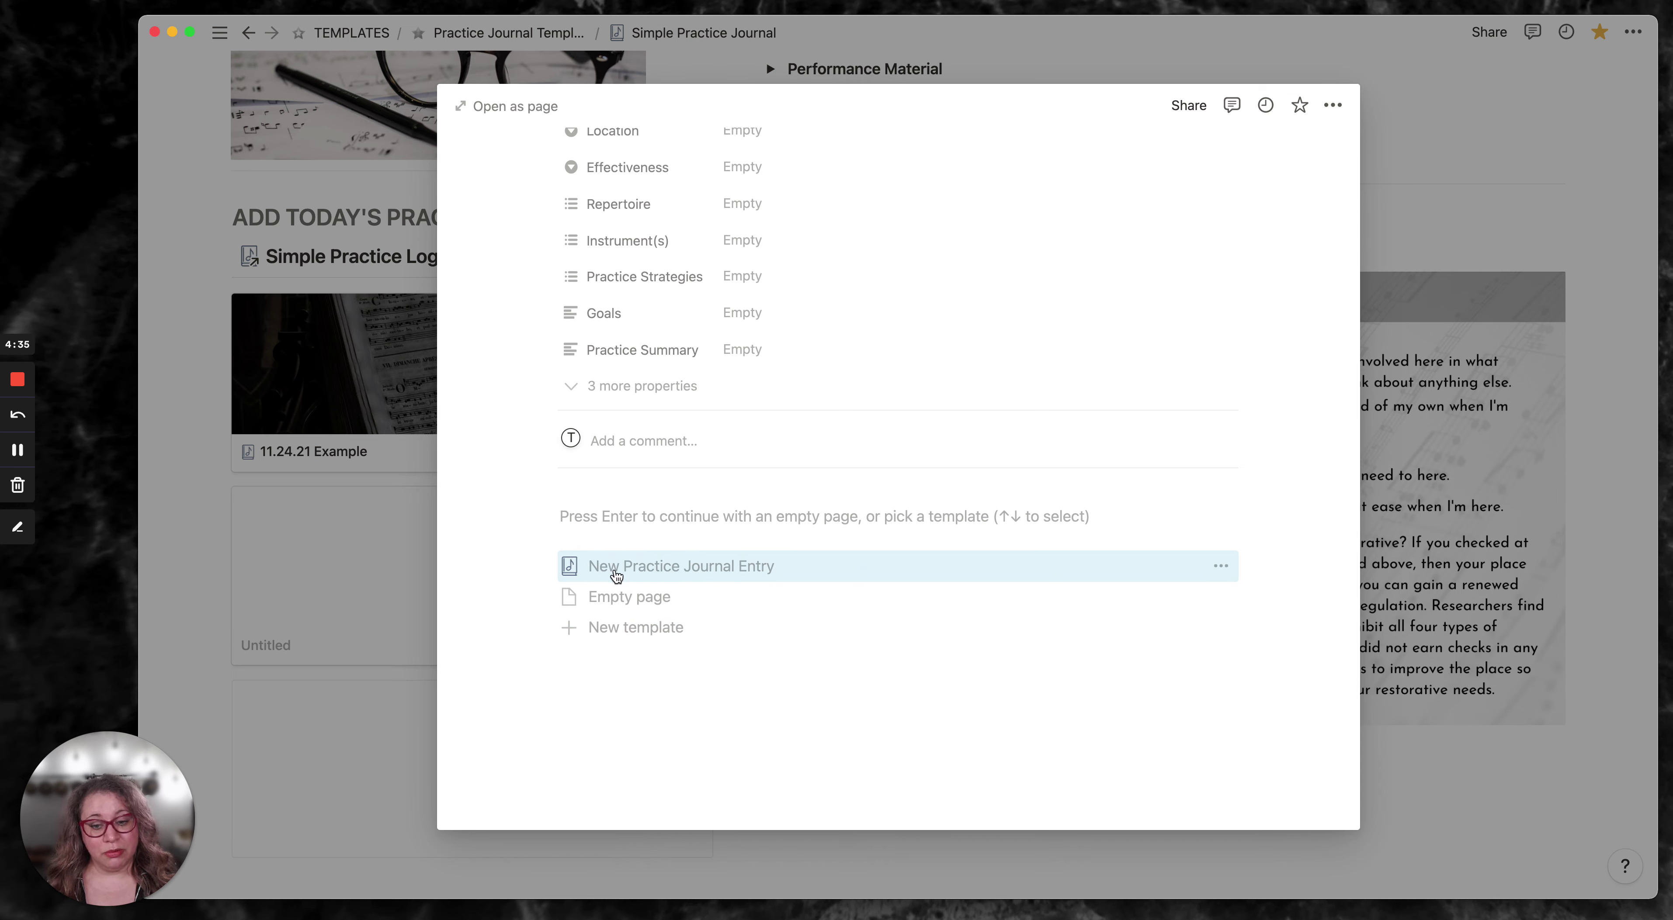
click(719, 570)
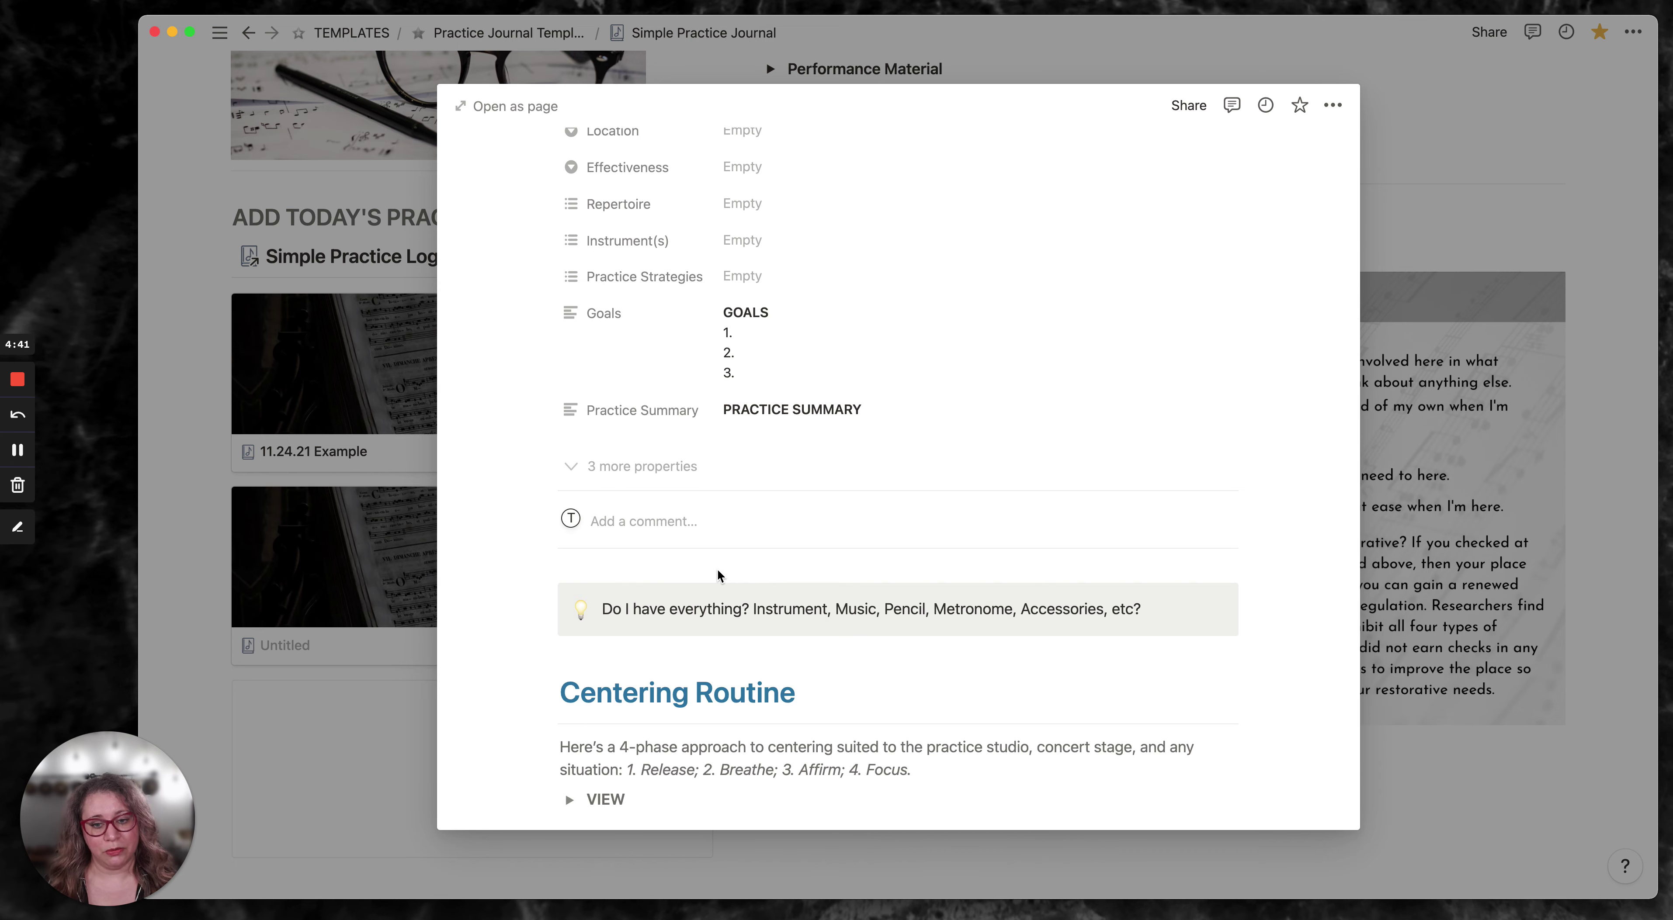
scroll(857, 588, down, 4)
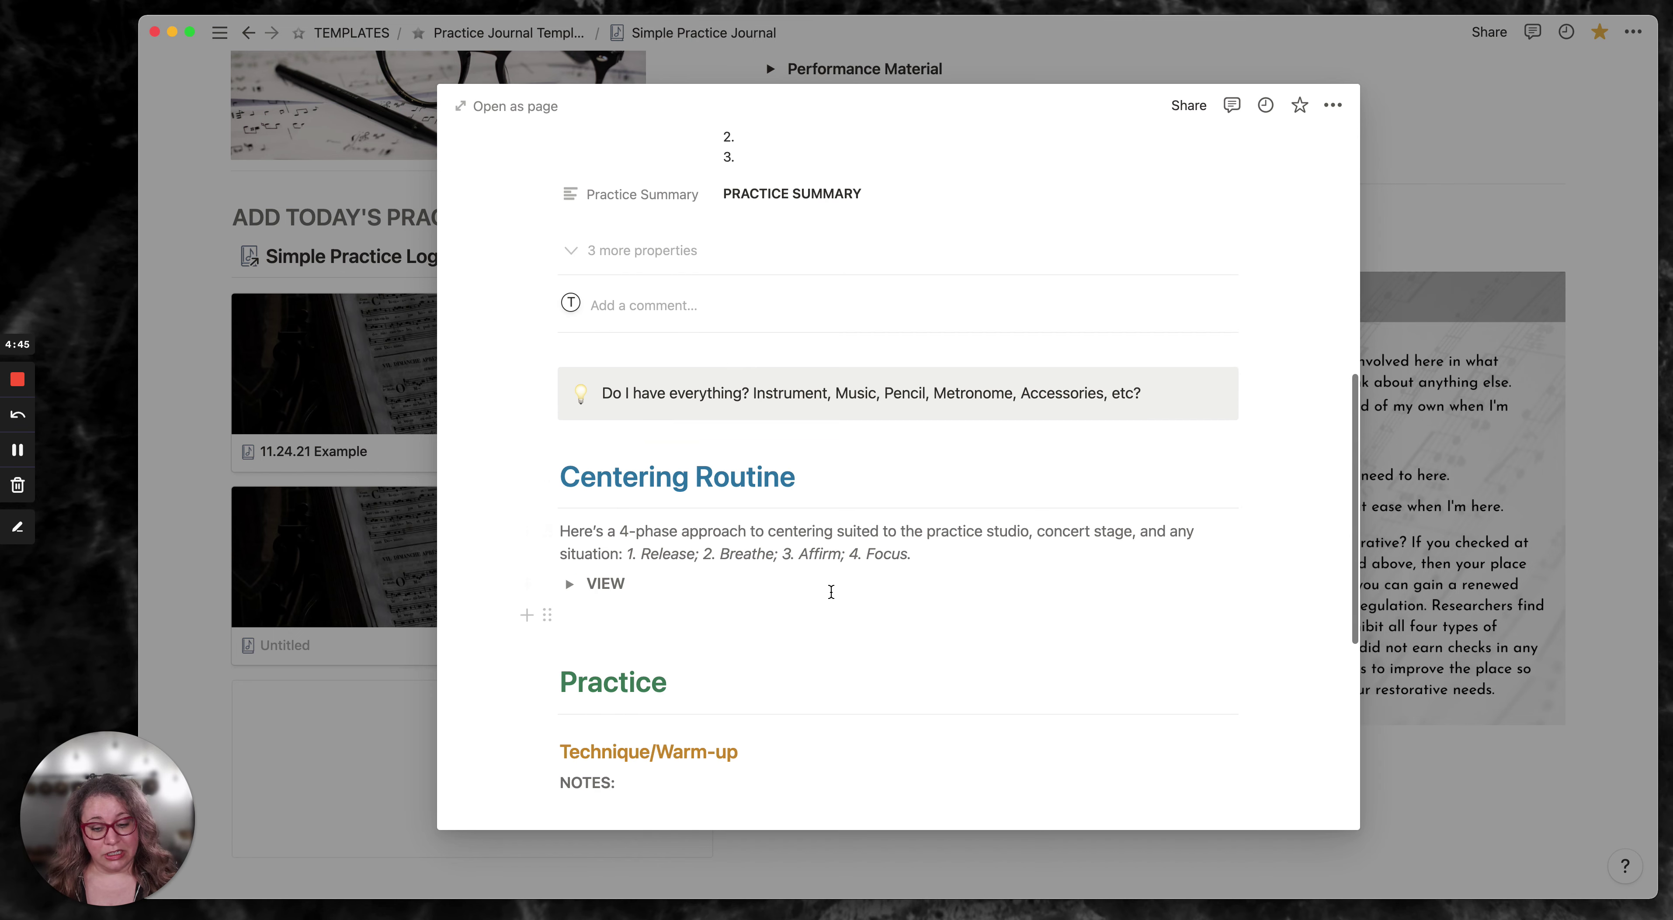
scroll(885, 590, down, 7)
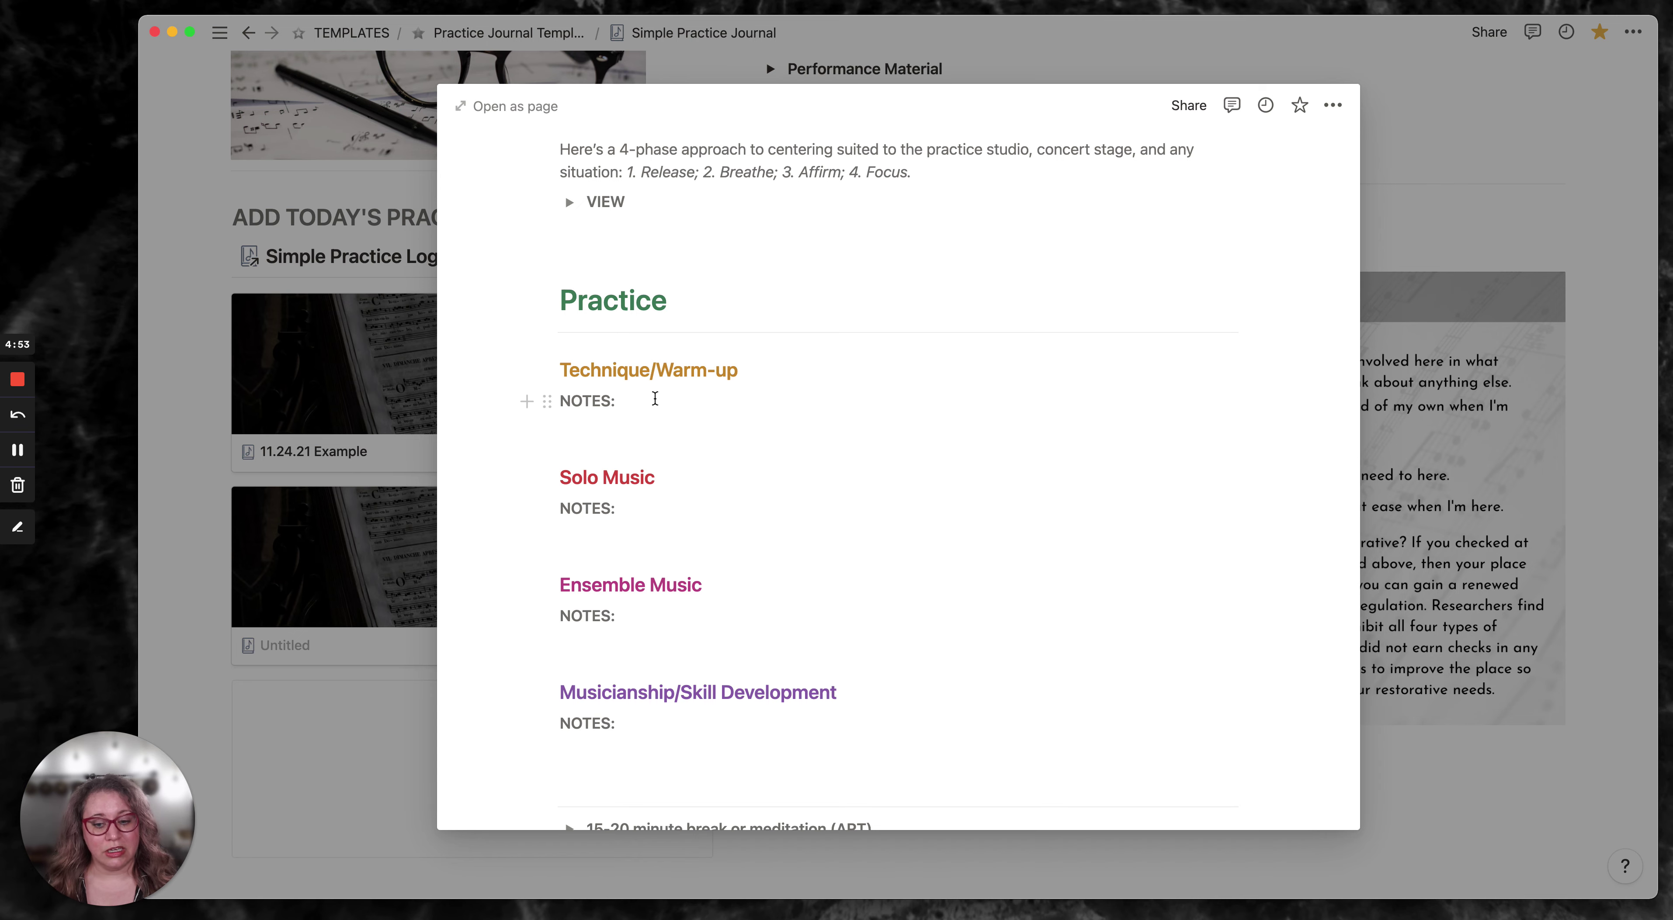
scroll(655, 399, down, 2)
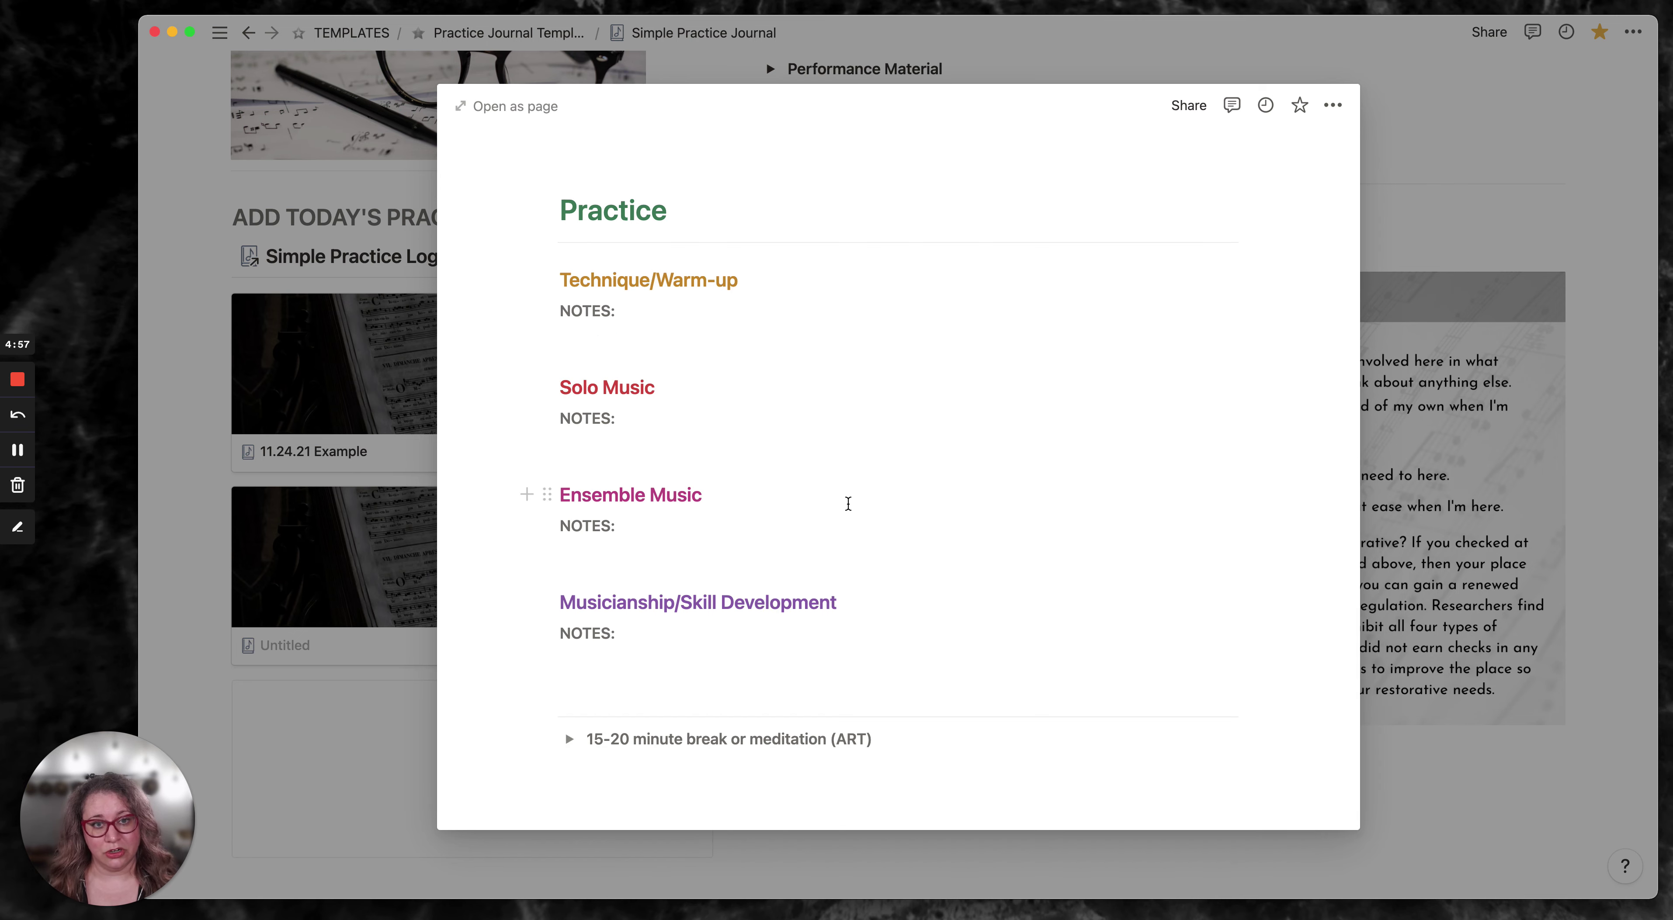
click(570, 742)
scroll(1007, 695, down, 5)
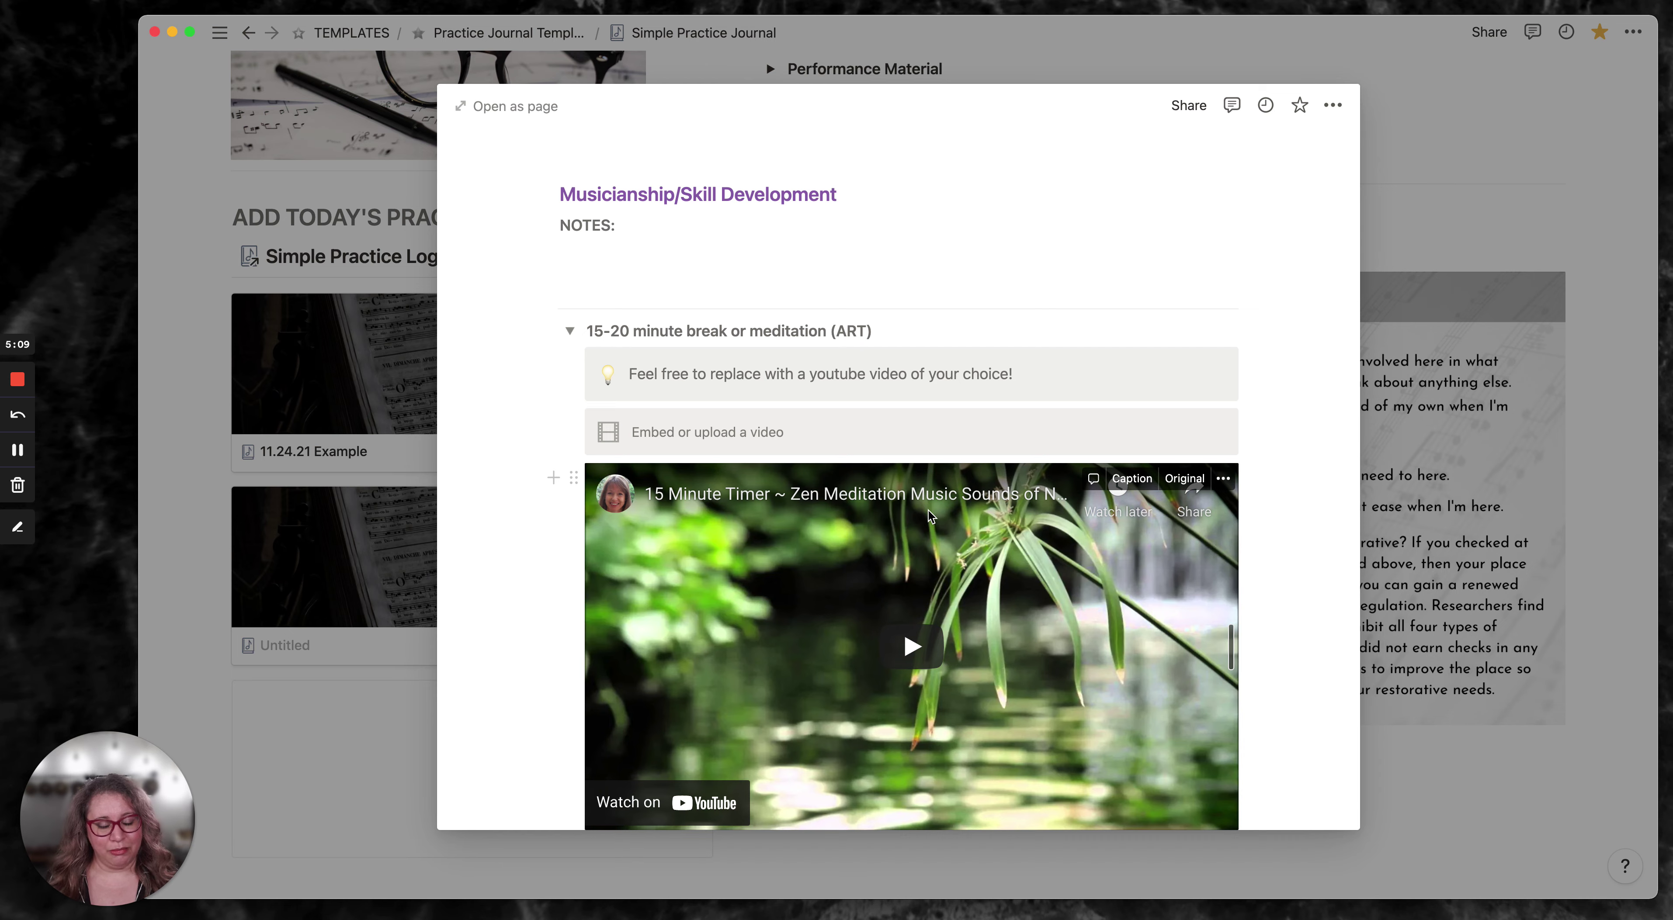
click(569, 328)
scroll(788, 270, up, 5)
scroll(787, 265, up, 8)
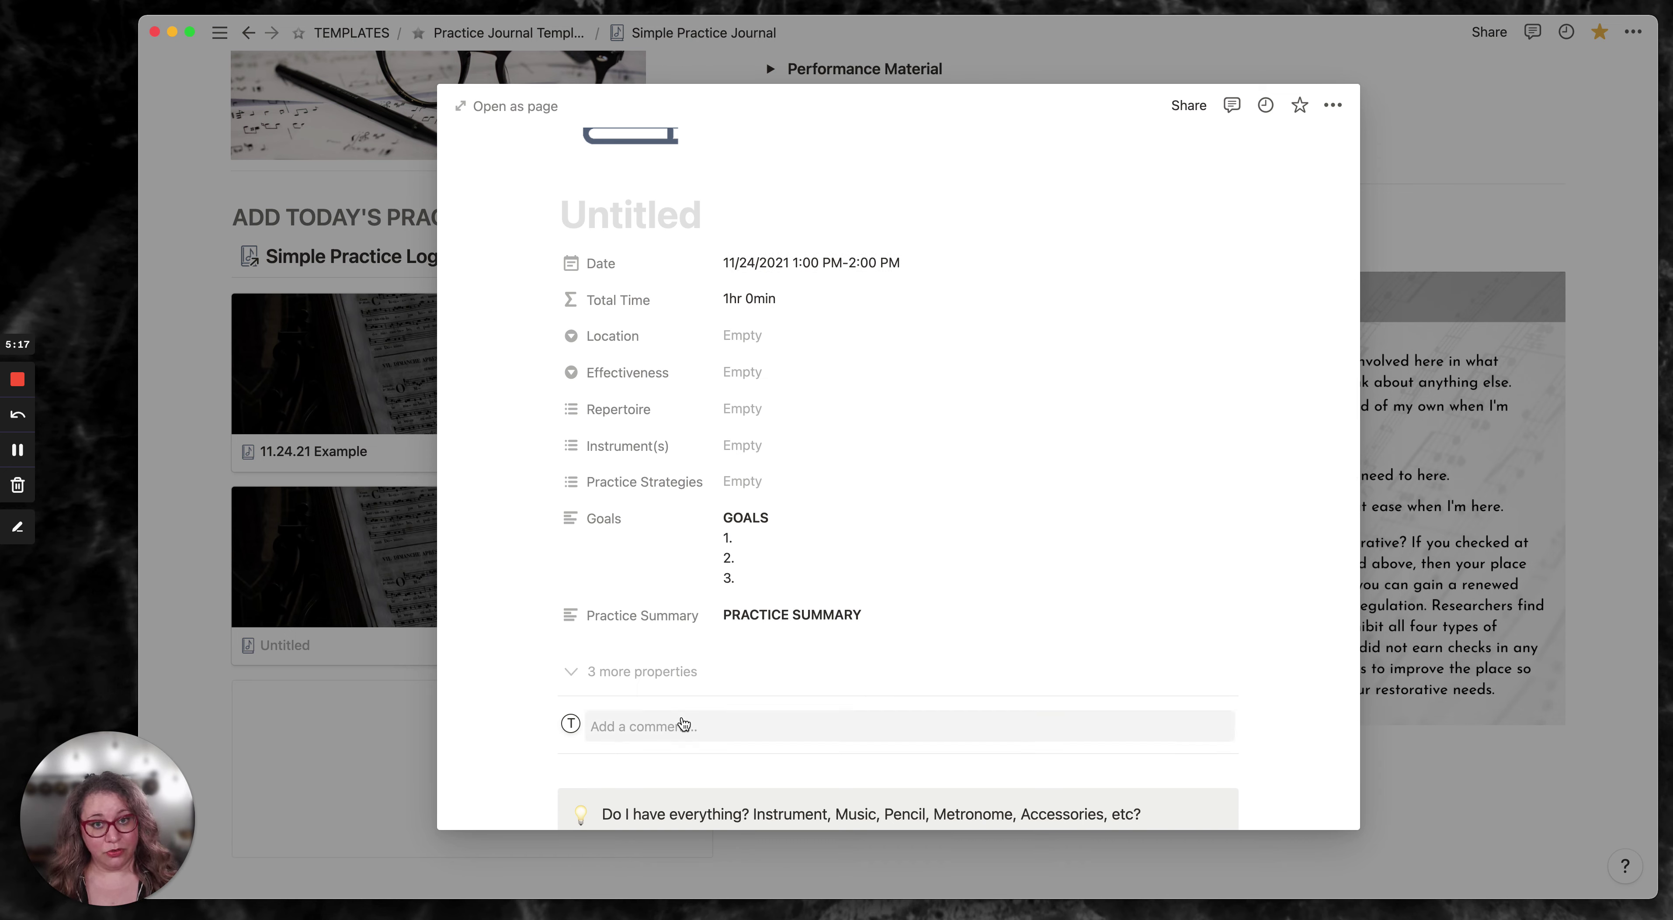
- Title the new entry '11.24.21 Example'
click(623, 216)
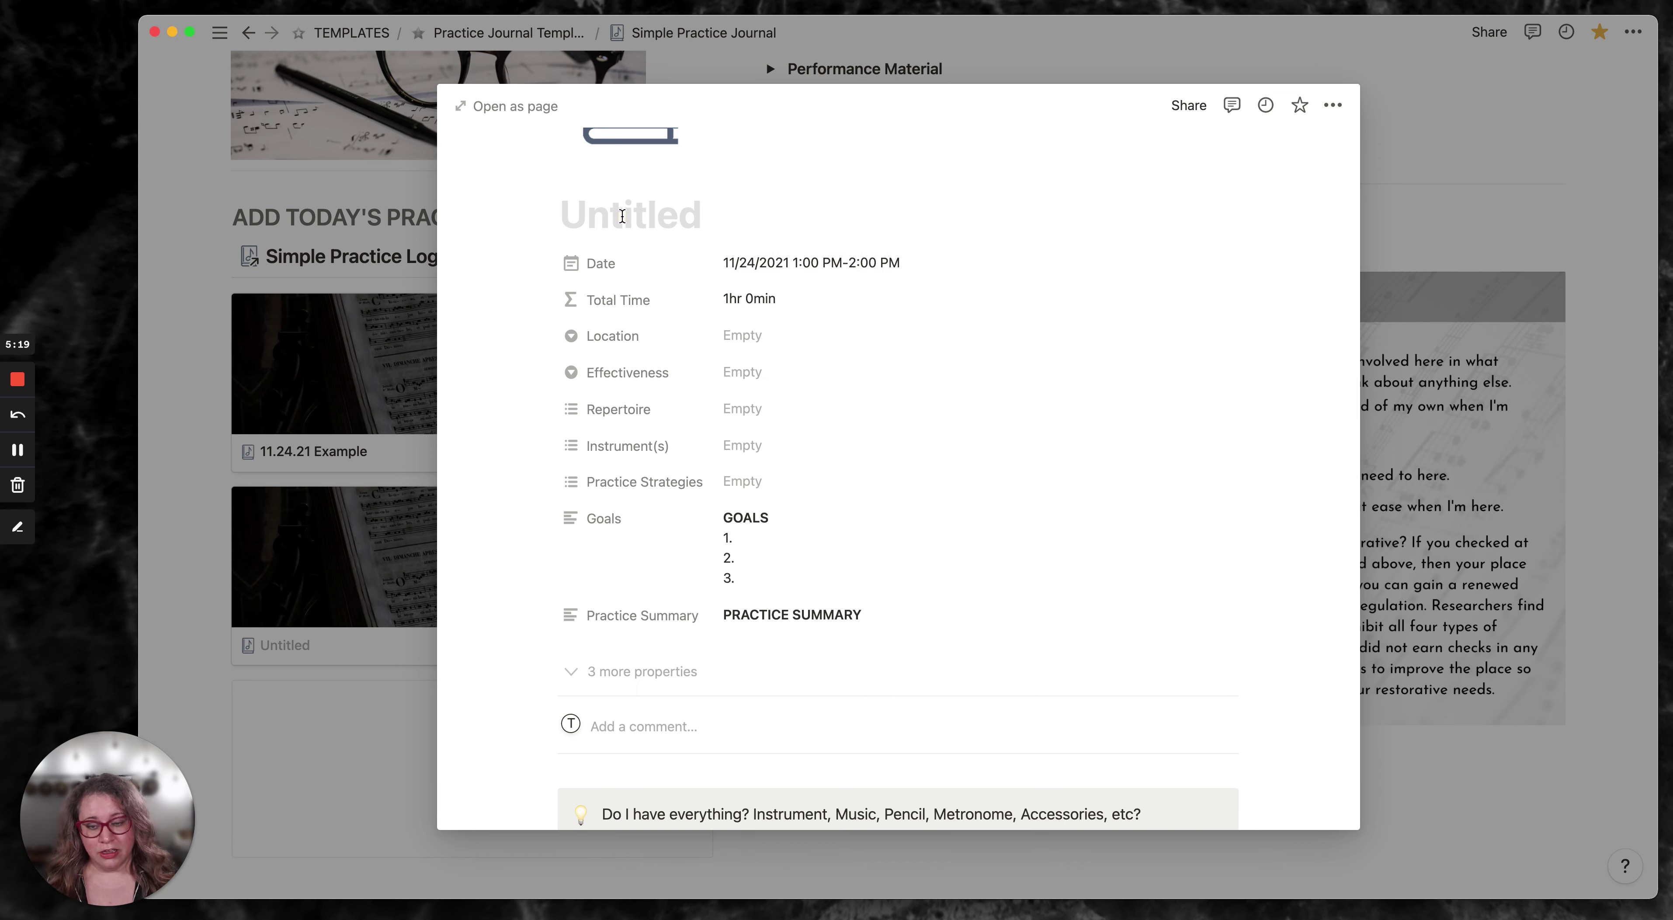
text(11.24)
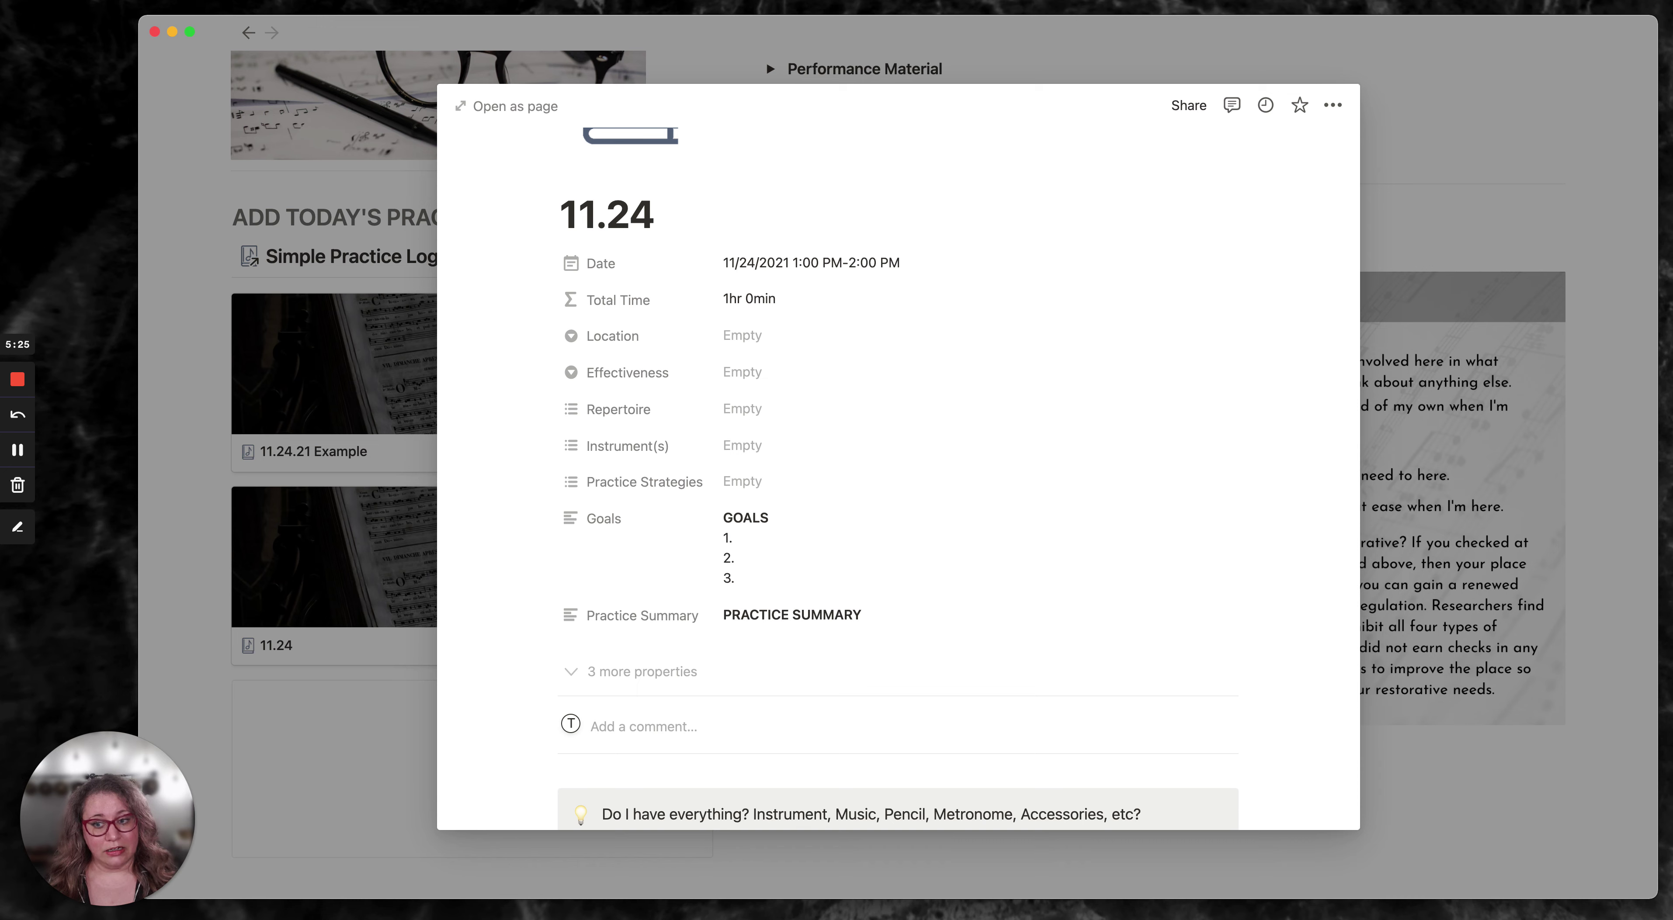
key(BackSpace)
text(.21 Exam)
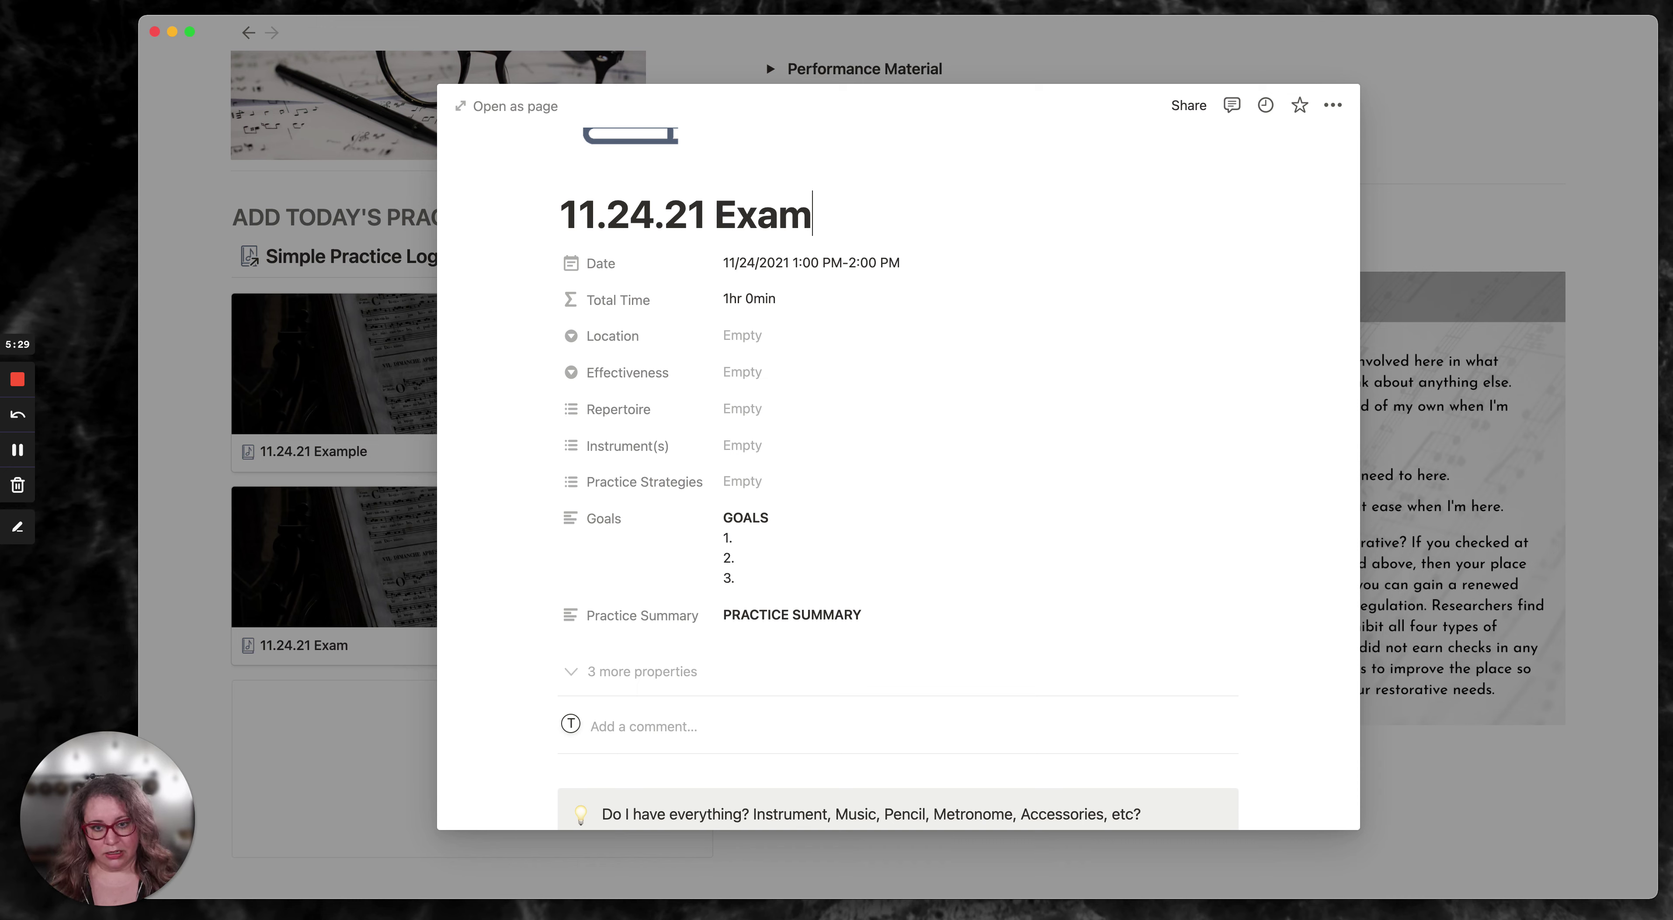
text(ple)
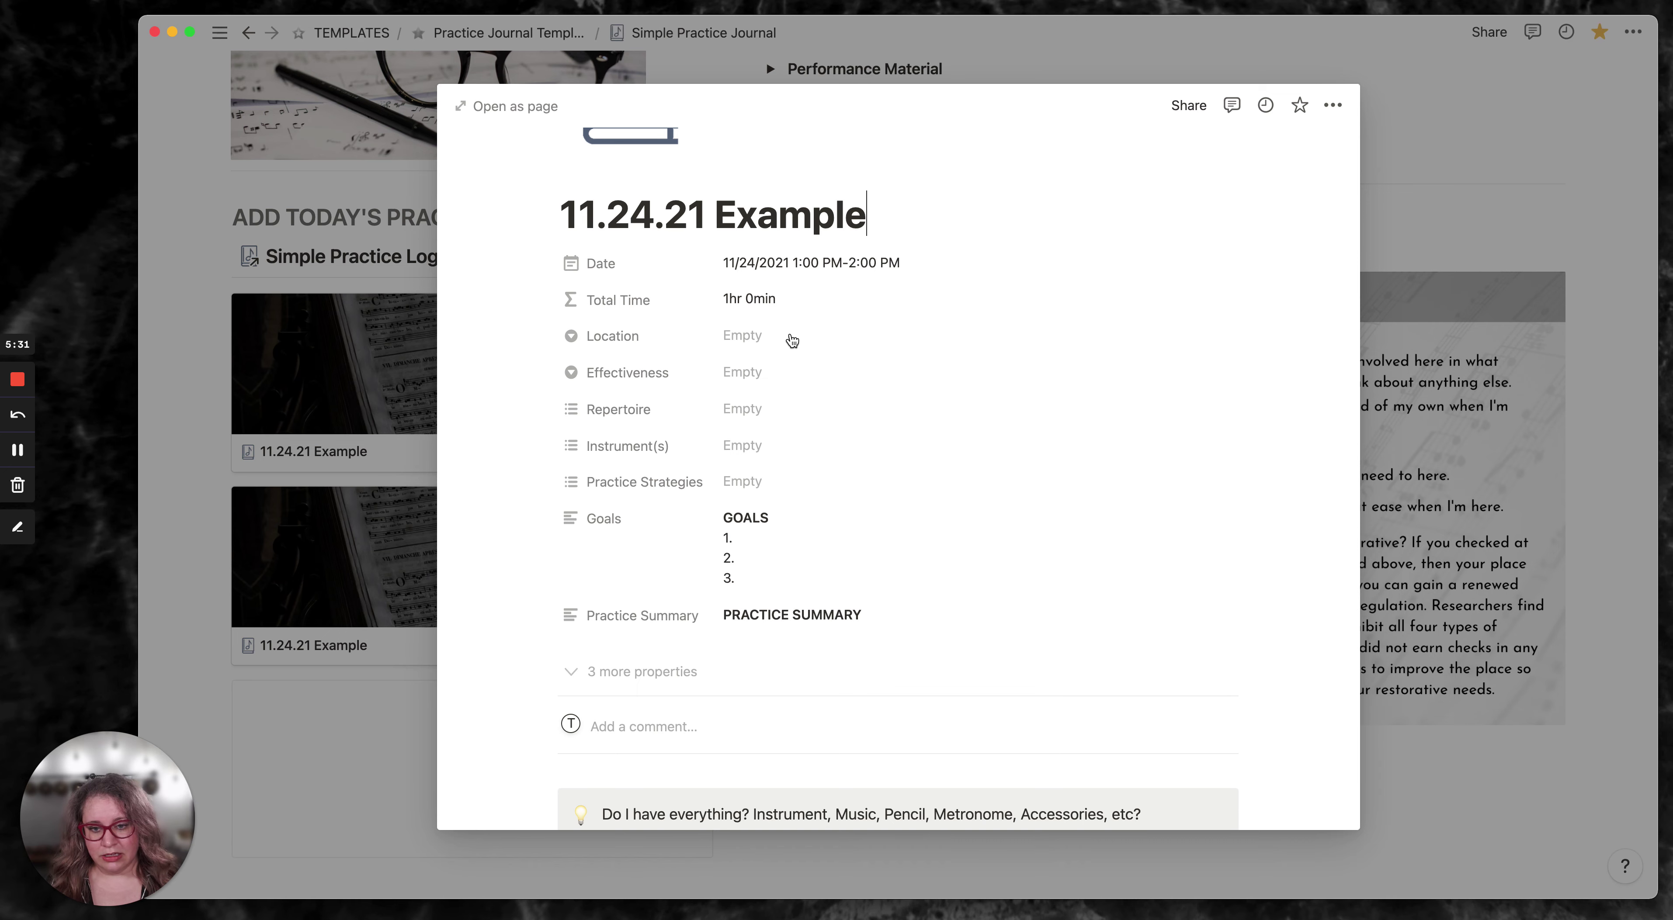
click(758, 337)
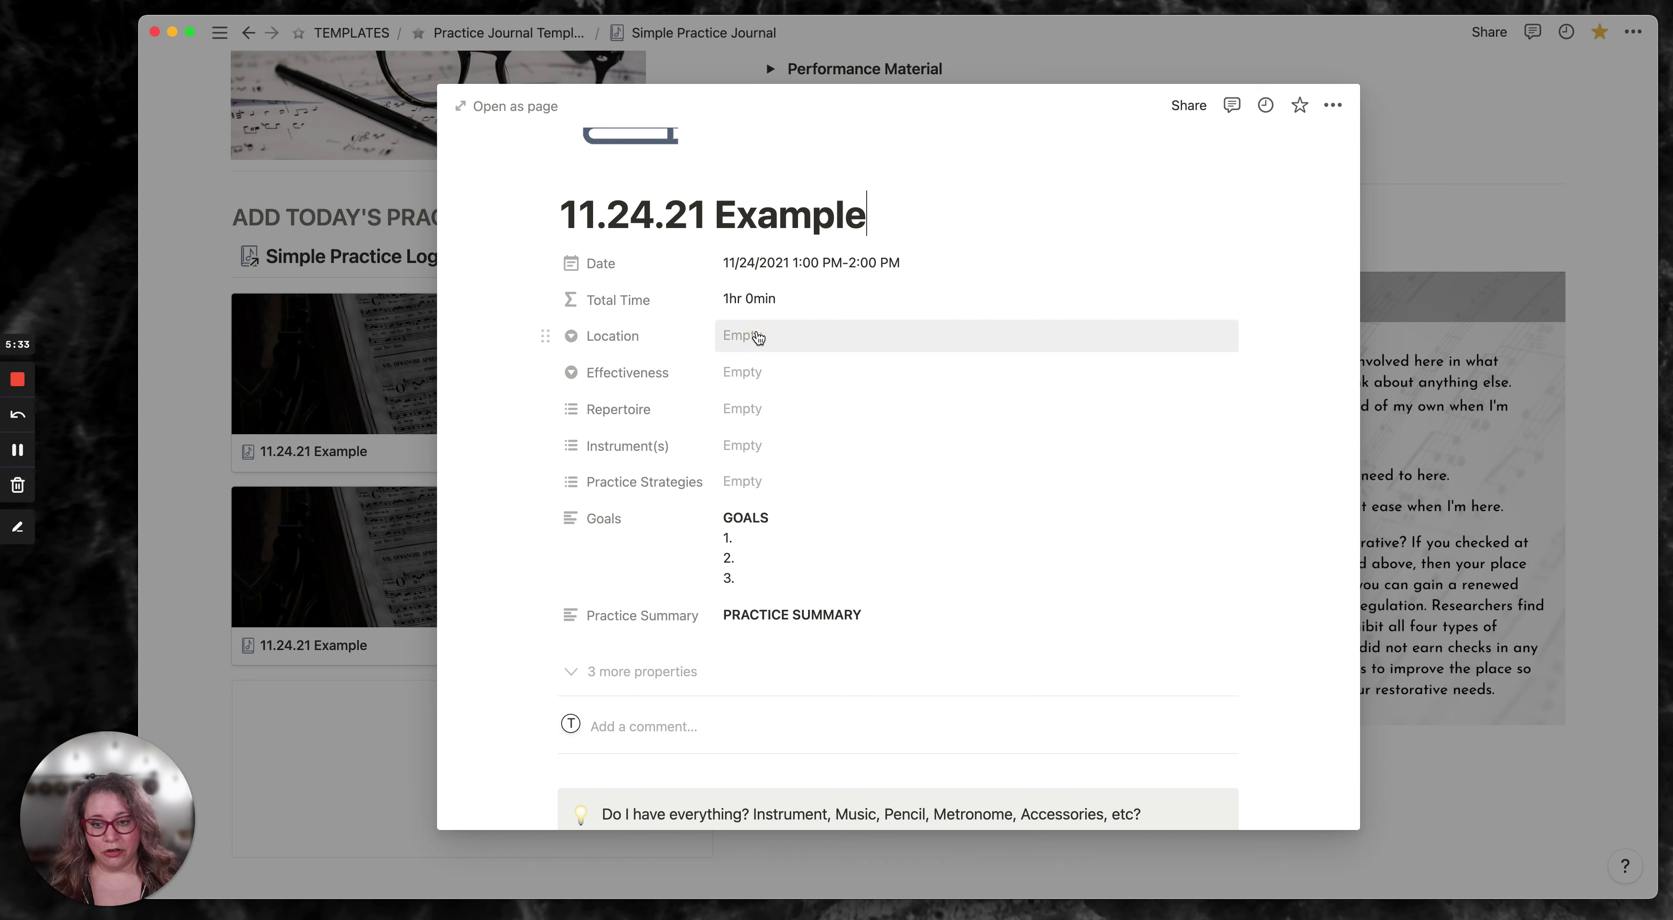
- Set the entry's Location to a newly created 'Outside' option
click(758, 336)
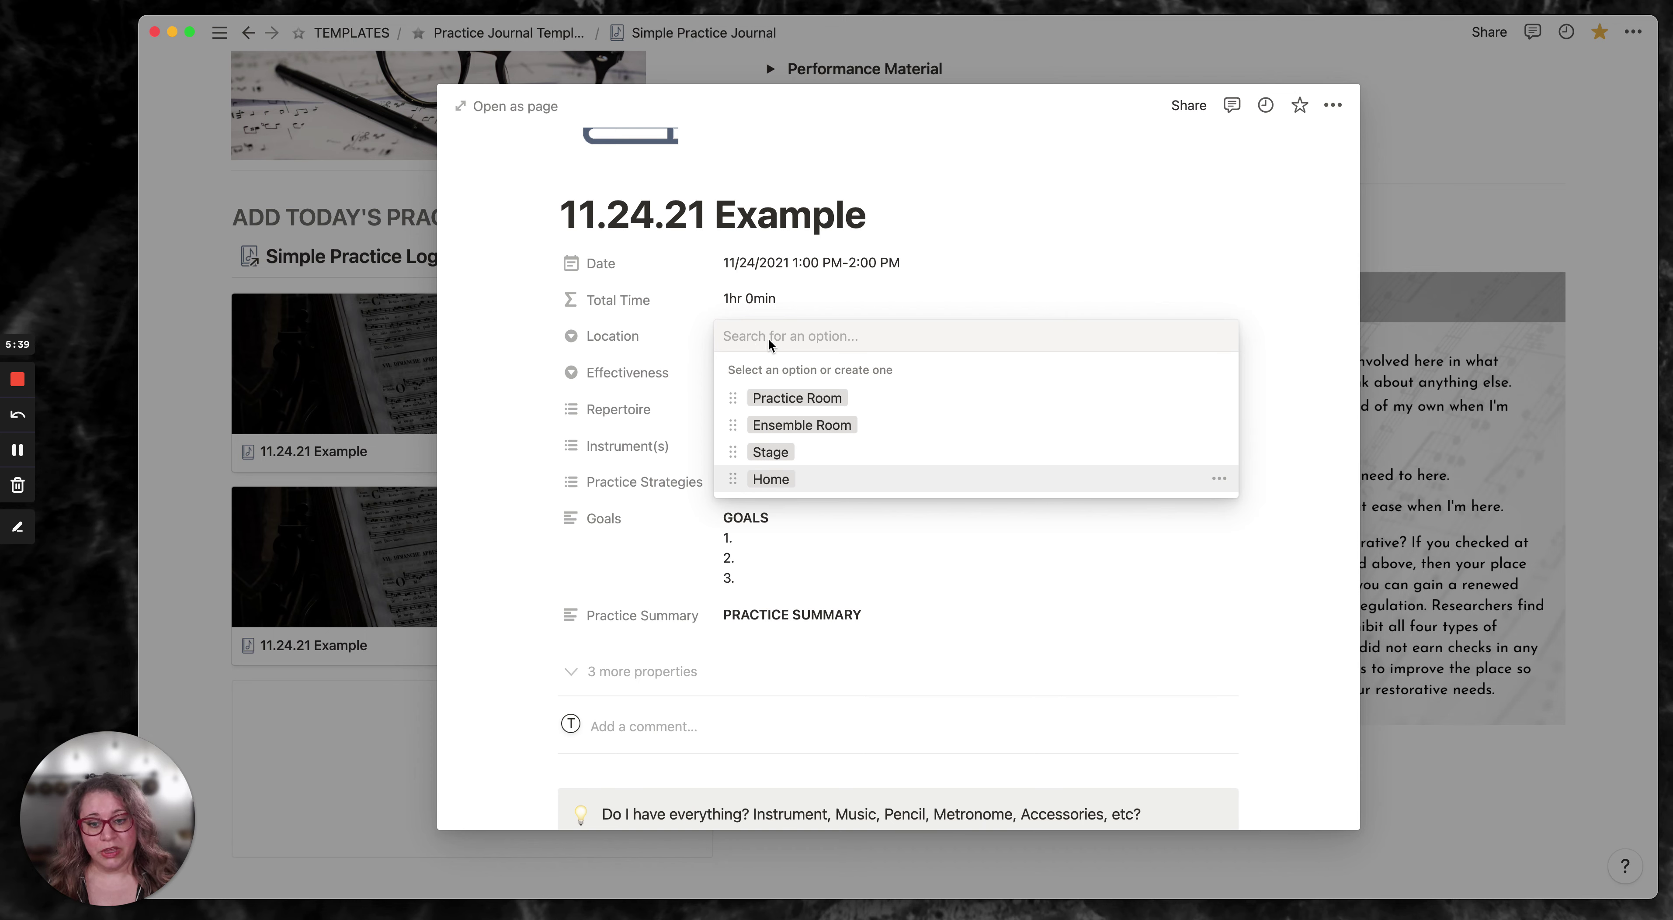
key(Return)
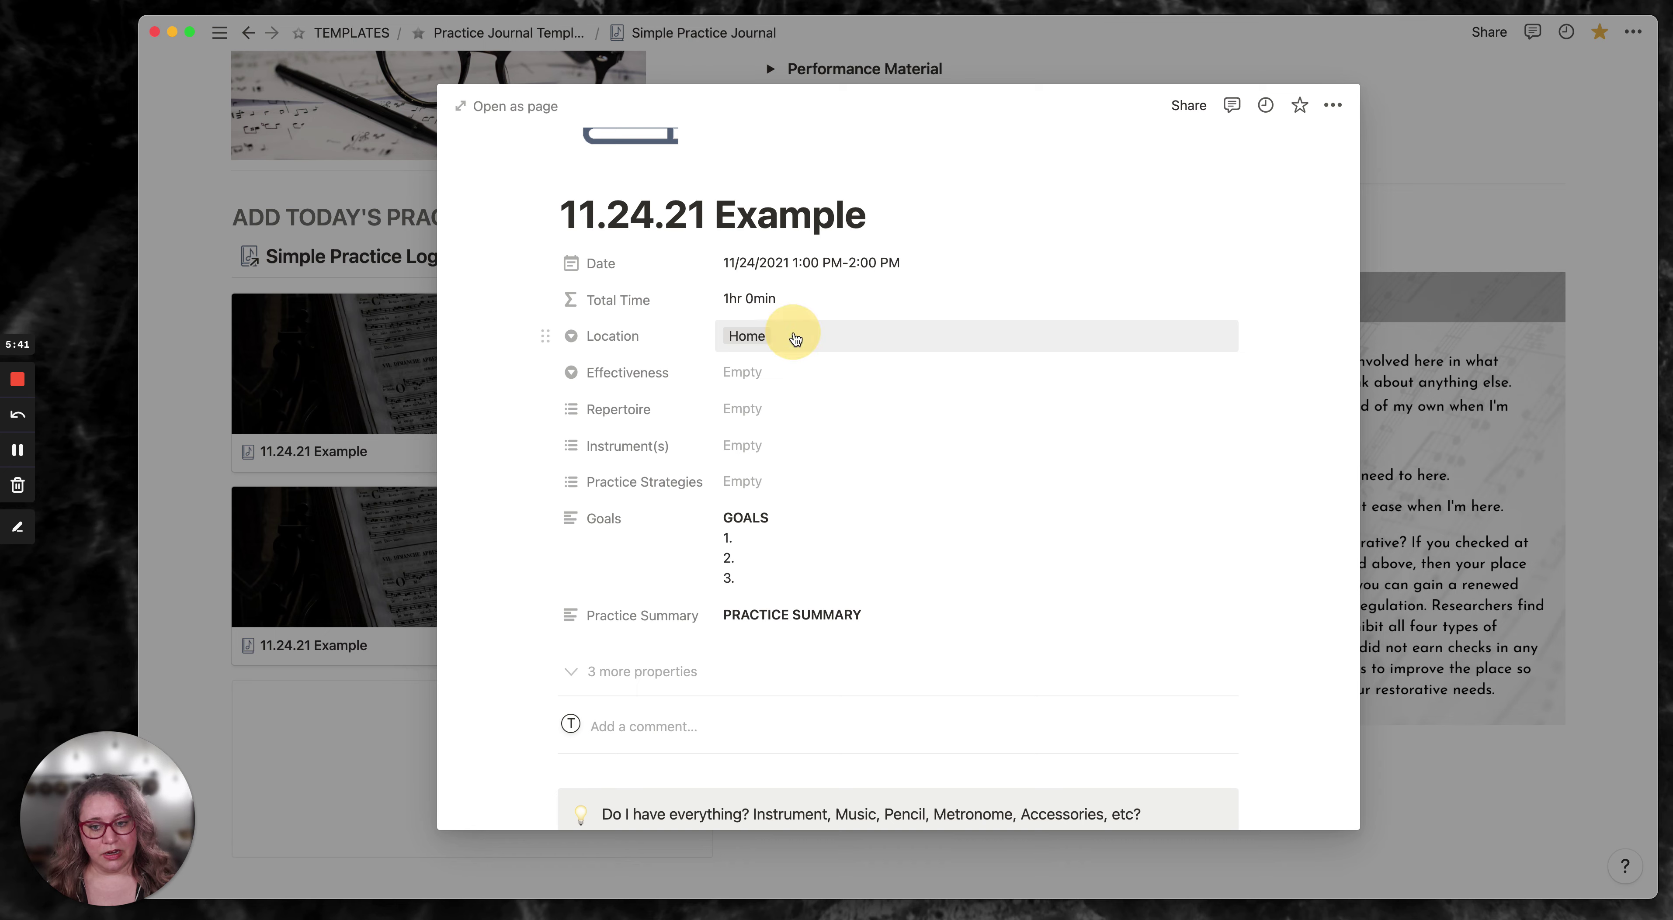
click(795, 336)
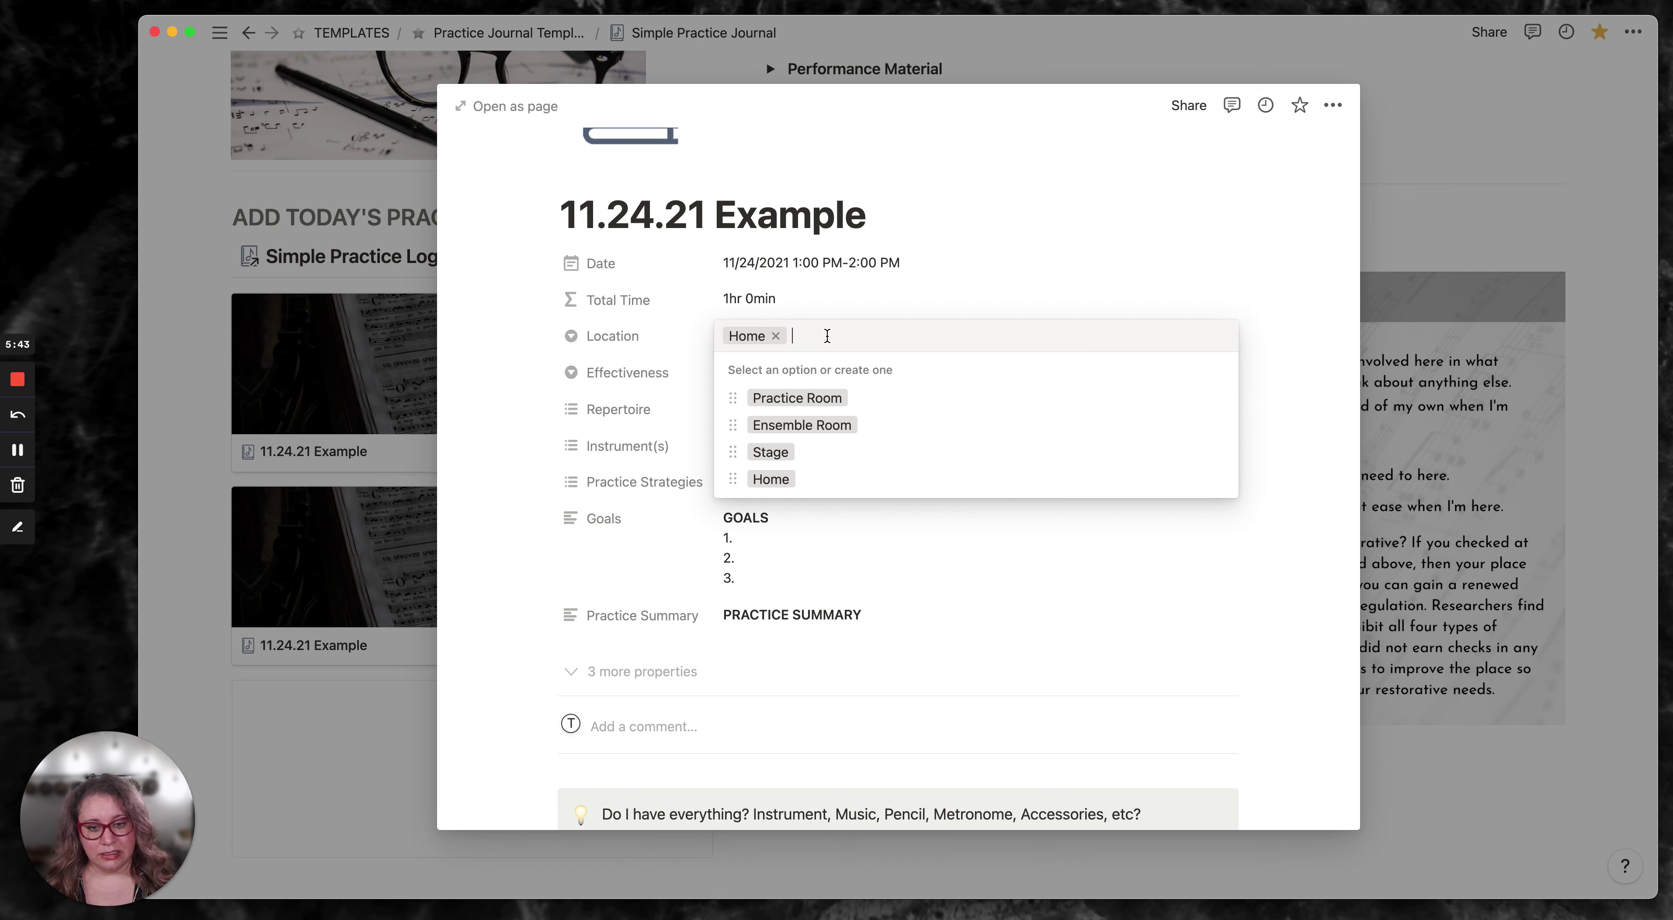
text(Outdide)
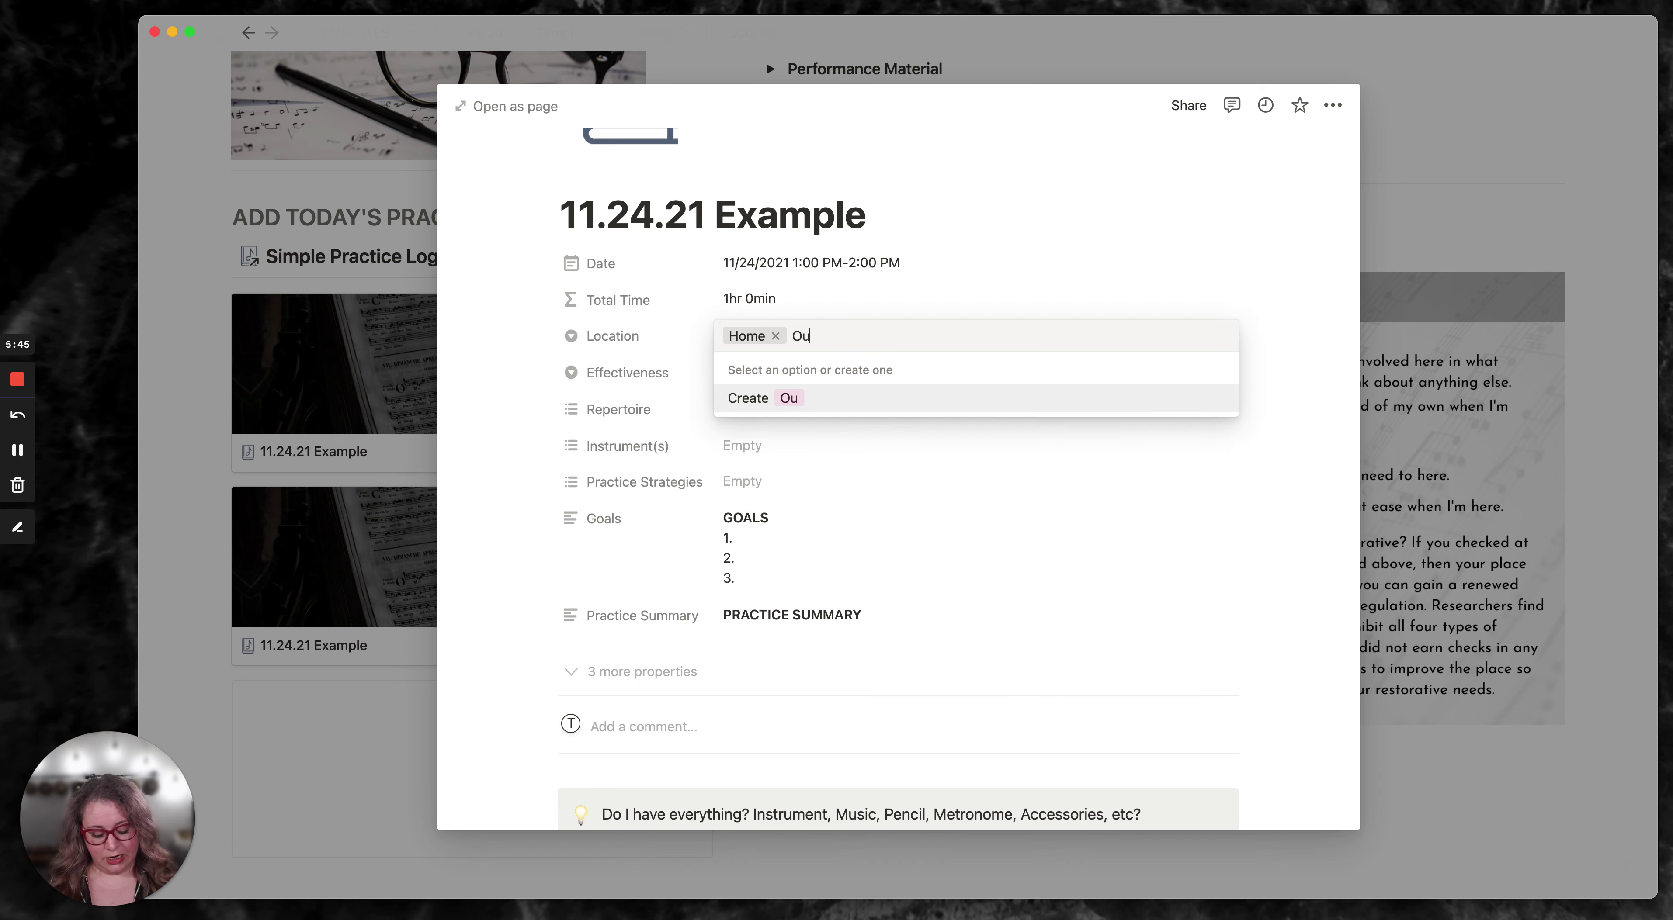
key(BackSpace)
key(BackSpace)
key(BackSpace)
key(BackSpace)
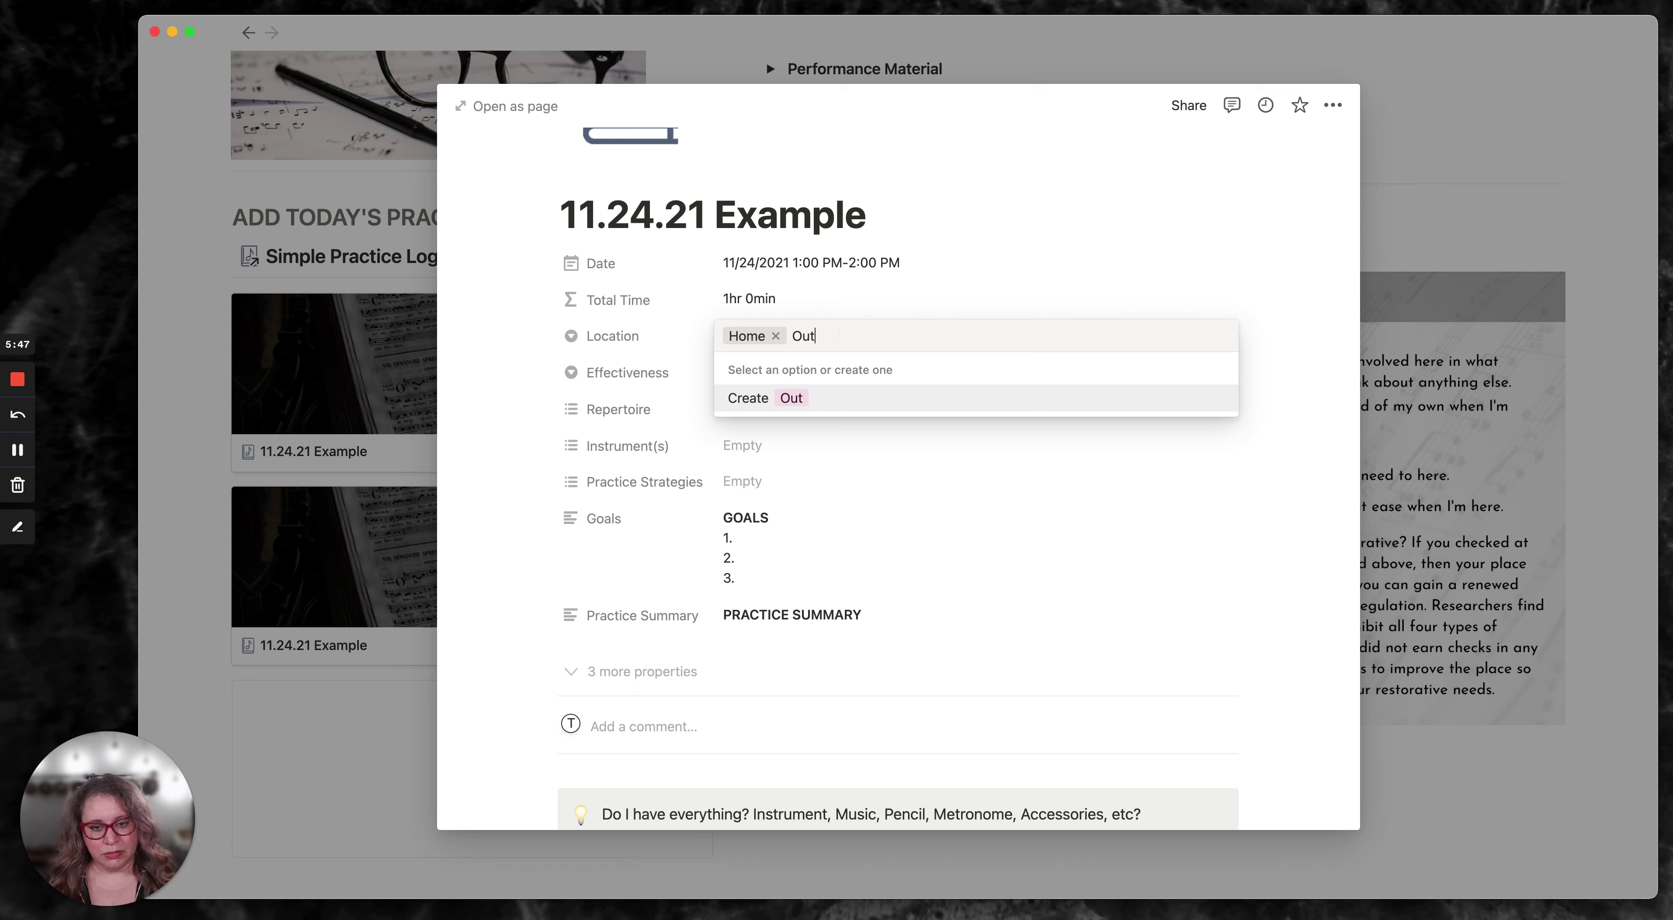
text(side)
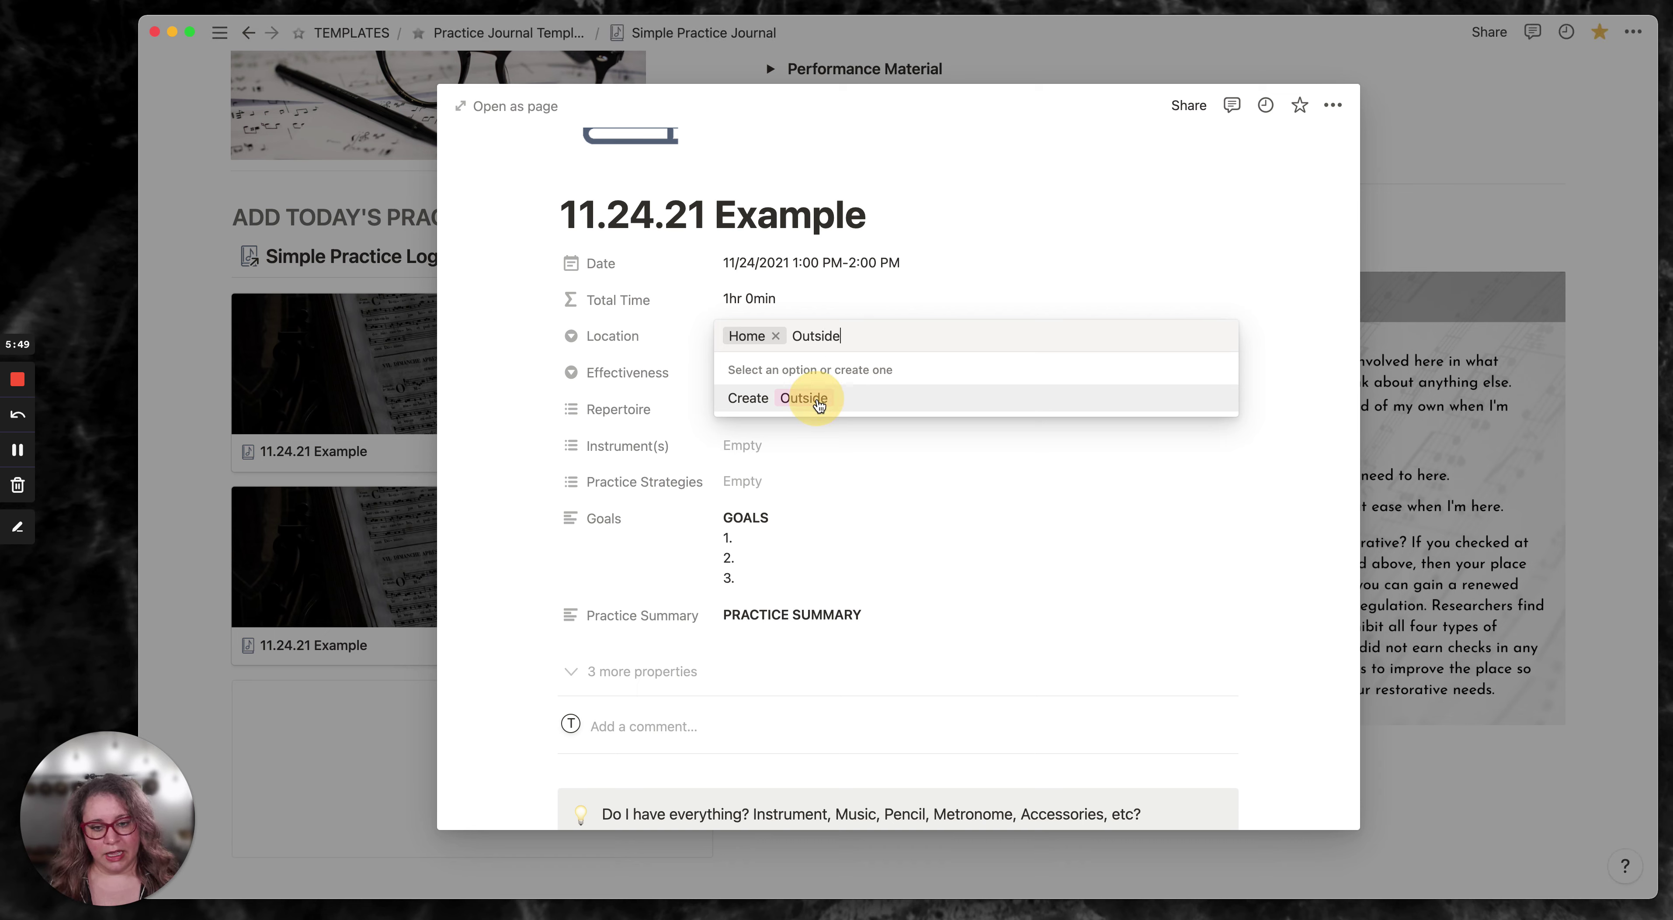
click(856, 414)
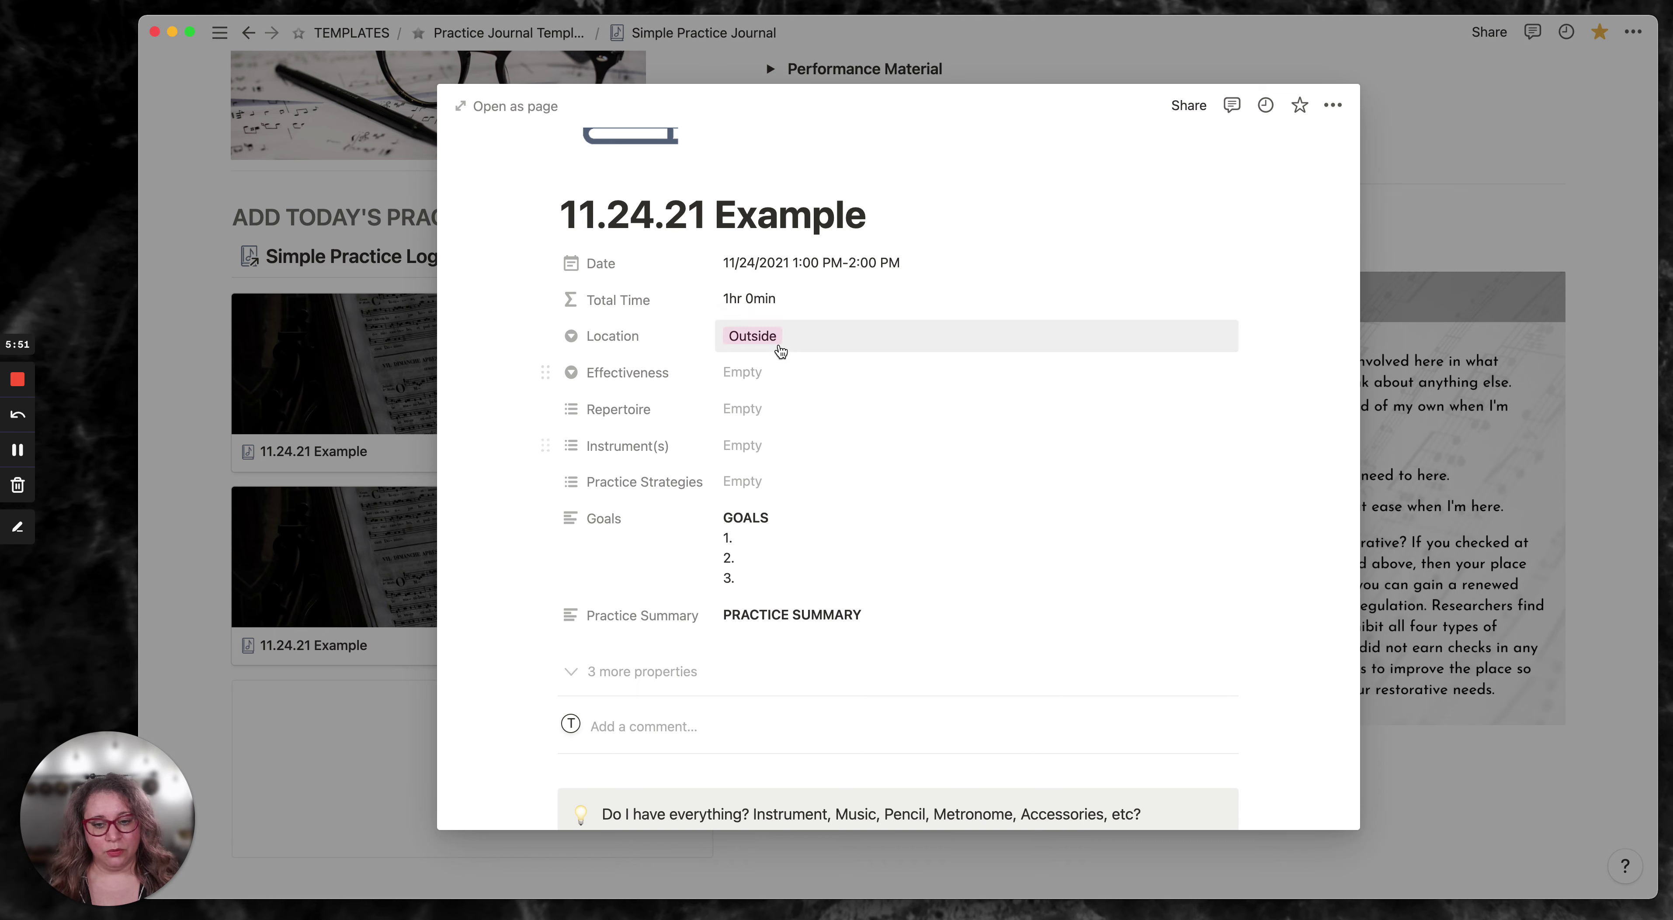
- Change the Outside location tag's color from pink to gray
click(1214, 338)
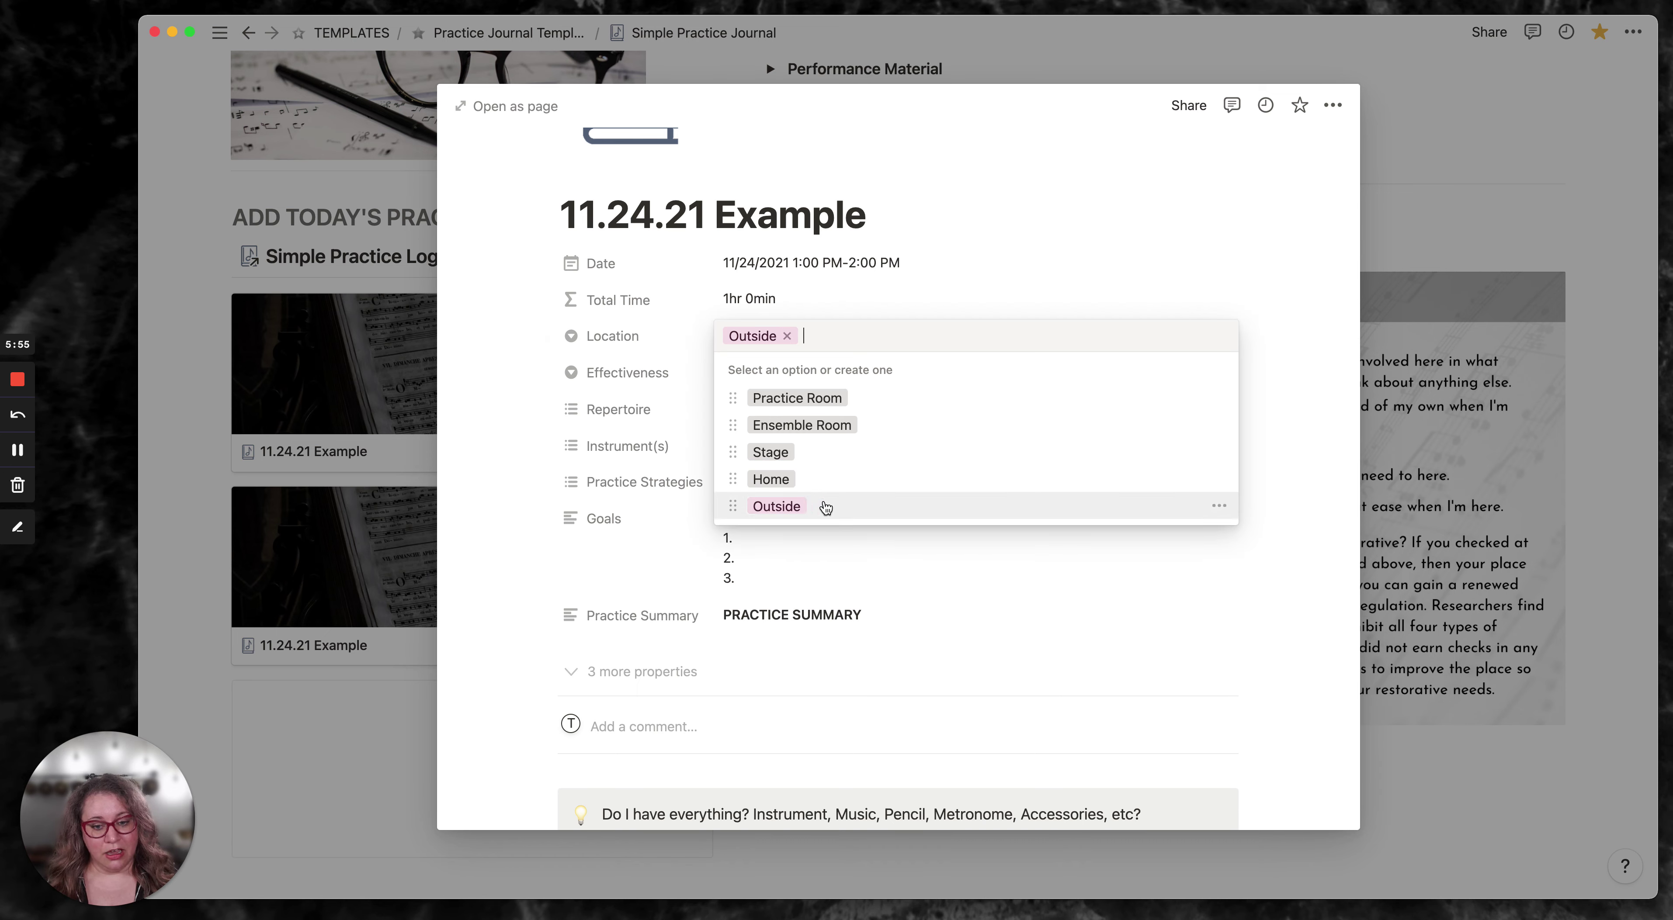
click(1220, 507)
click(1220, 508)
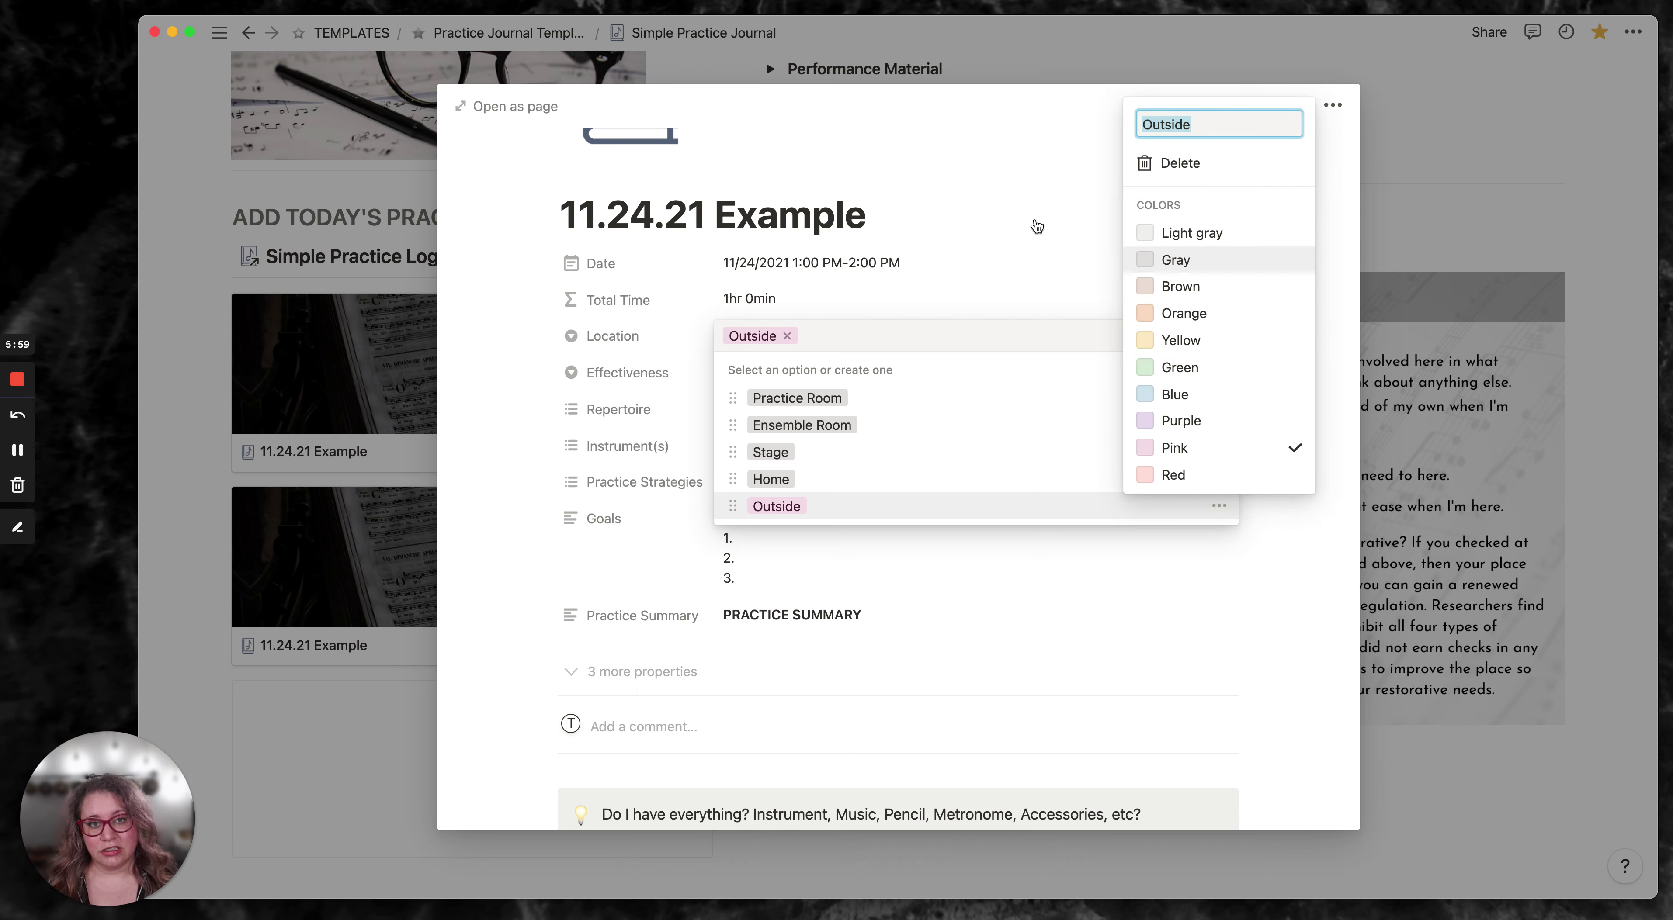
click(1176, 265)
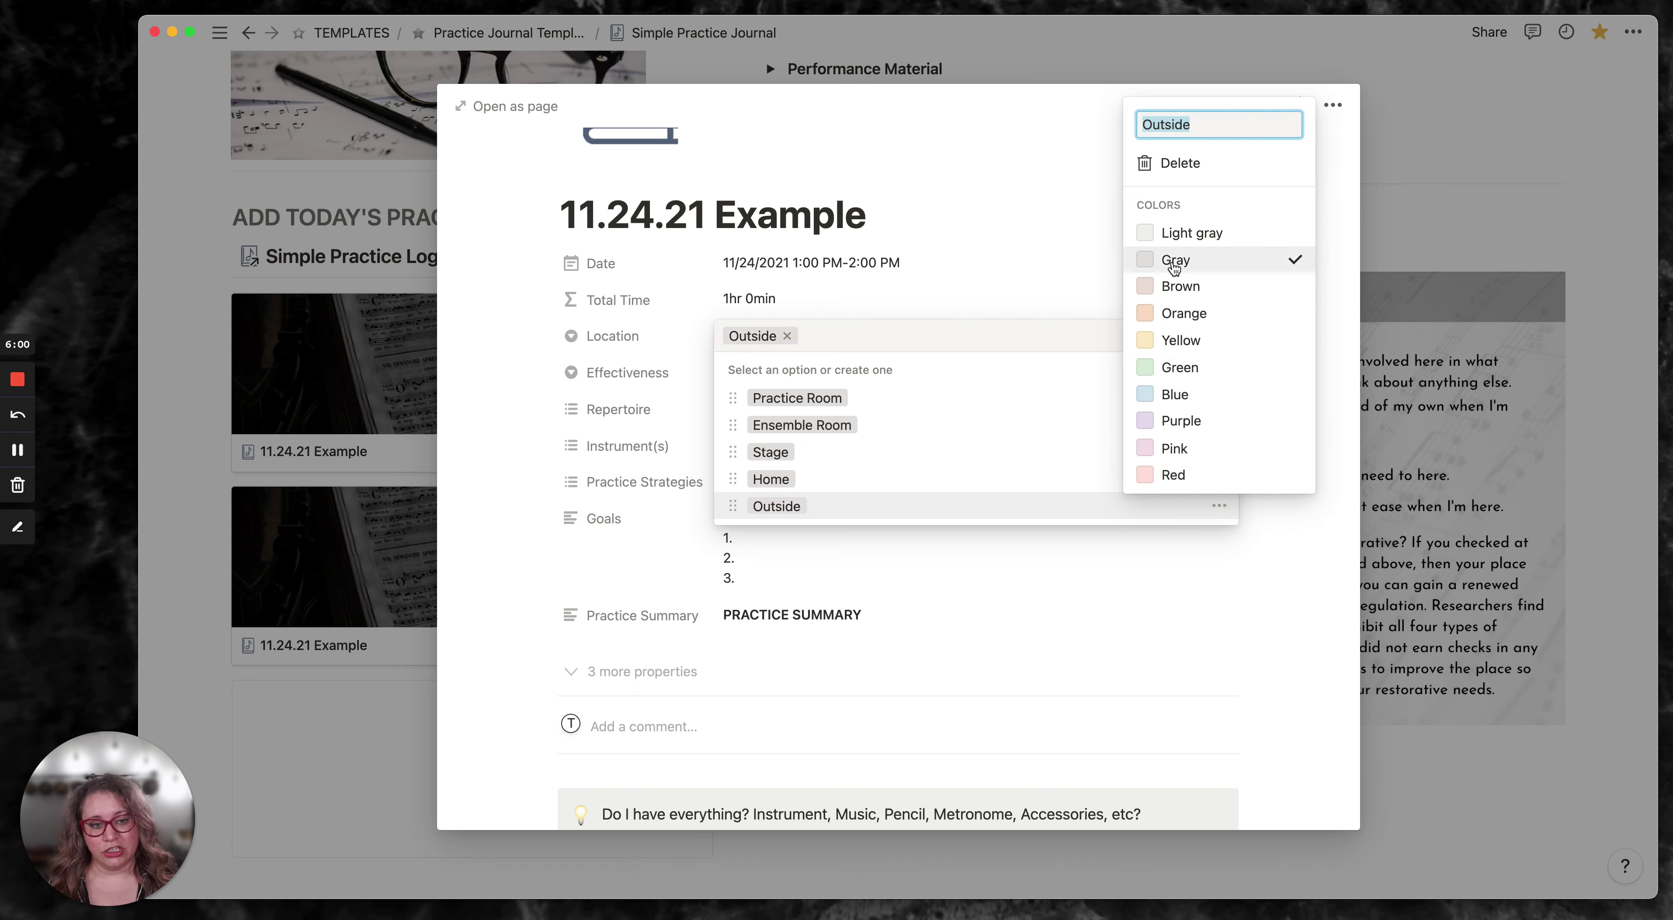
click(1063, 251)
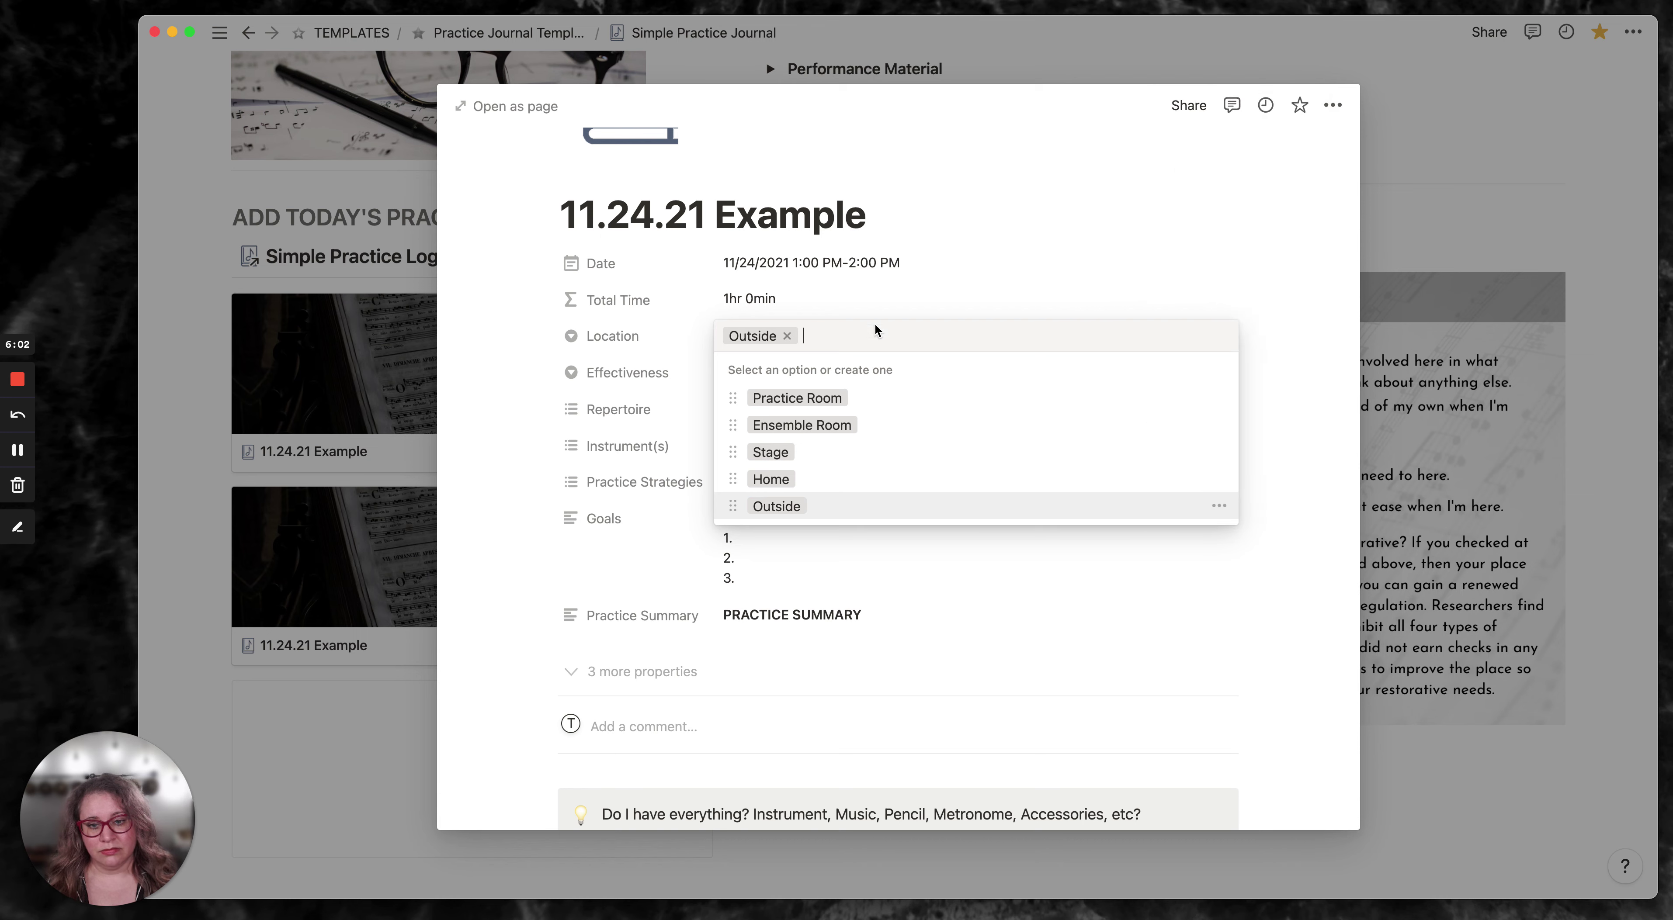
click(1286, 339)
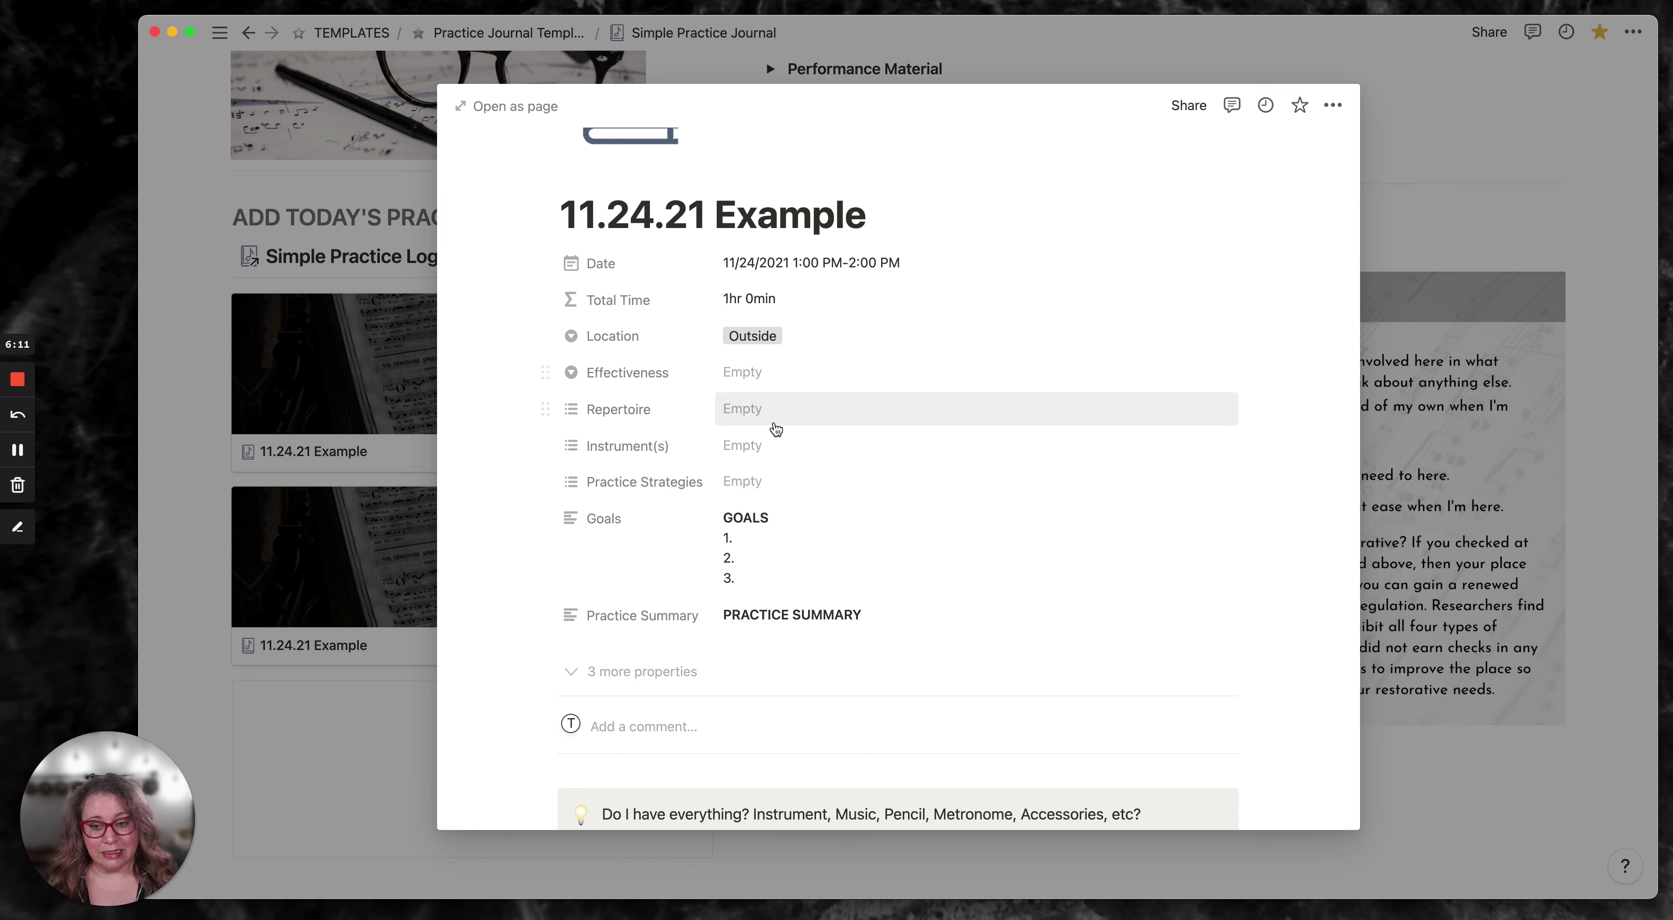
- Set Repertoire to Virginia Tate and Instrument(s) to Marimba
click(761, 413)
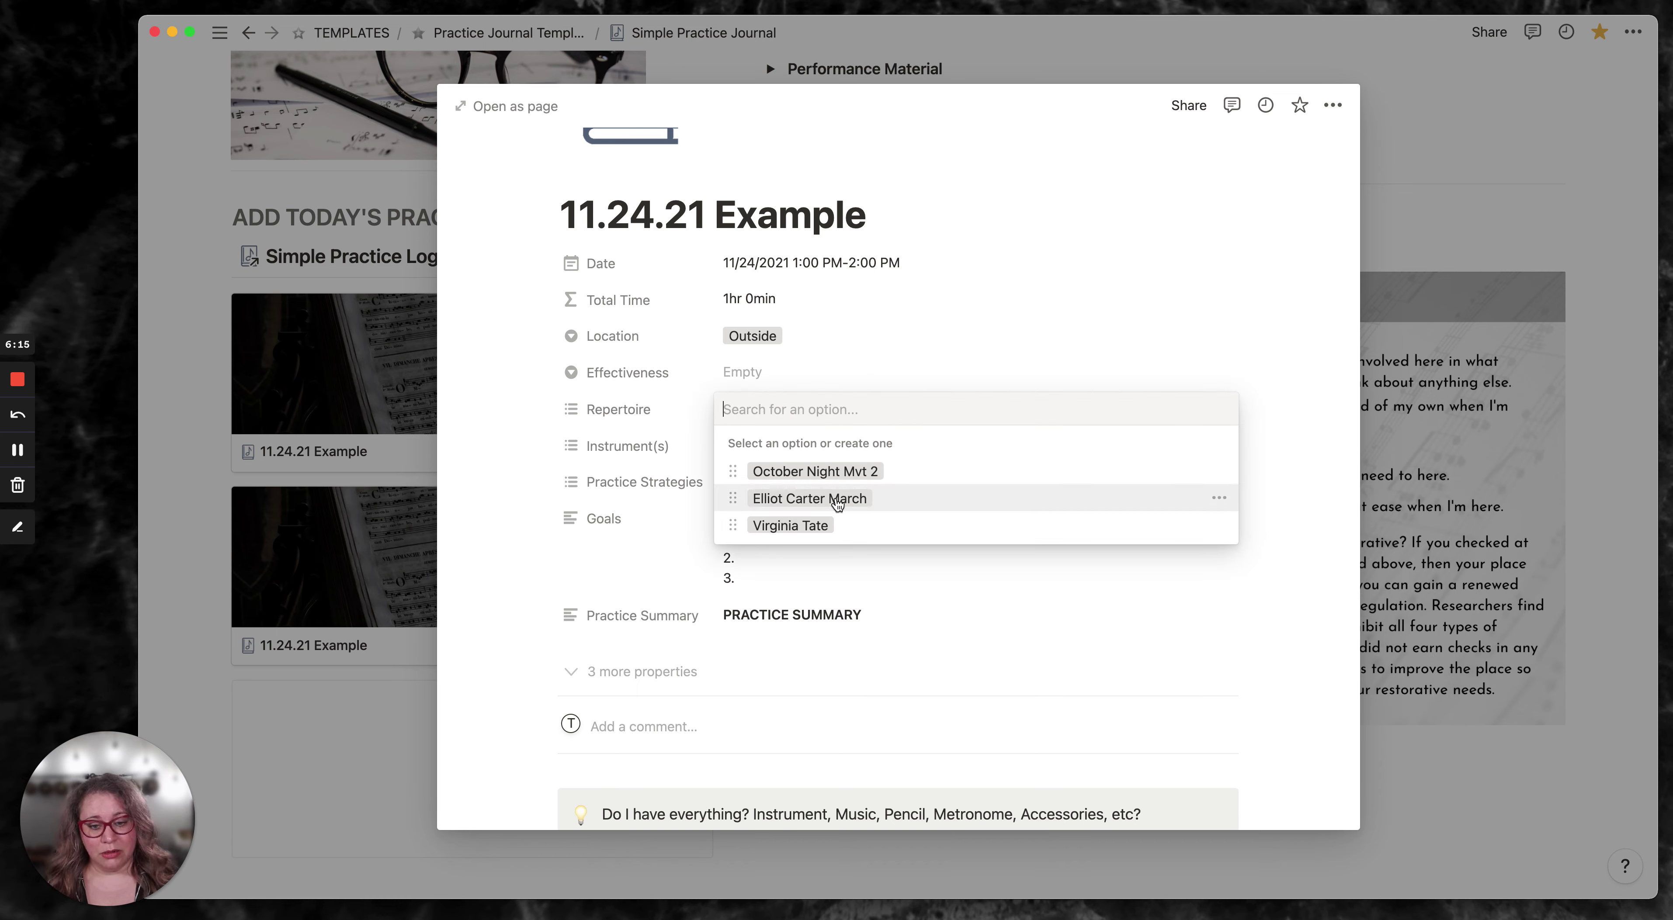
click(808, 527)
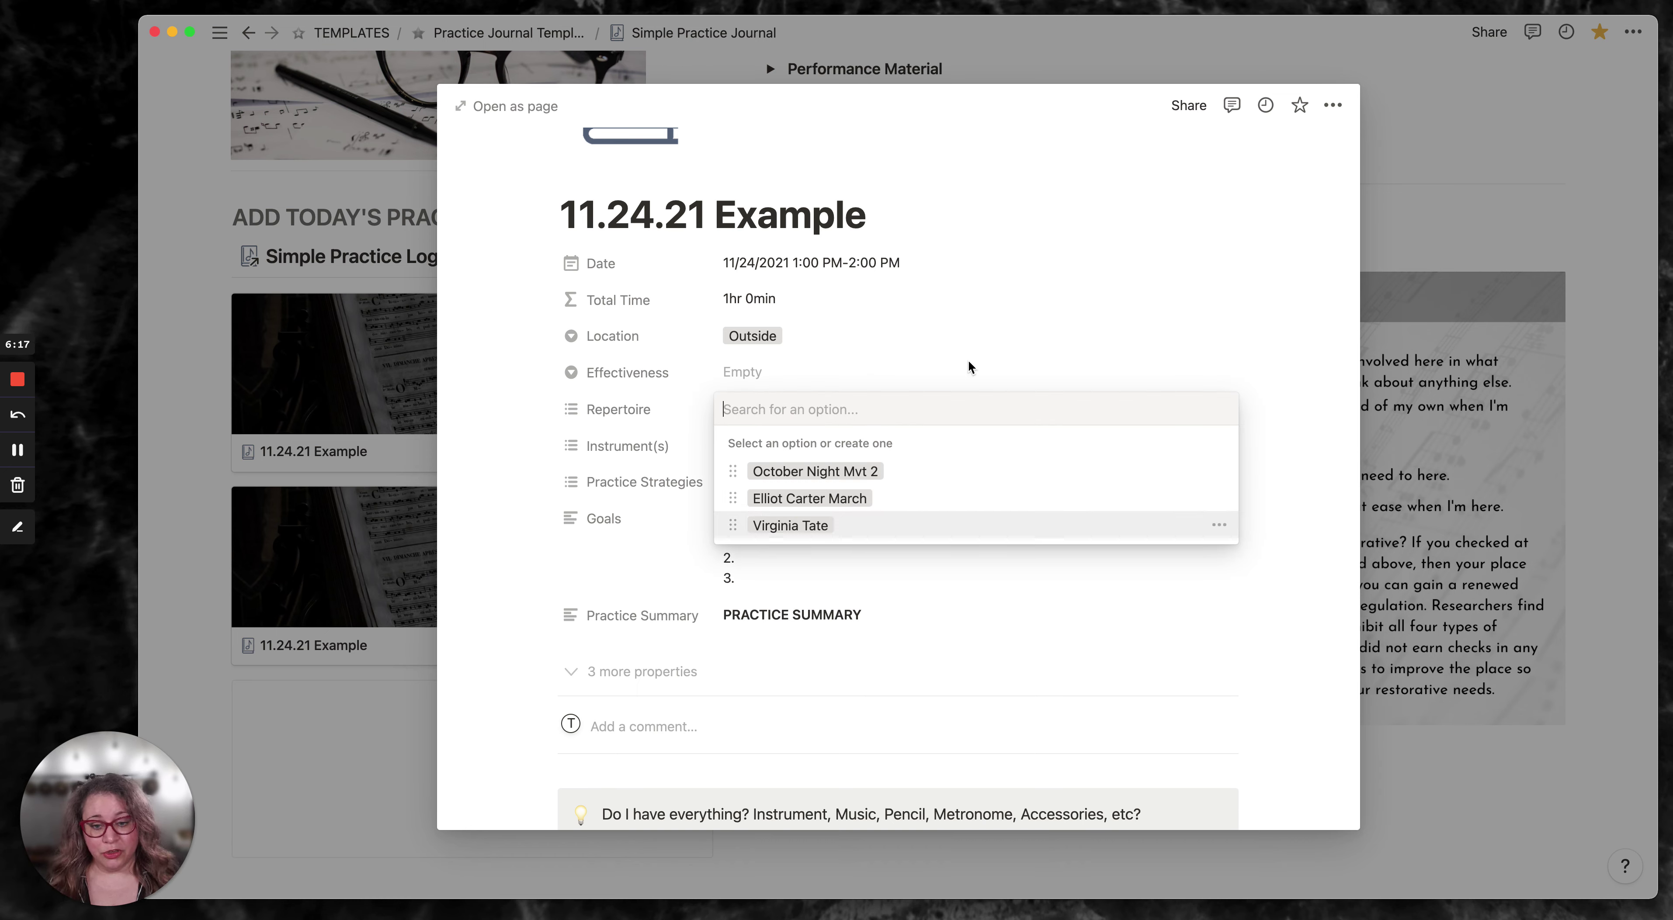
click(1292, 425)
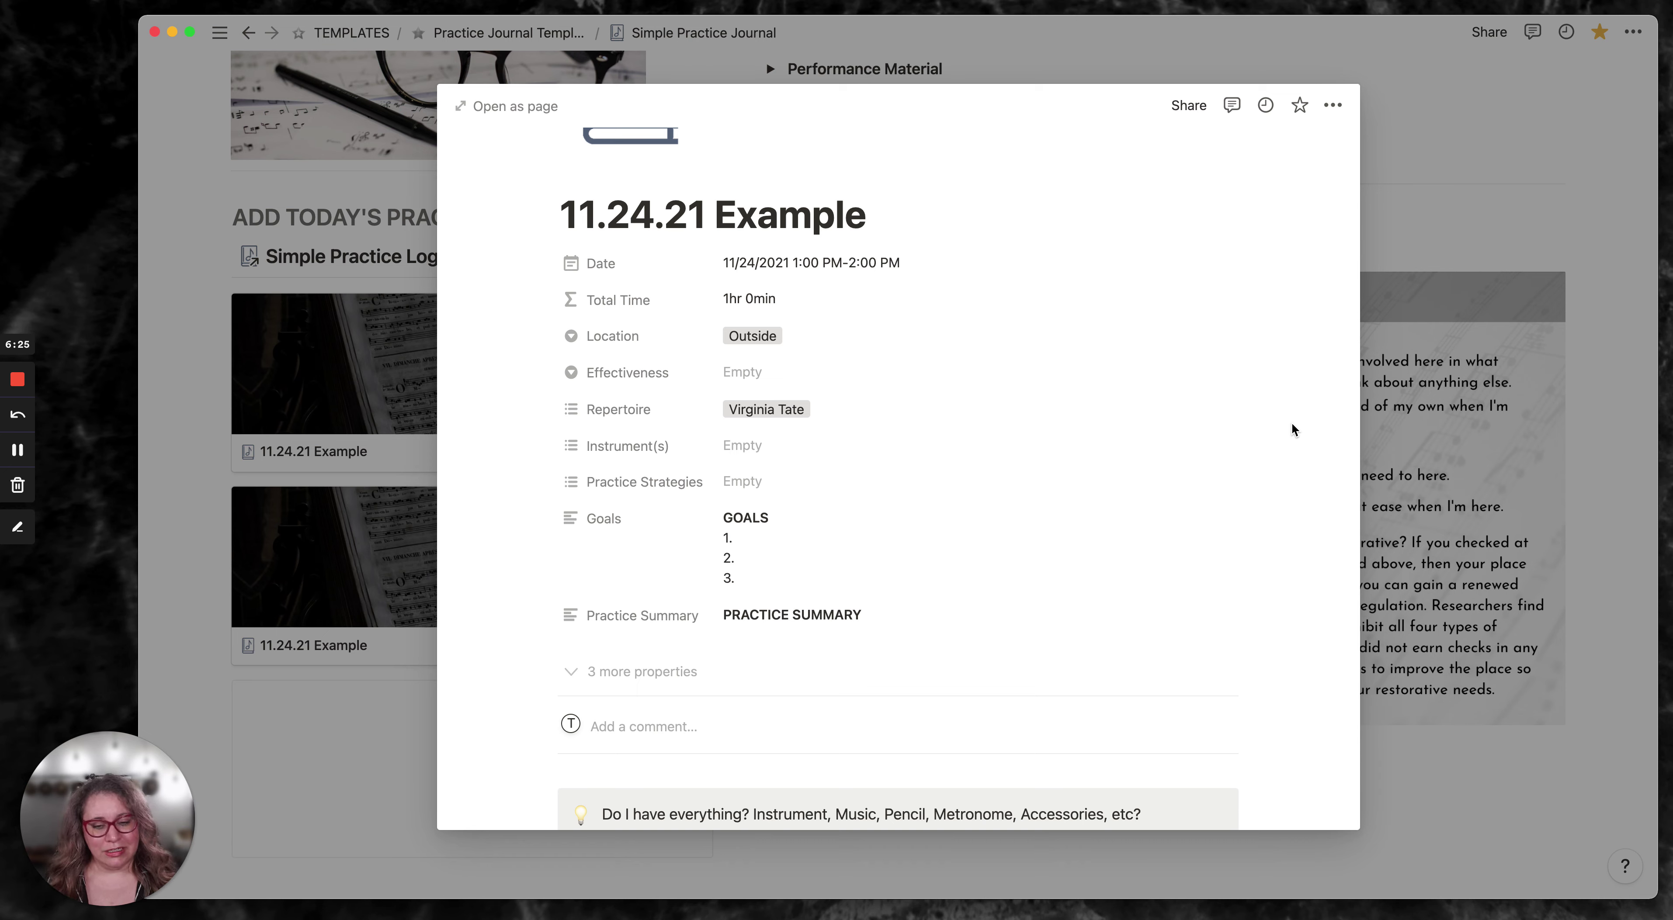
click(753, 444)
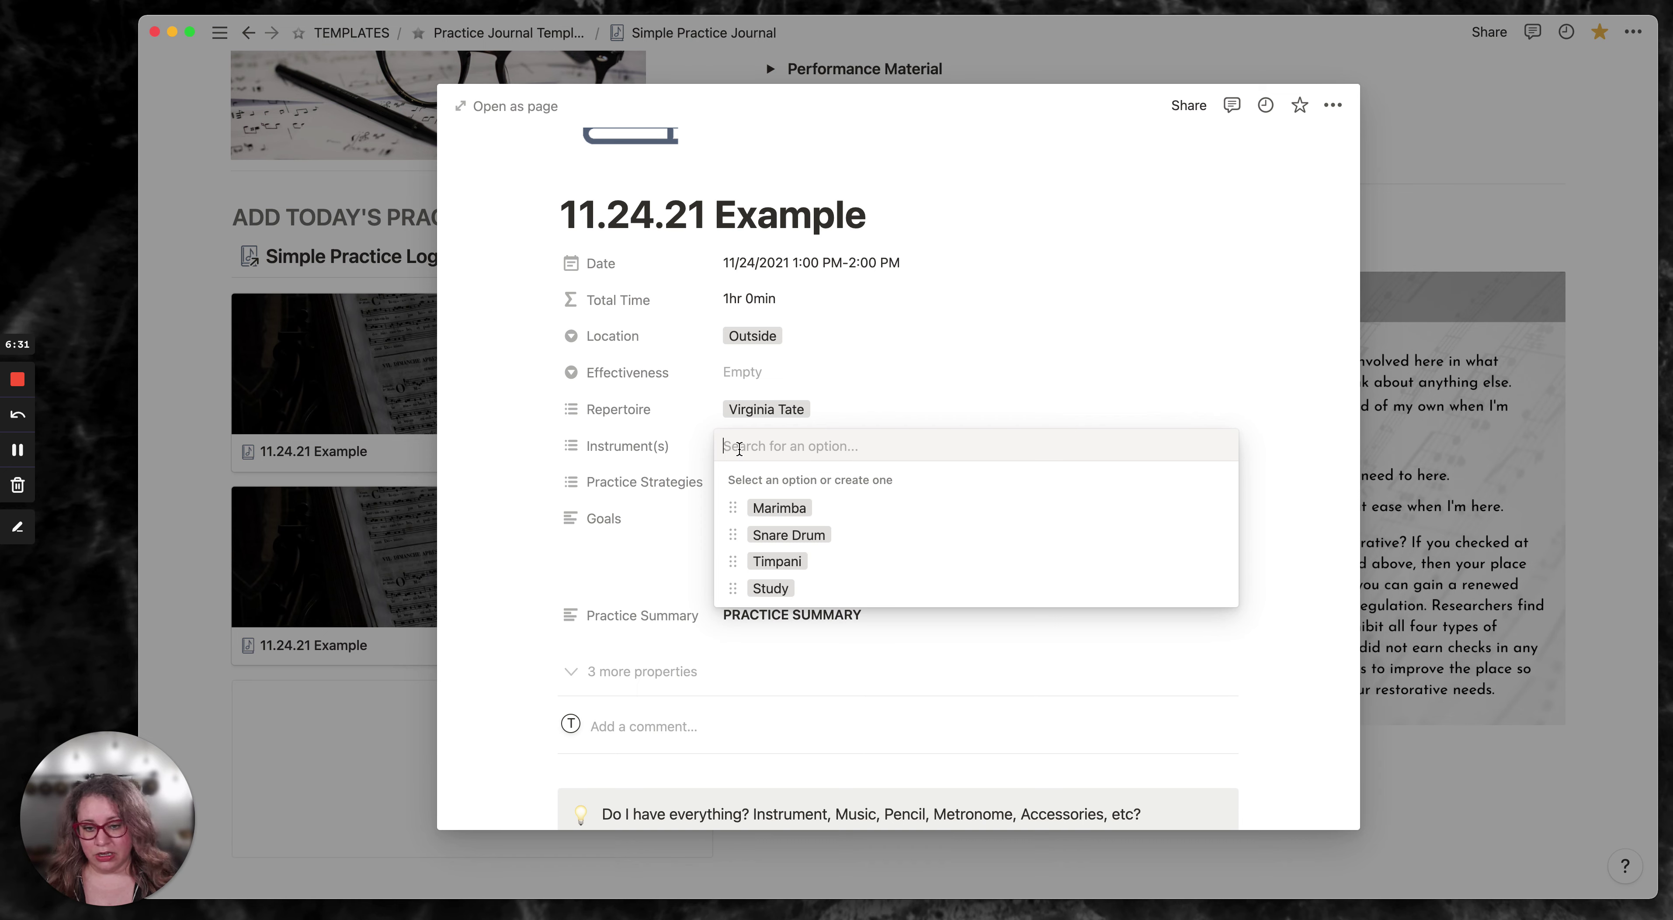
click(807, 506)
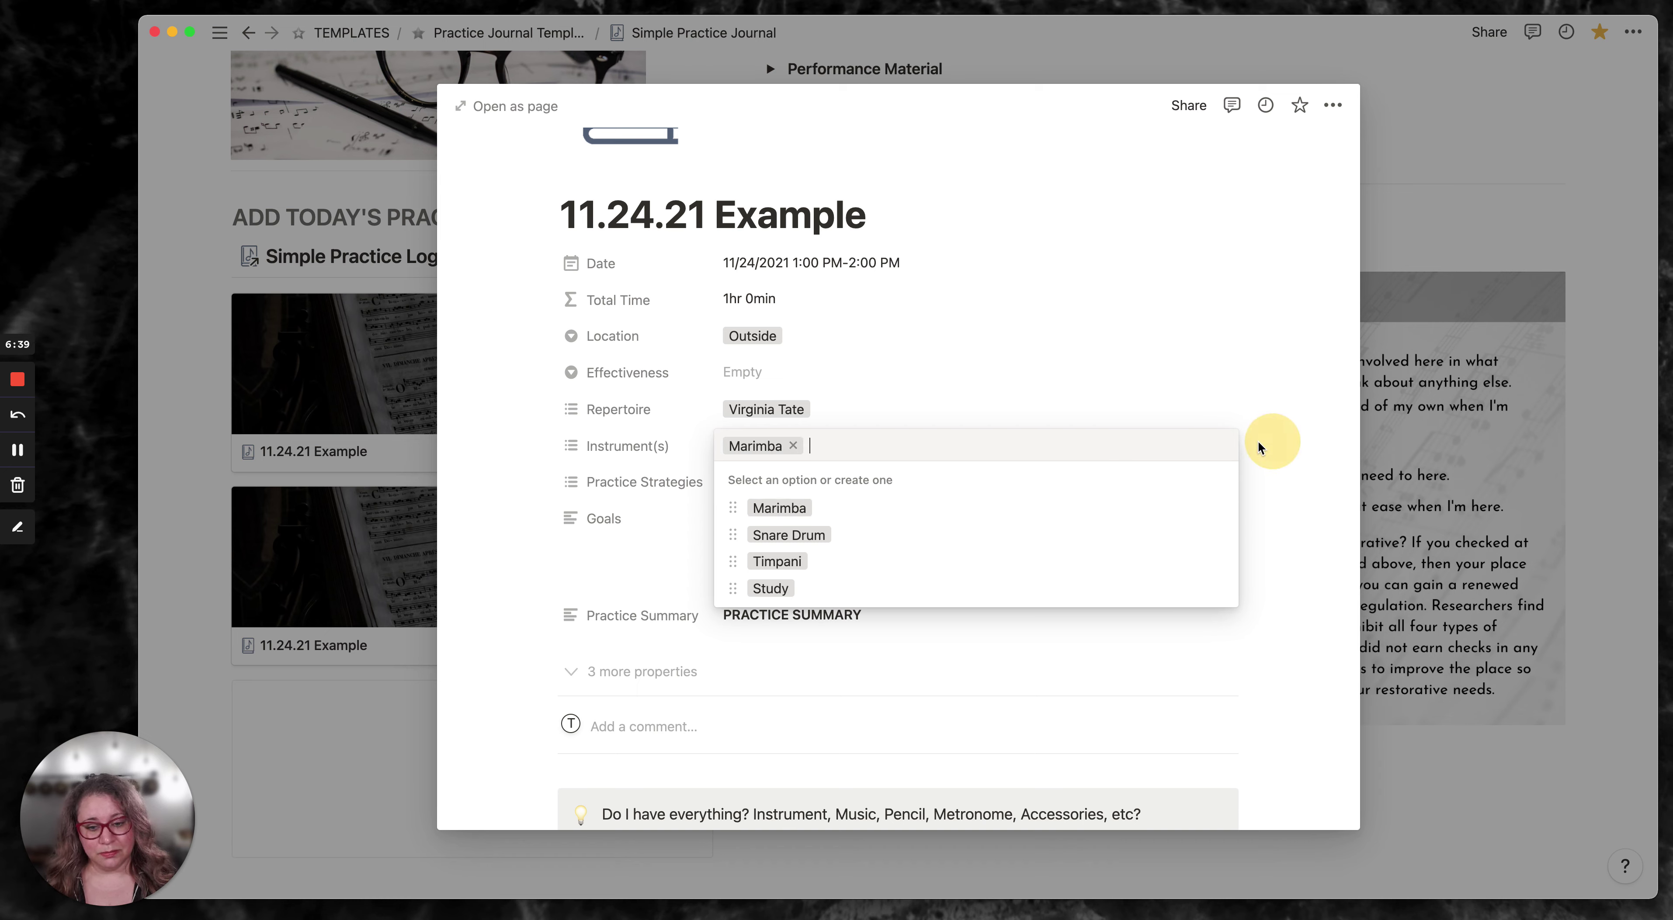
- Add Mock Performance and Whole-Part-Whole as the entry's practice strategies
click(755, 487)
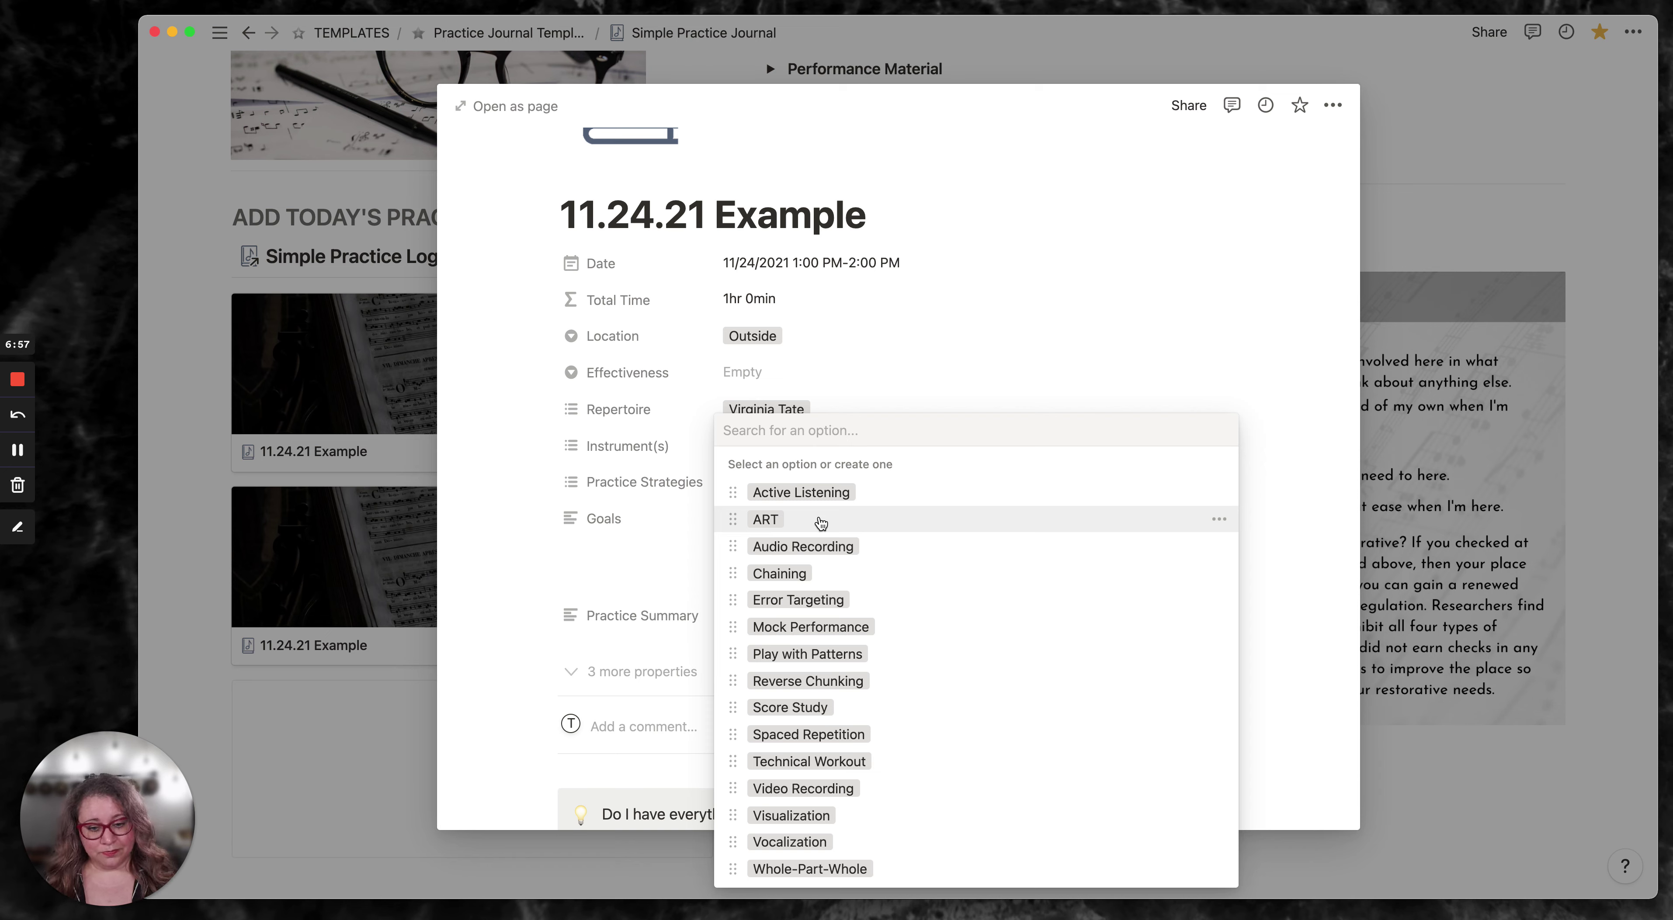
click(870, 633)
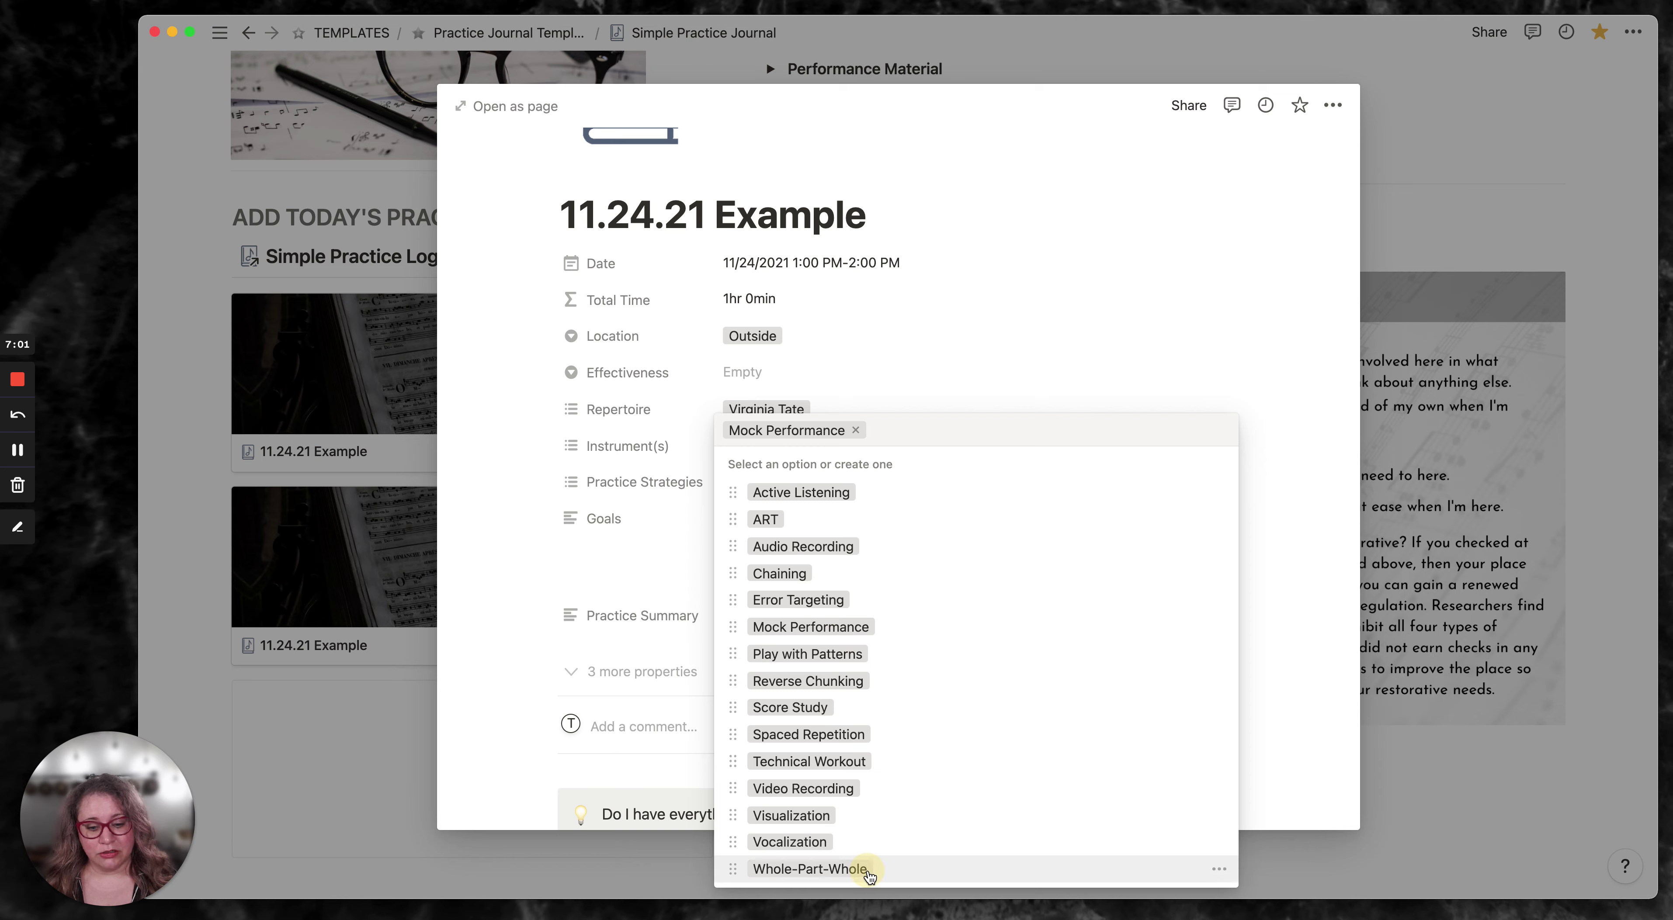
key(Return)
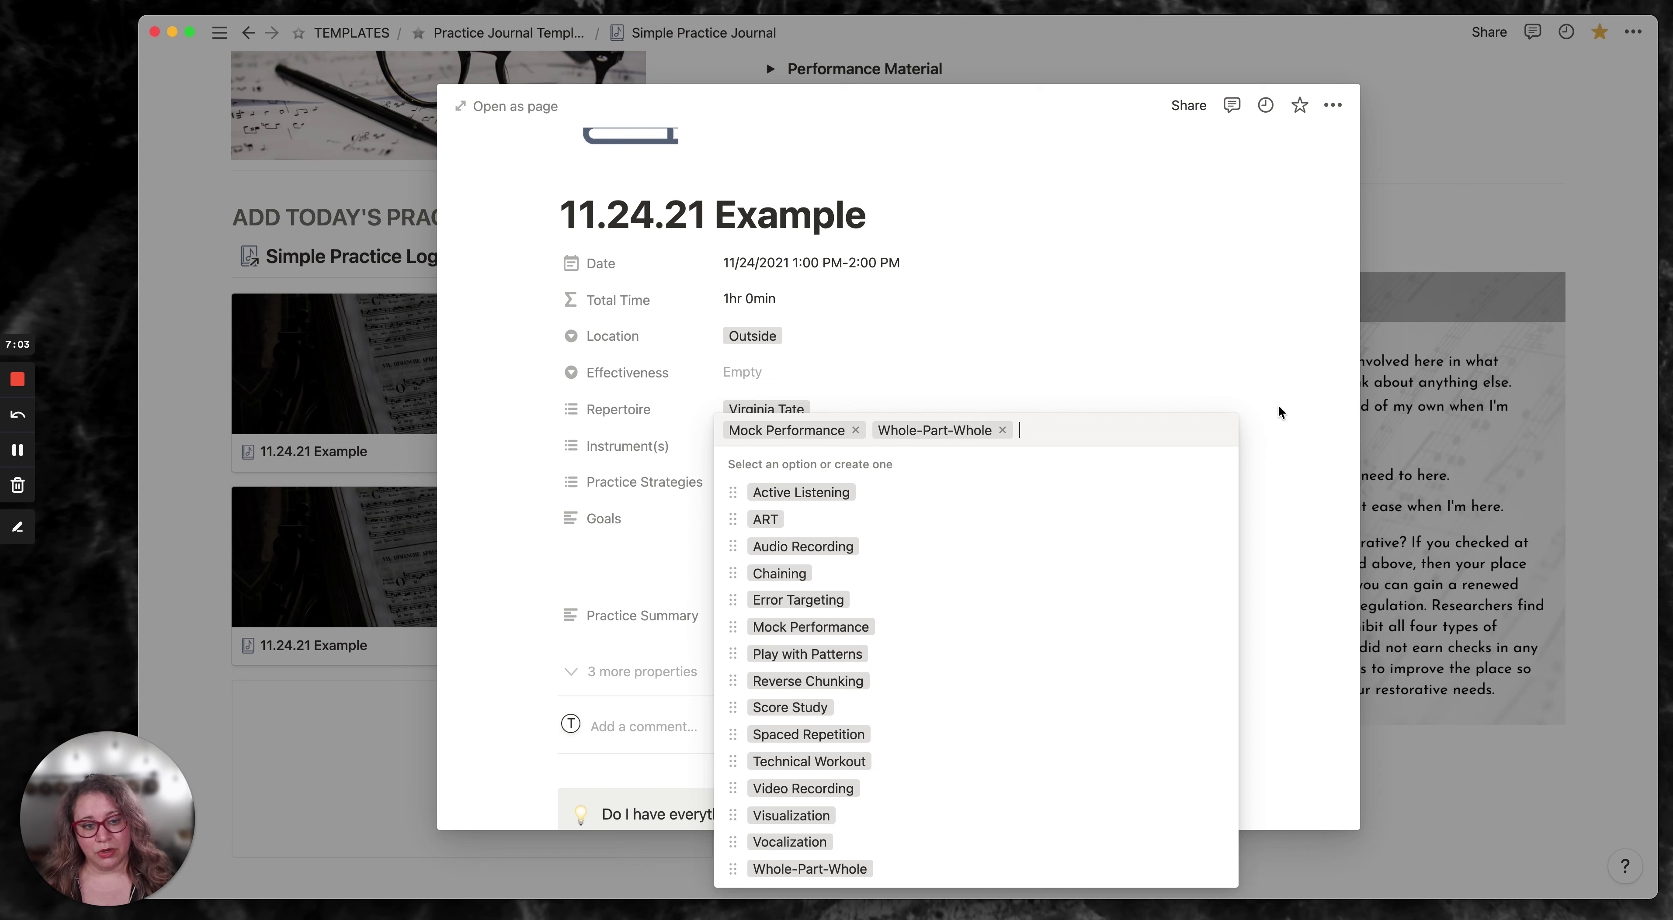
click(1280, 409)
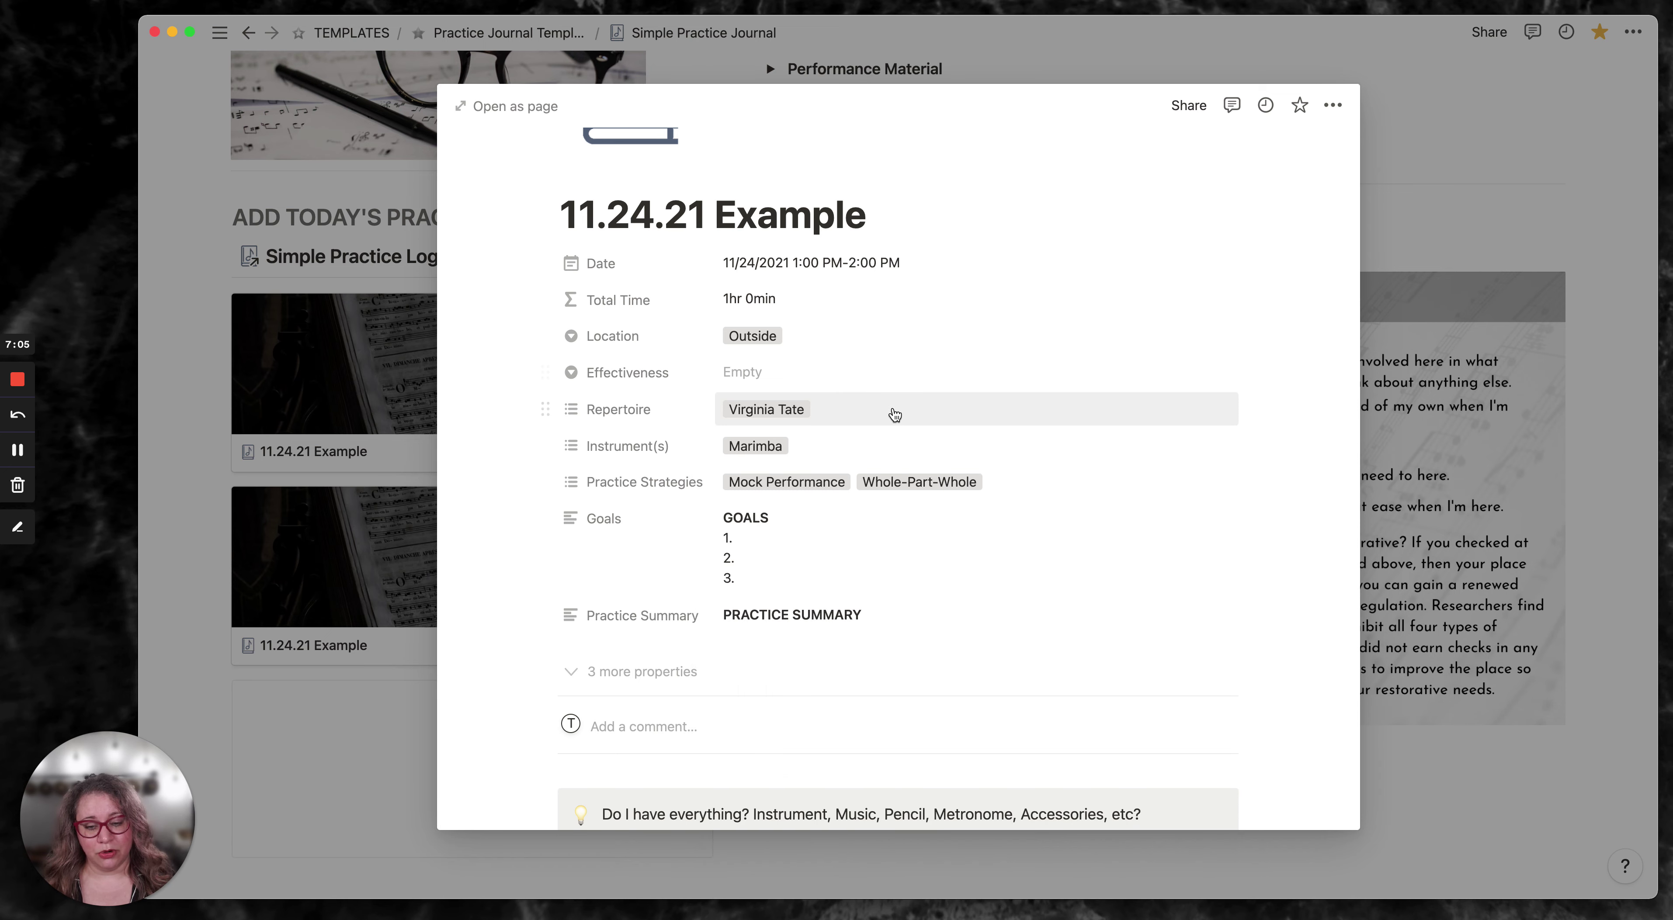
click(751, 542)
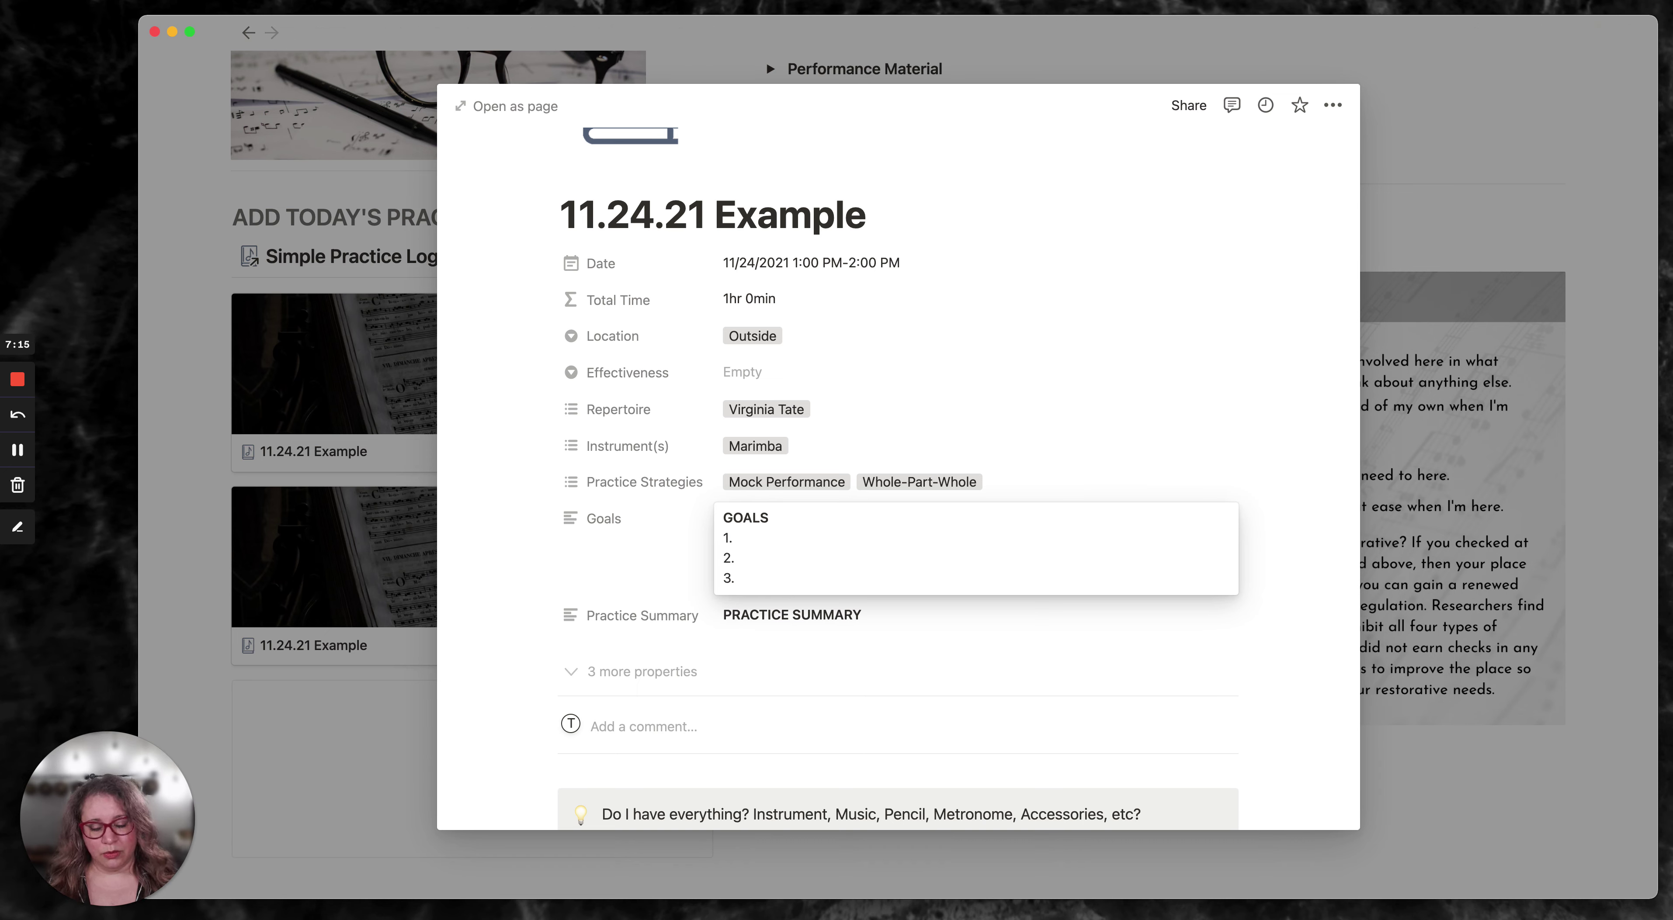
- Fill Goals with 1. Full run through of VT, 2. Scales, 3. Arpeggios
text(Full run through)
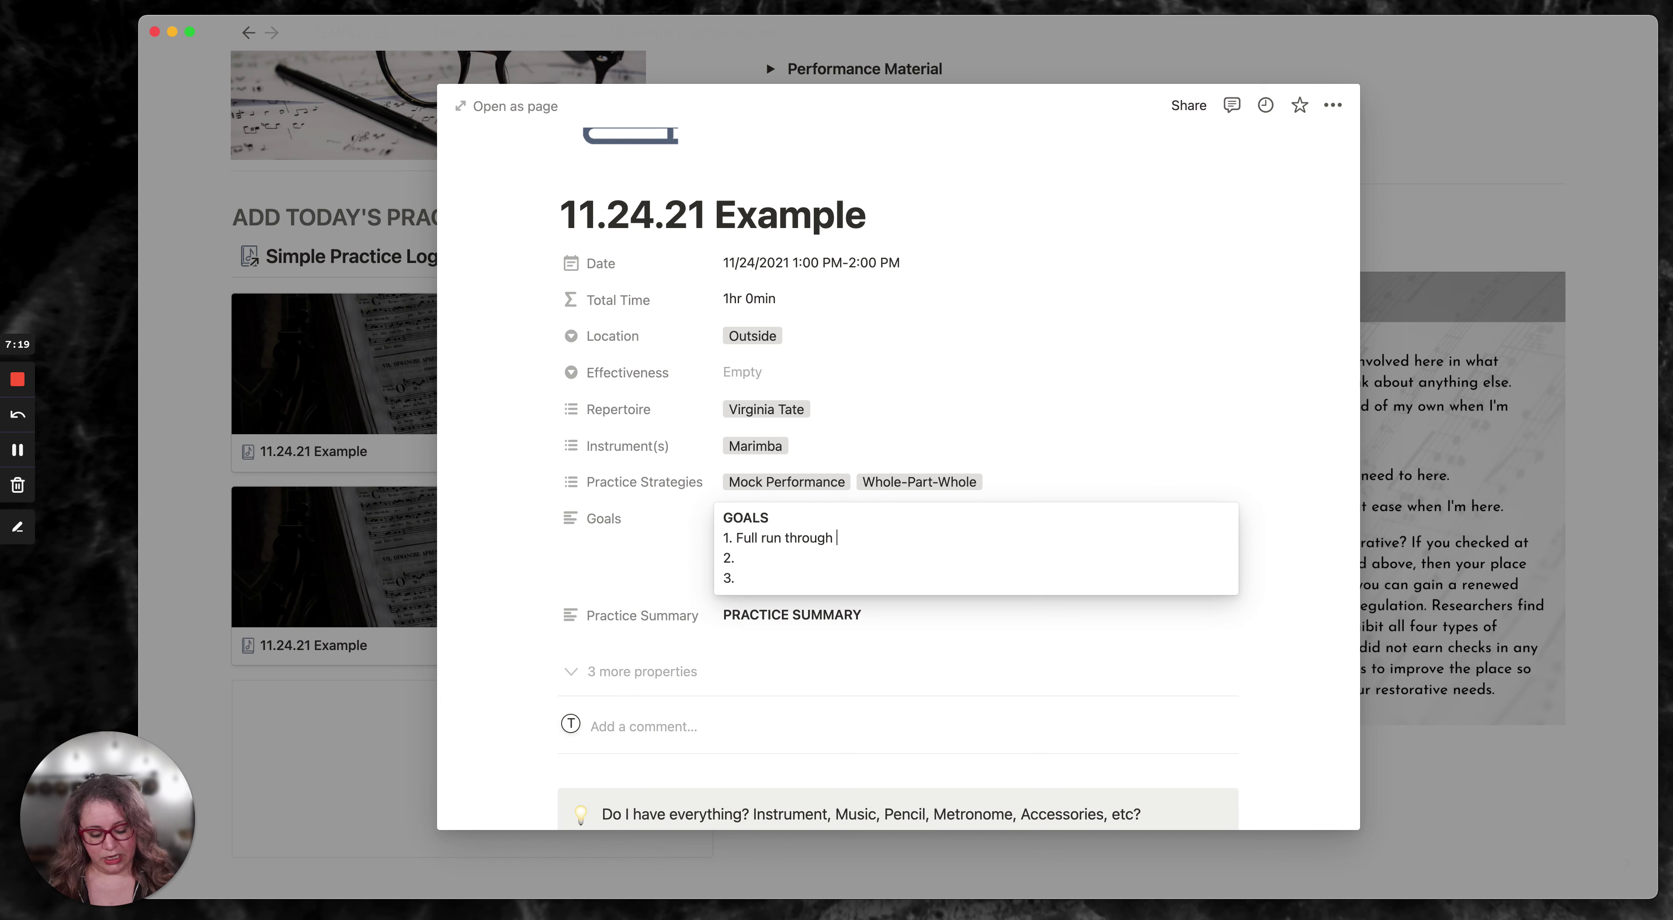
text( of BT)
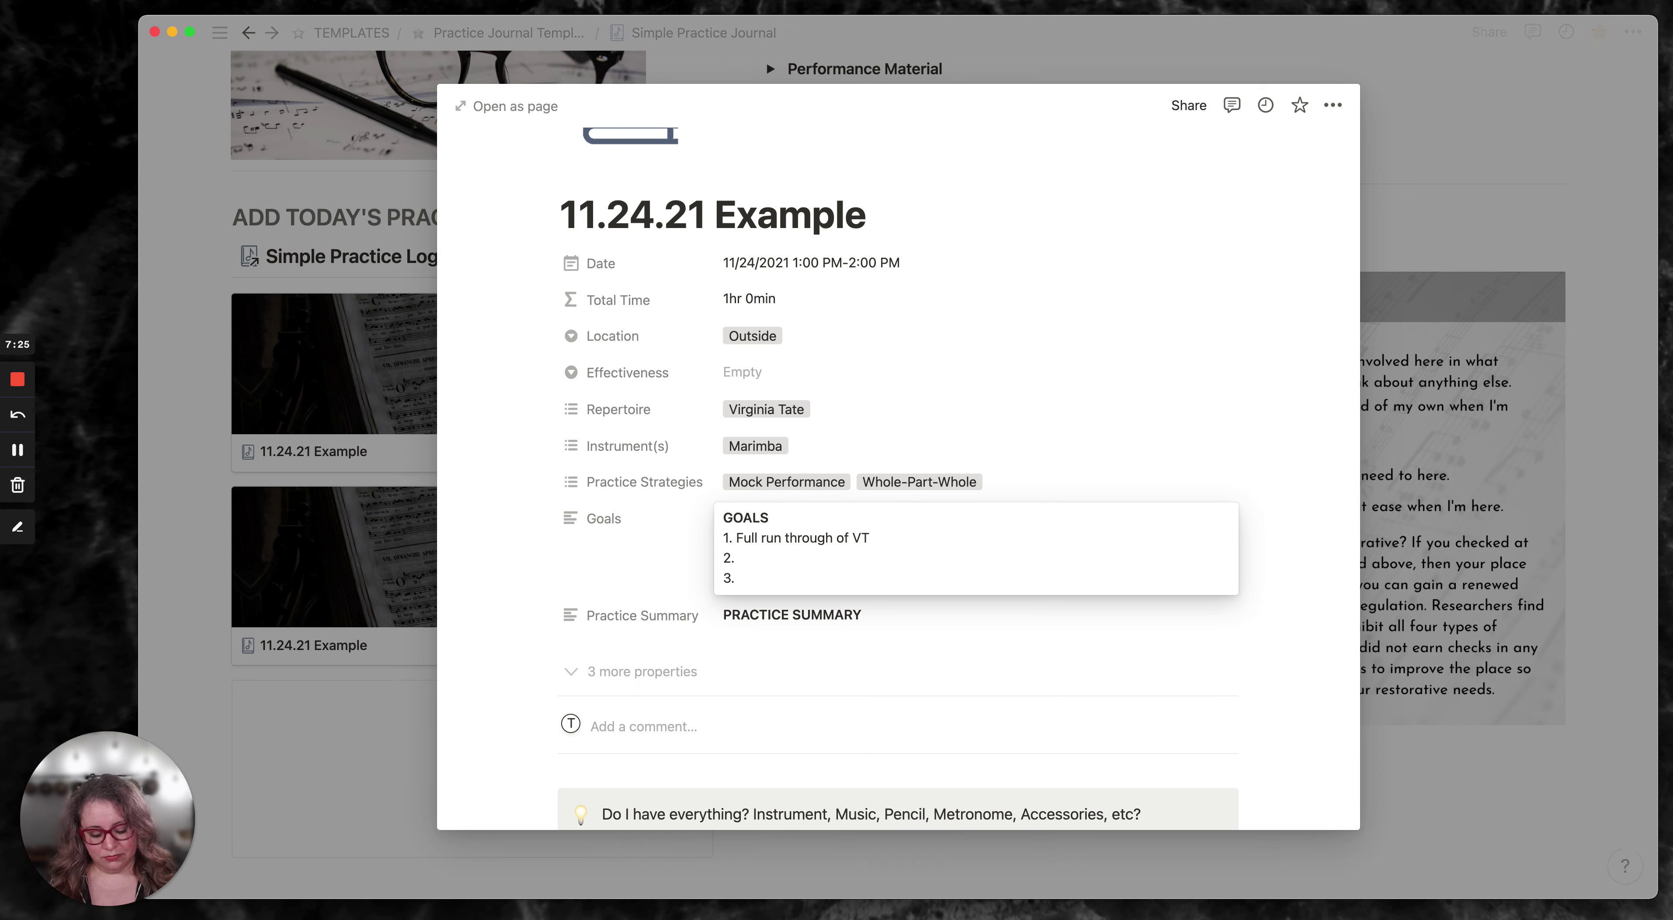
text(Scales 3. )
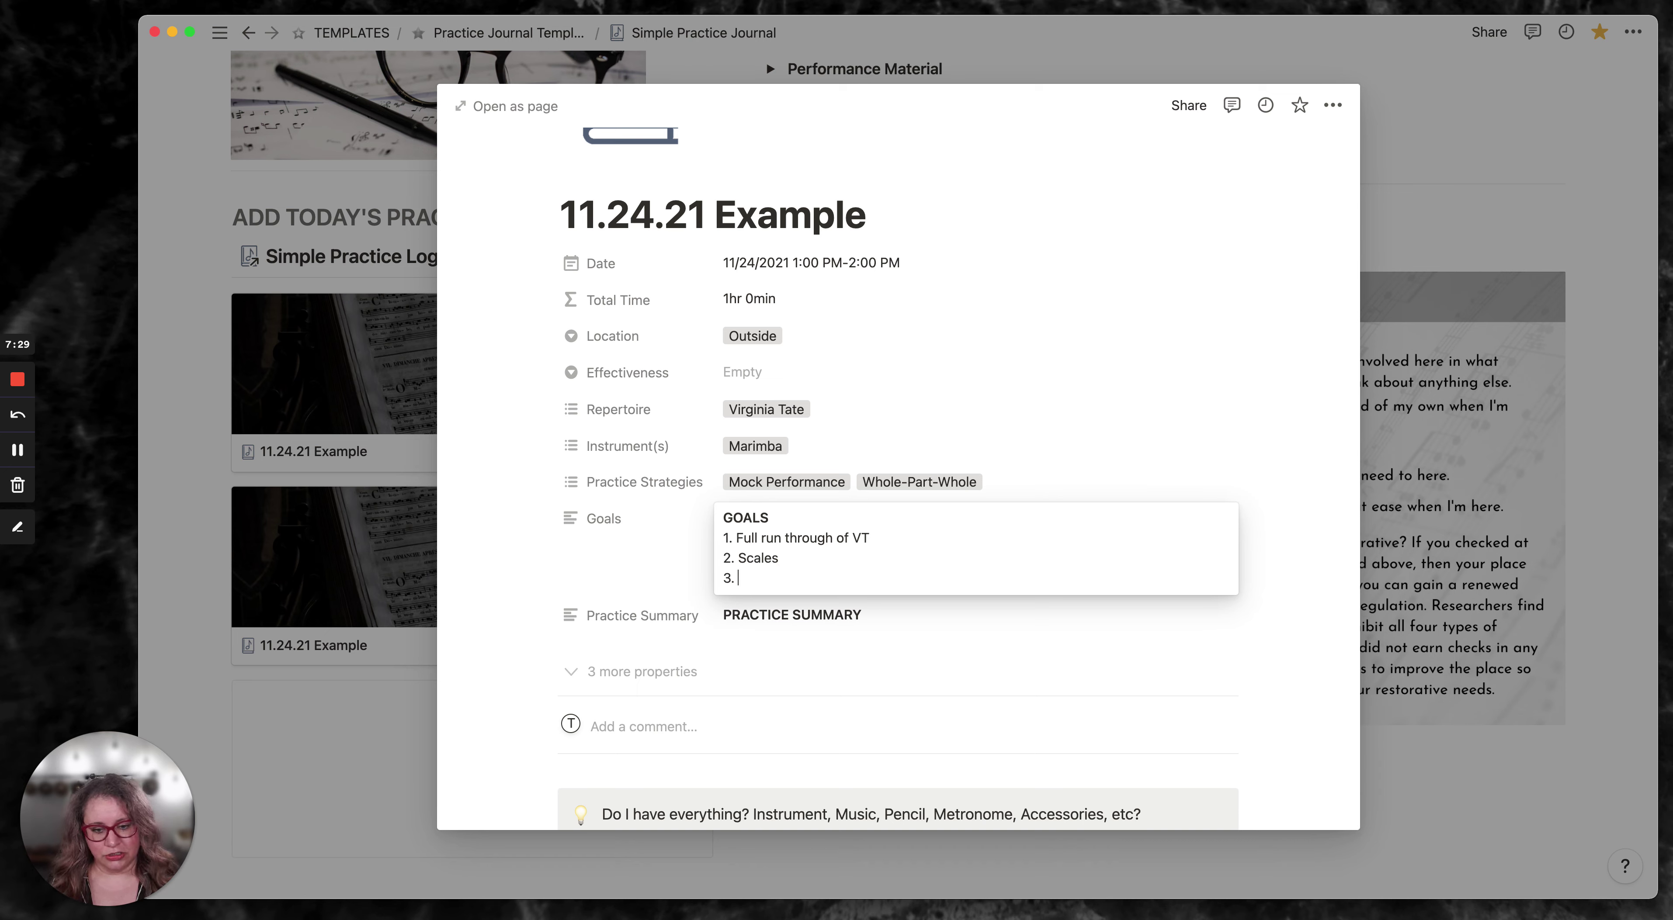
text(Arpeggios)
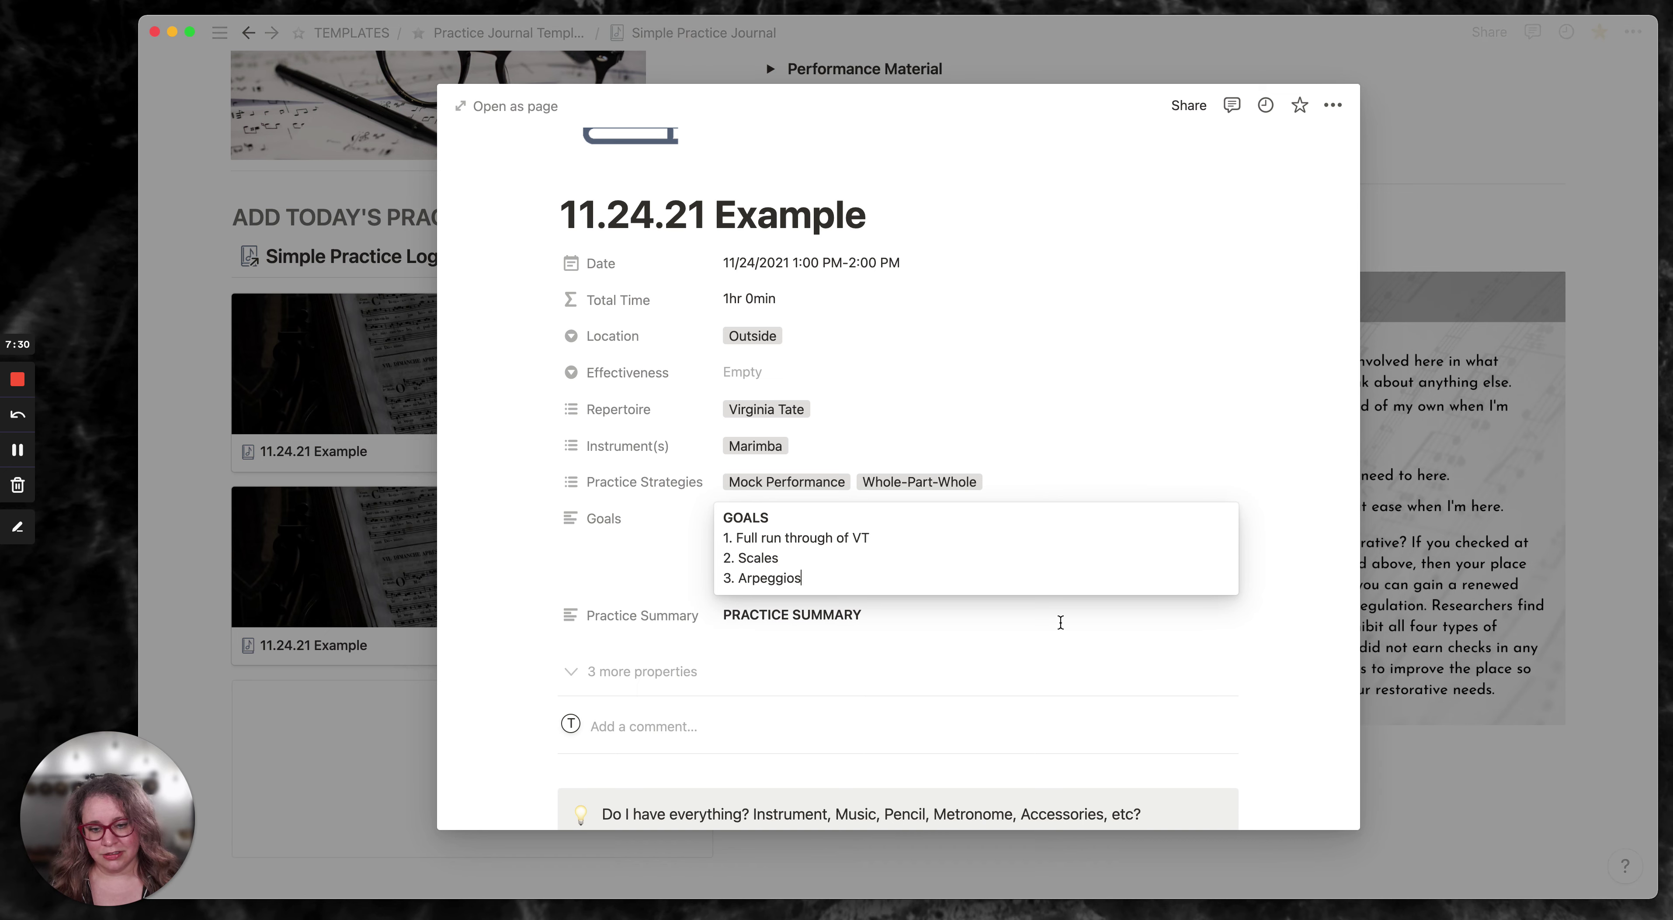
click(811, 631)
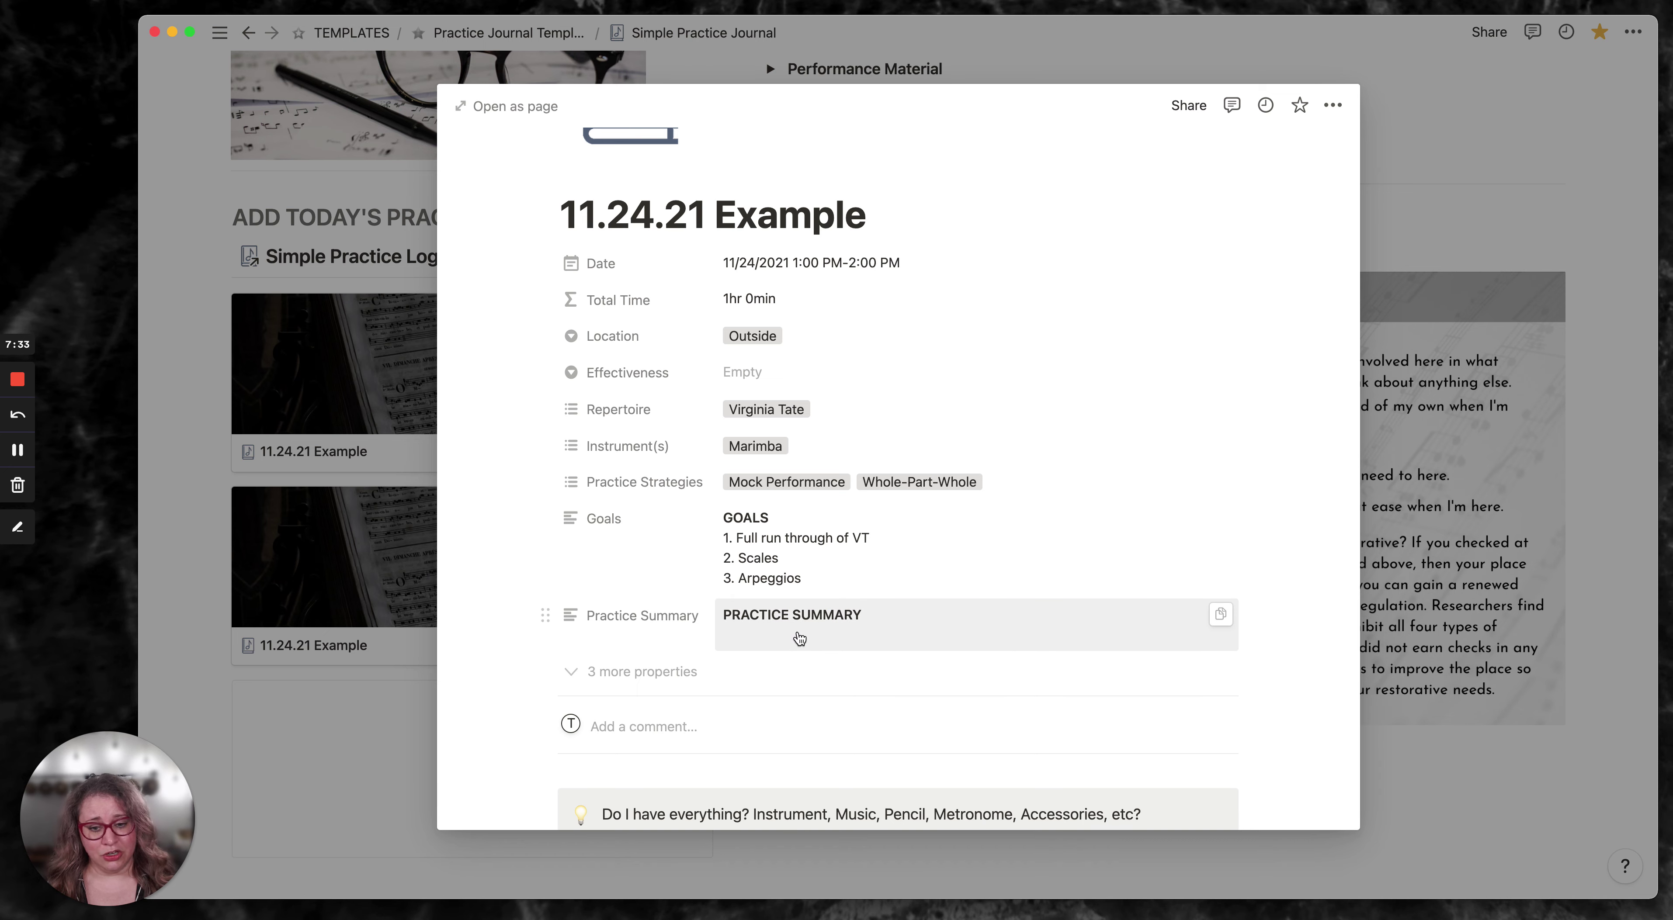
click(805, 638)
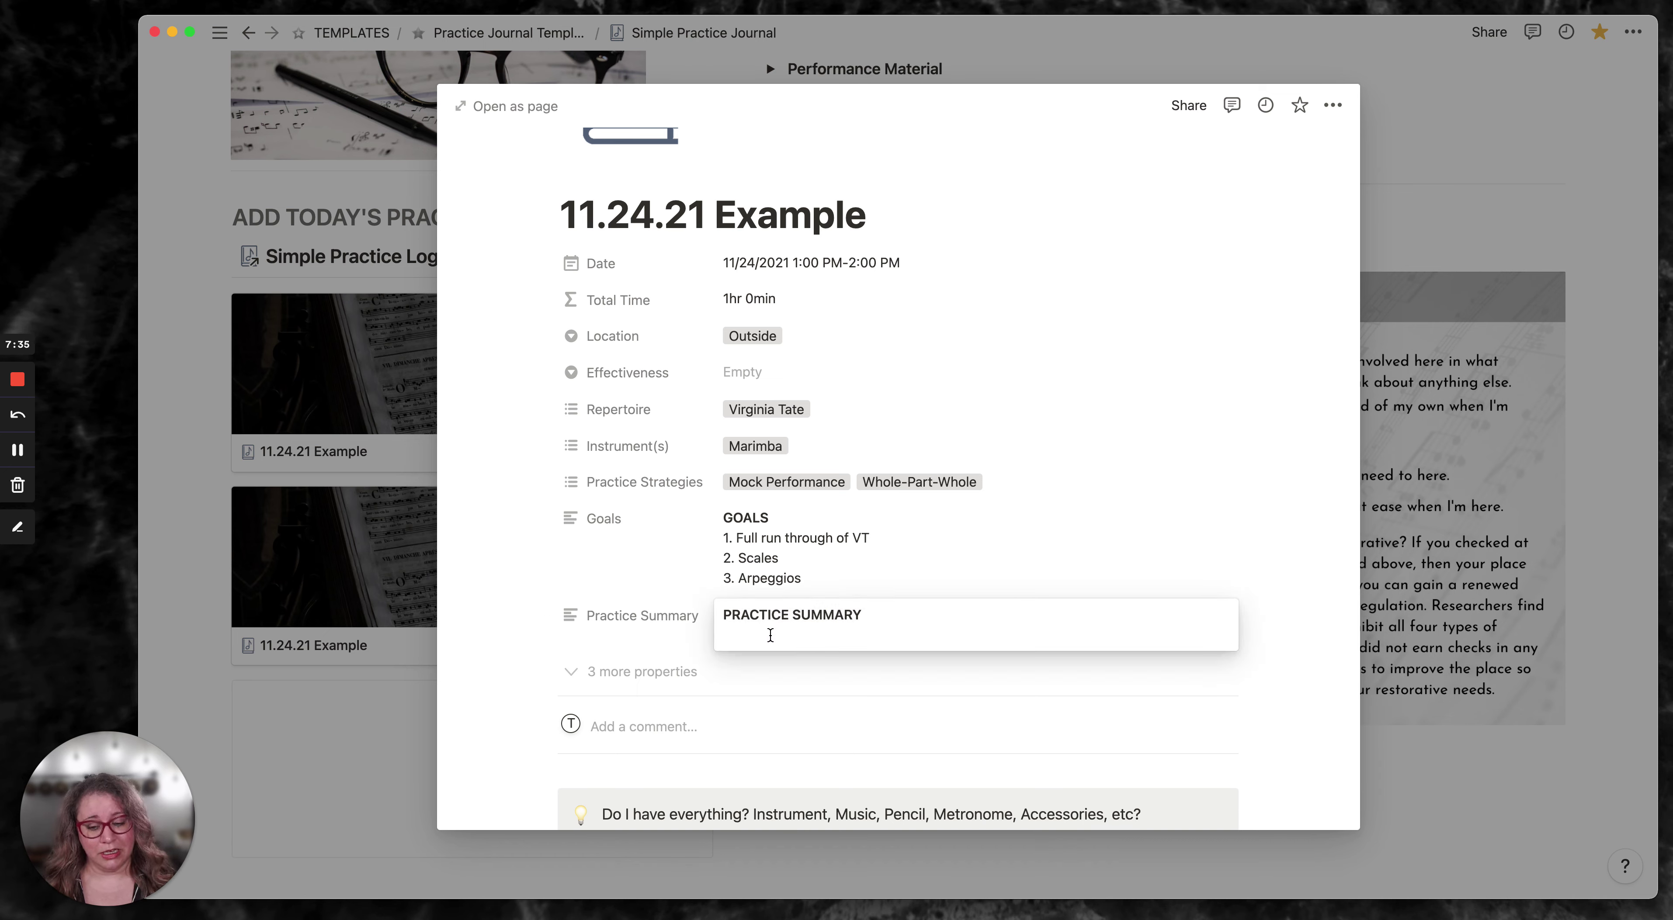
click(1260, 589)
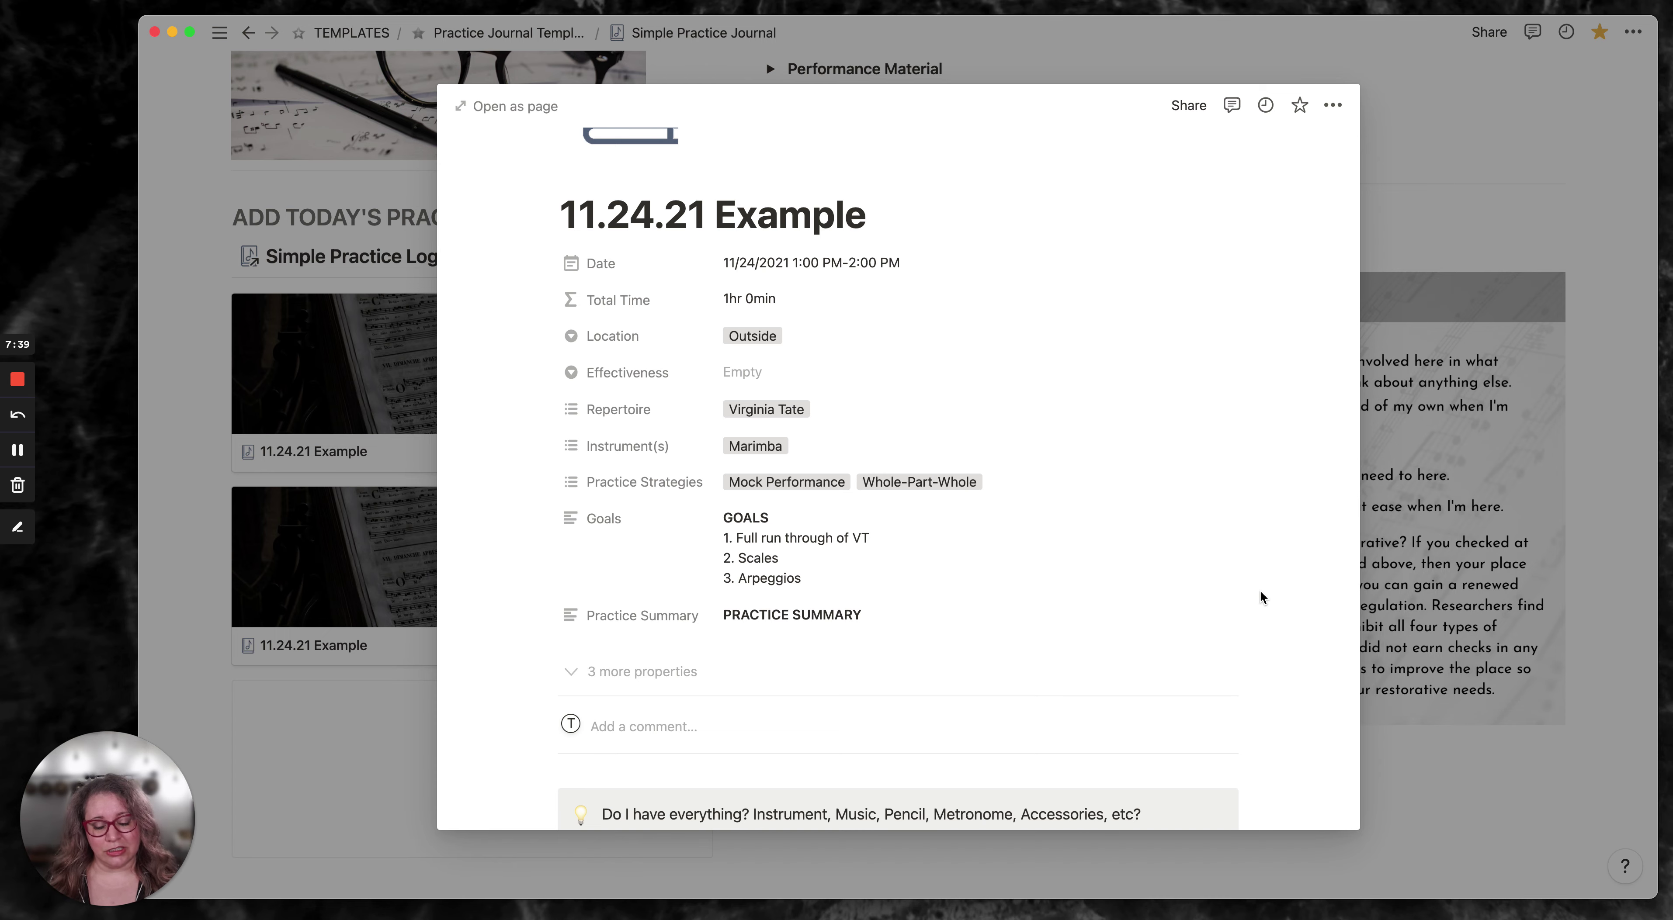
scroll(1237, 571, down, 10)
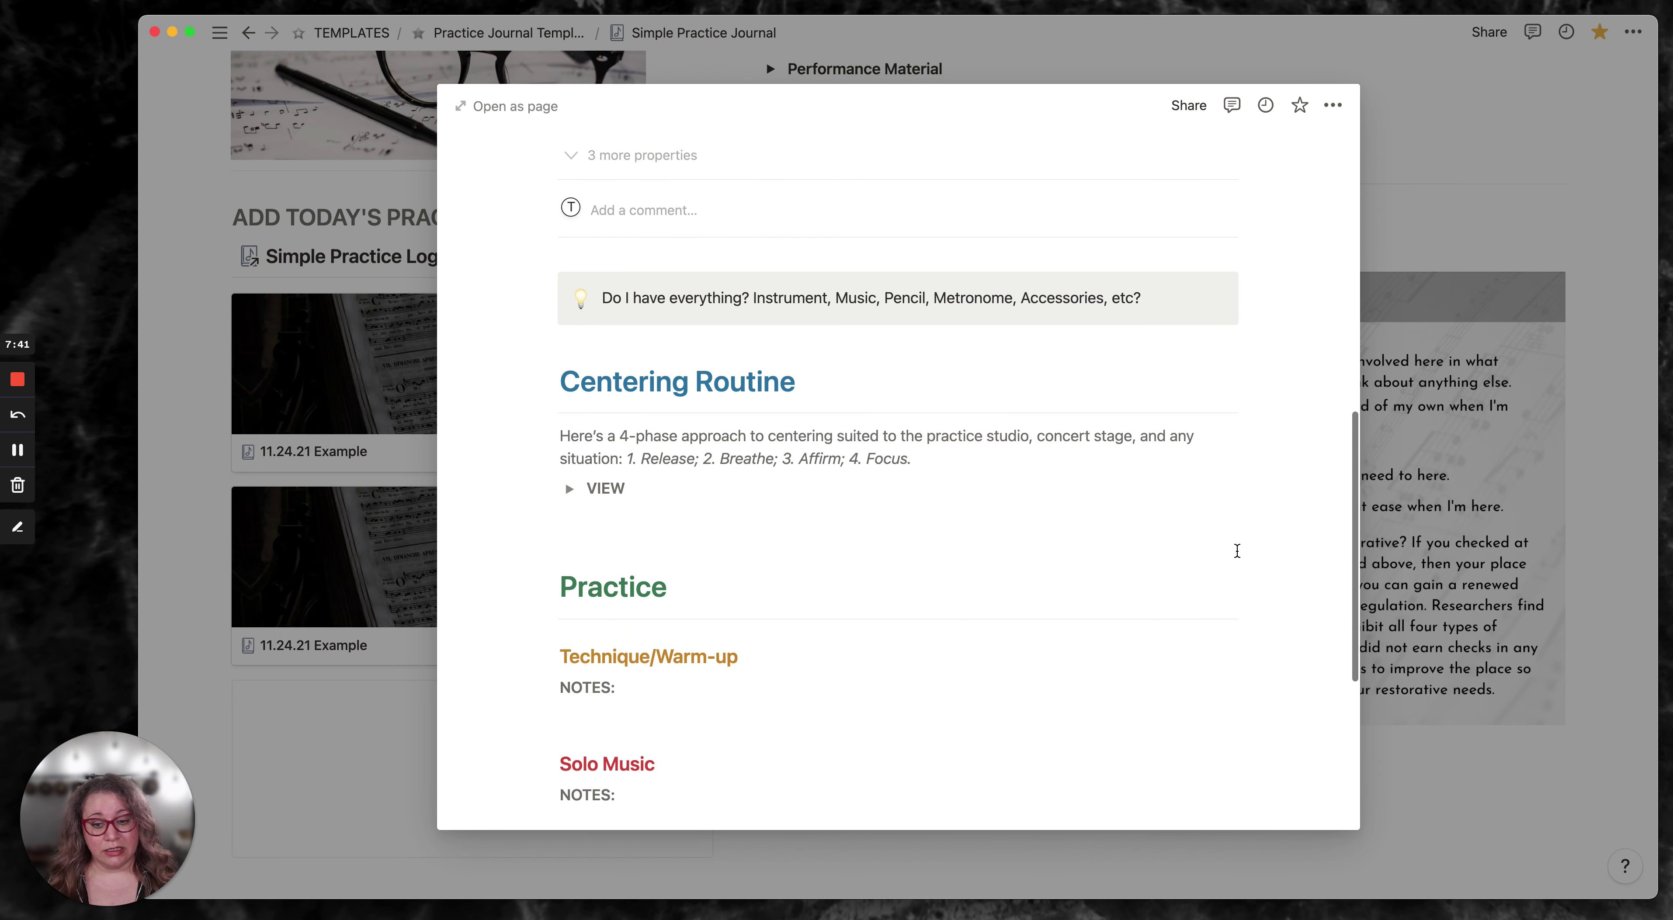
scroll(1226, 524, down, 1)
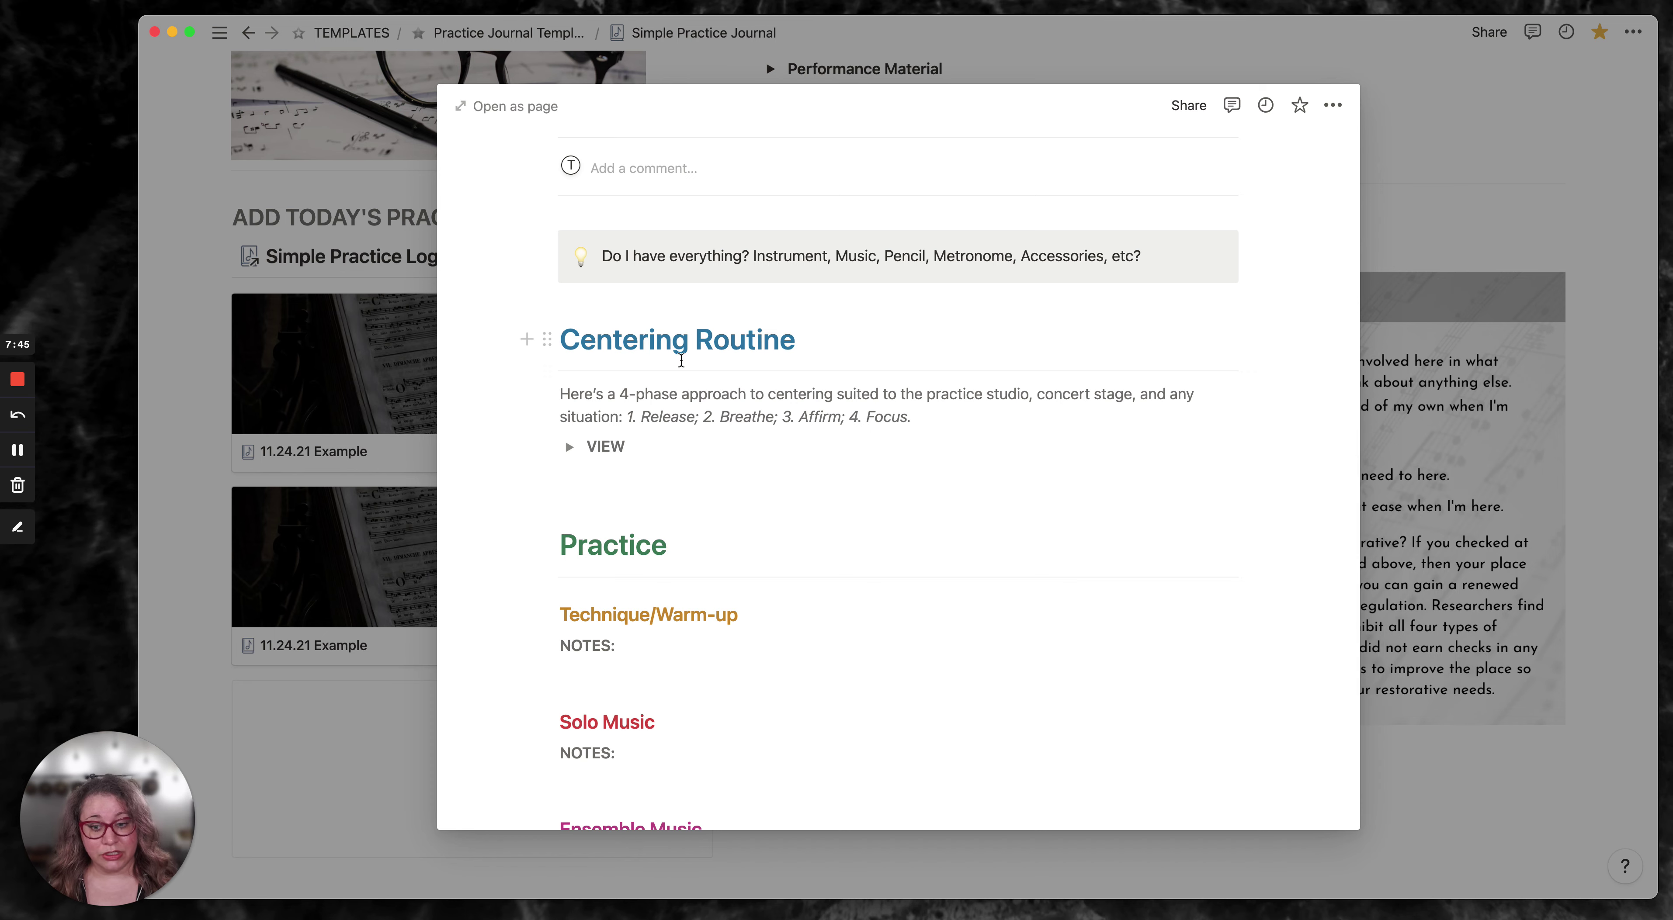
scroll(883, 470, down, 2)
scroll(883, 471, down, 4)
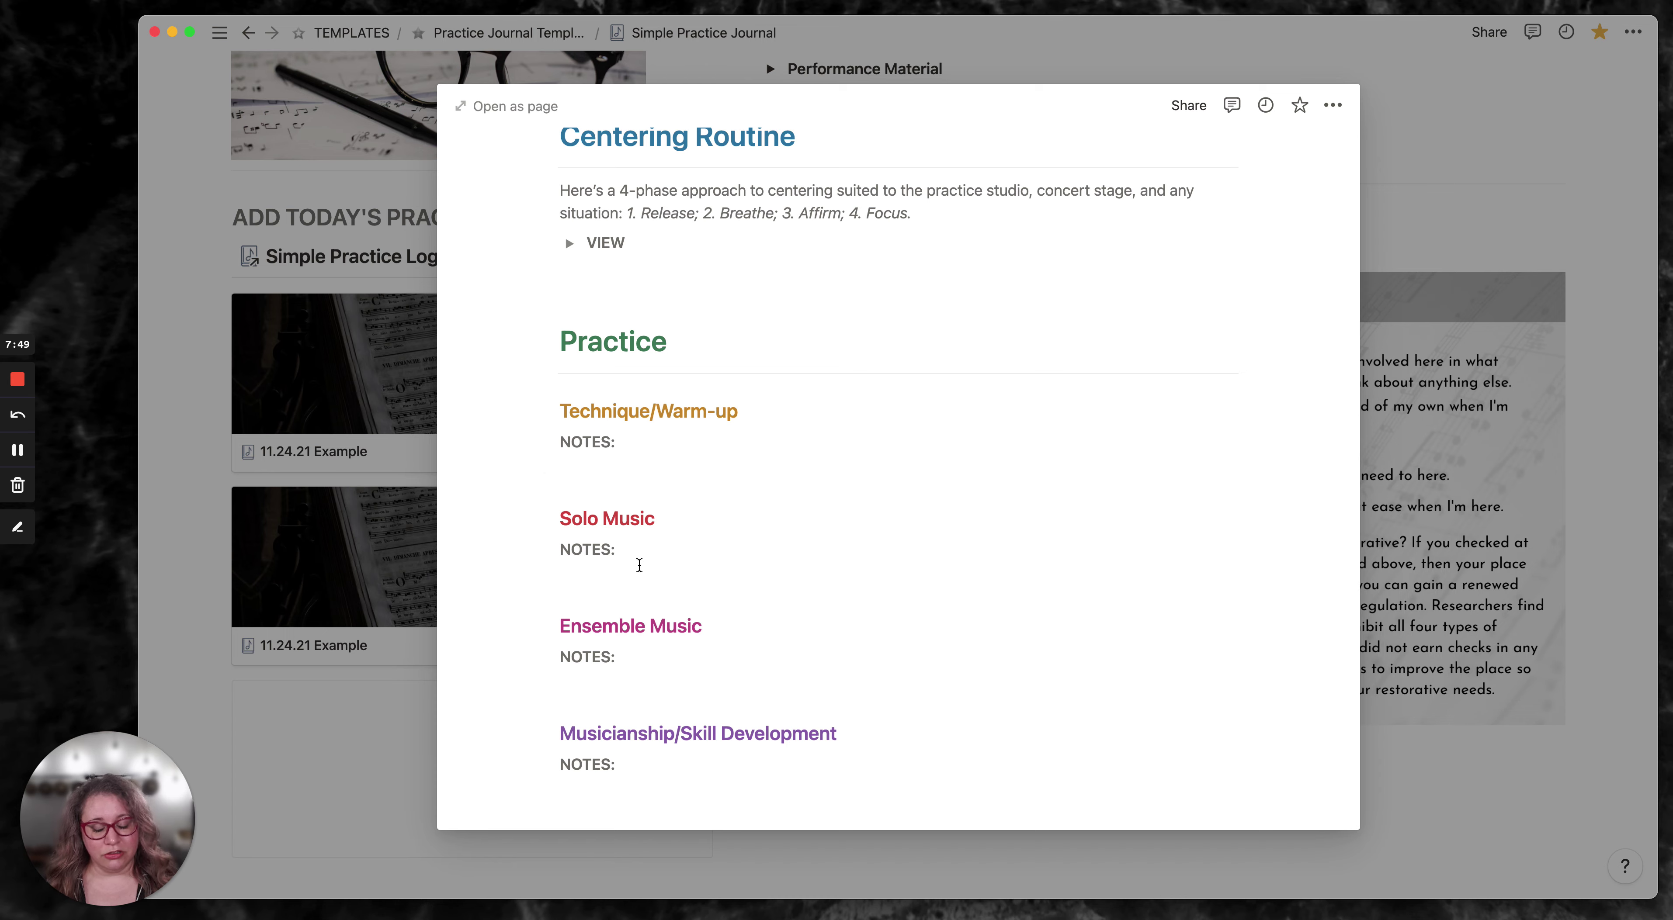
- Enter 'Quick summary' as the practice summary and remove its bold formatting
scroll(639, 566, down, 4)
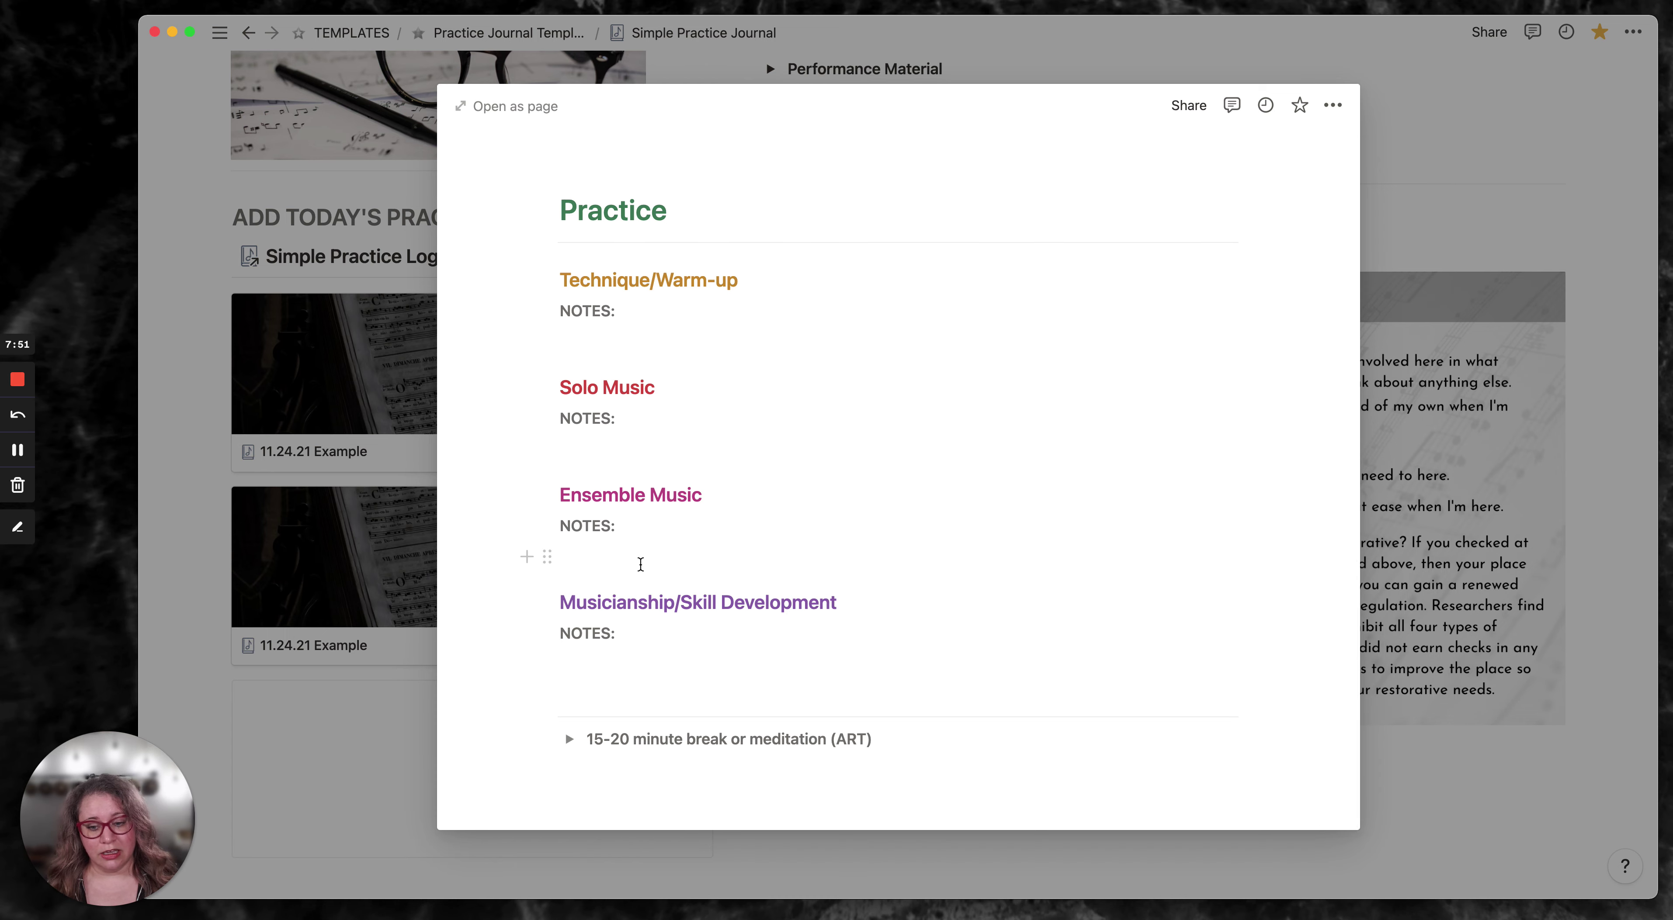
scroll(643, 558, up, 15)
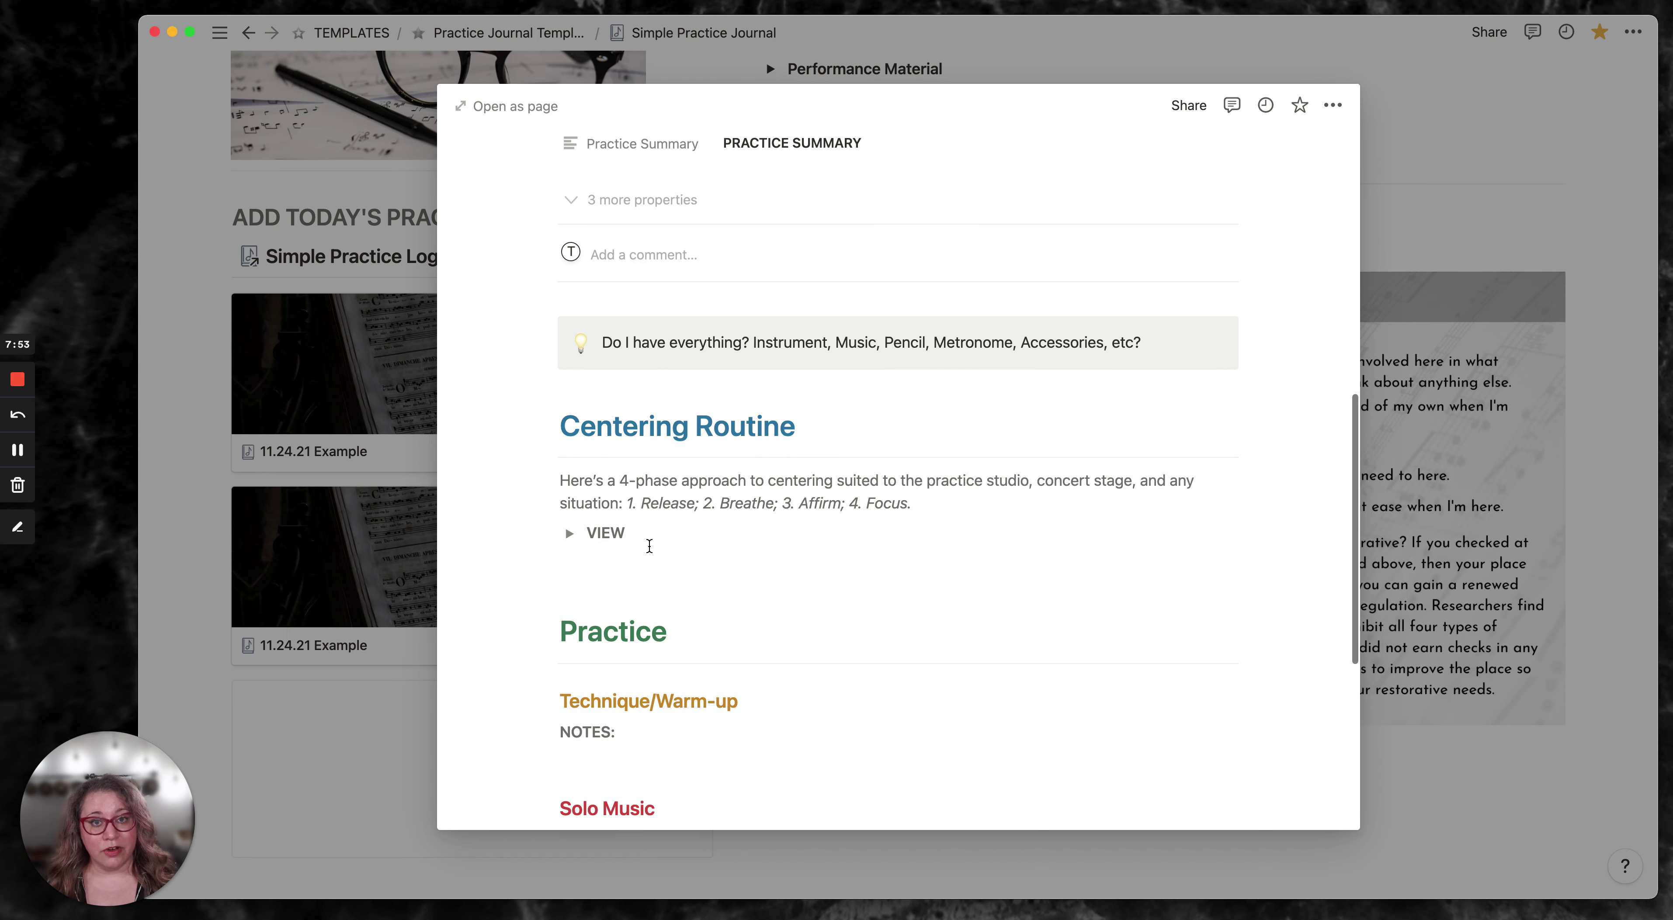
scroll(650, 545, up, 5)
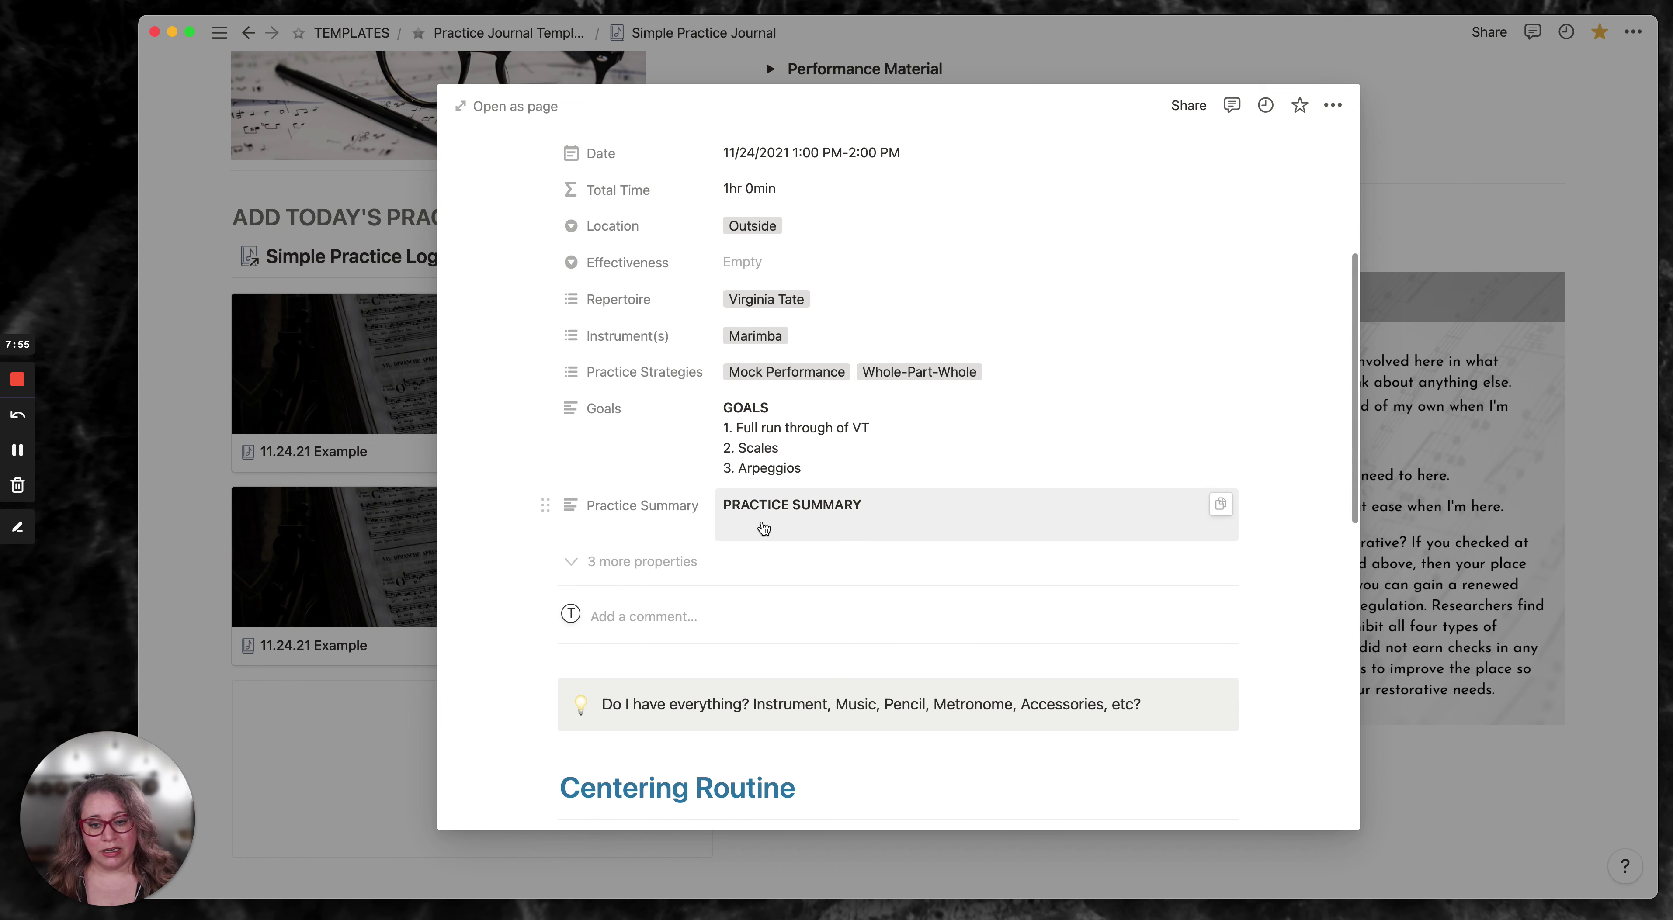
click(762, 526)
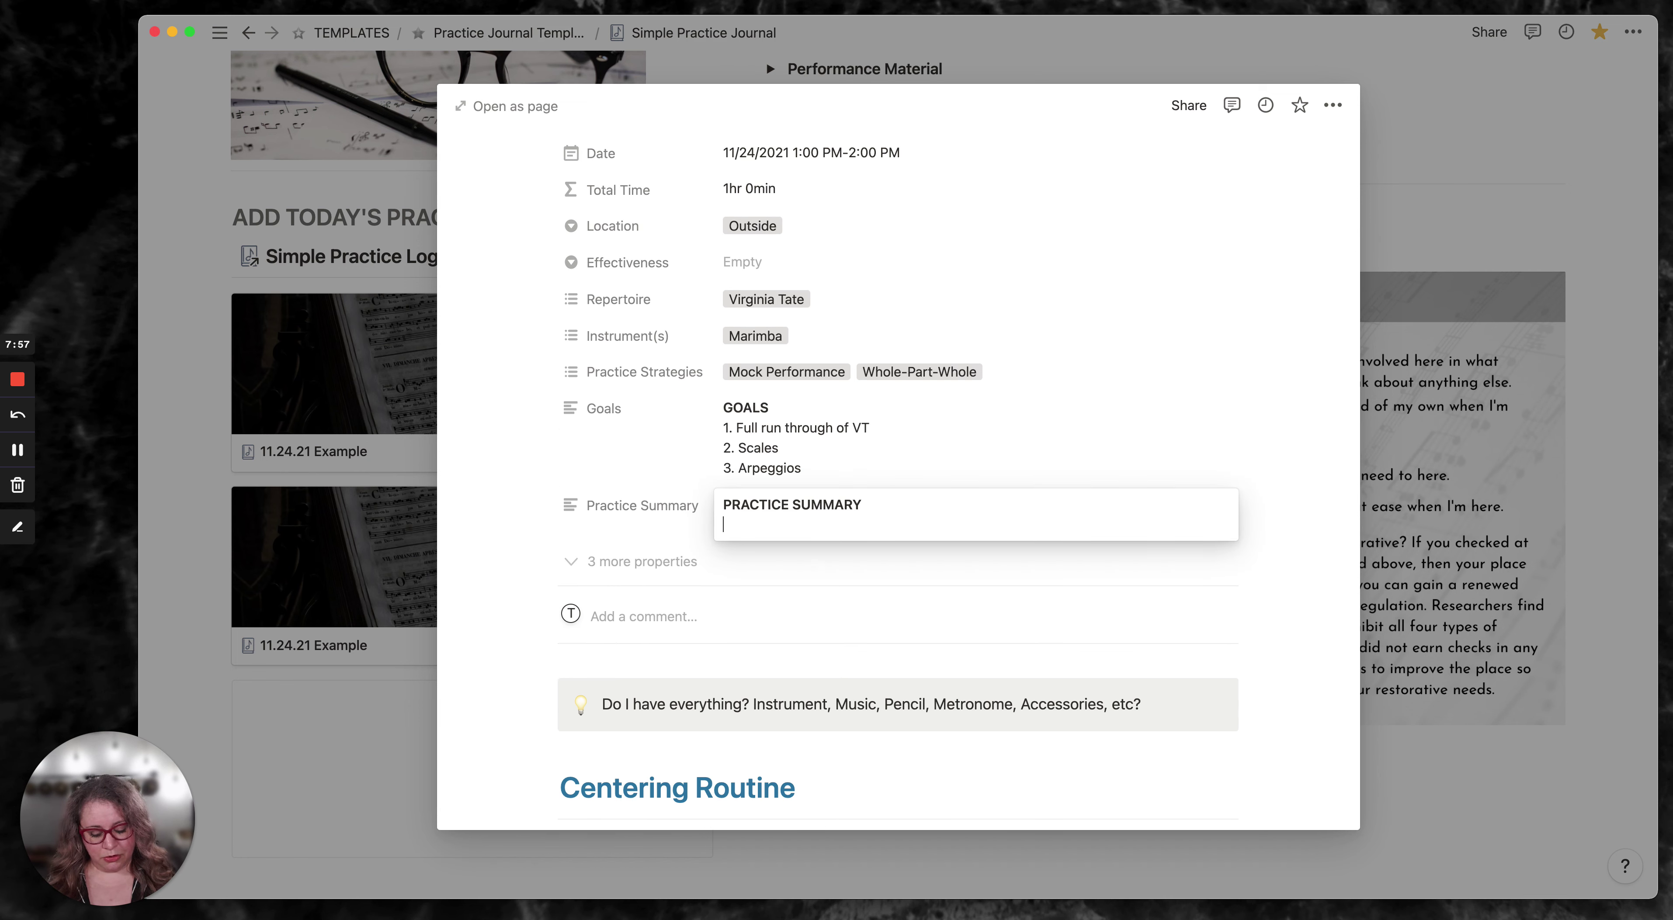
text(Quick summary)
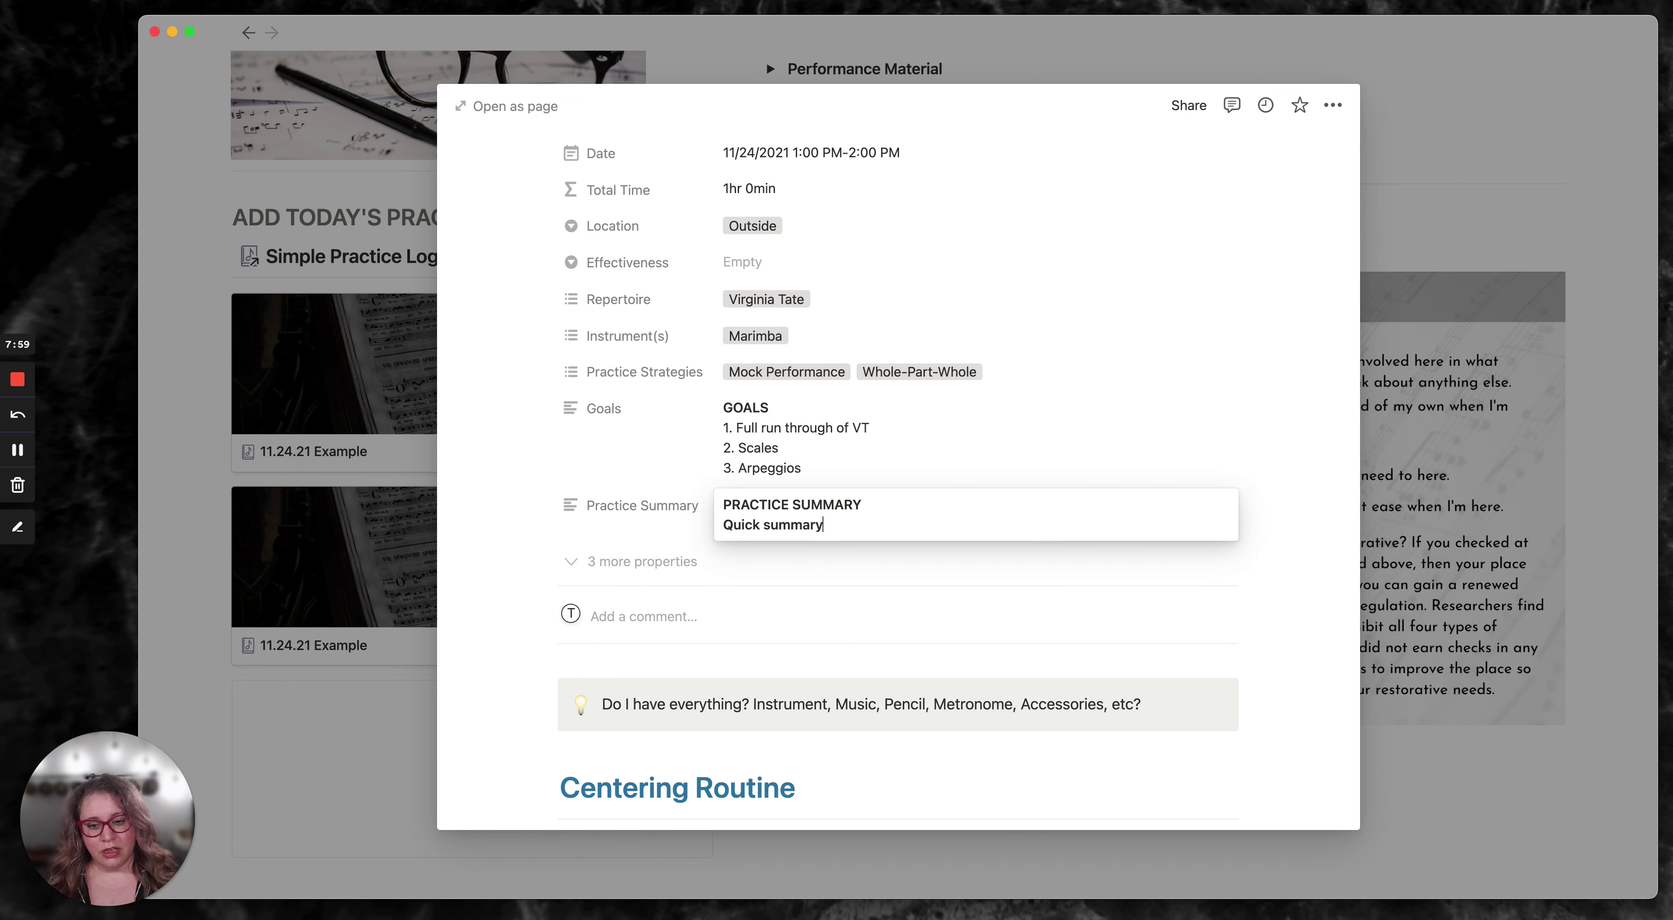
triple_click(803, 525)
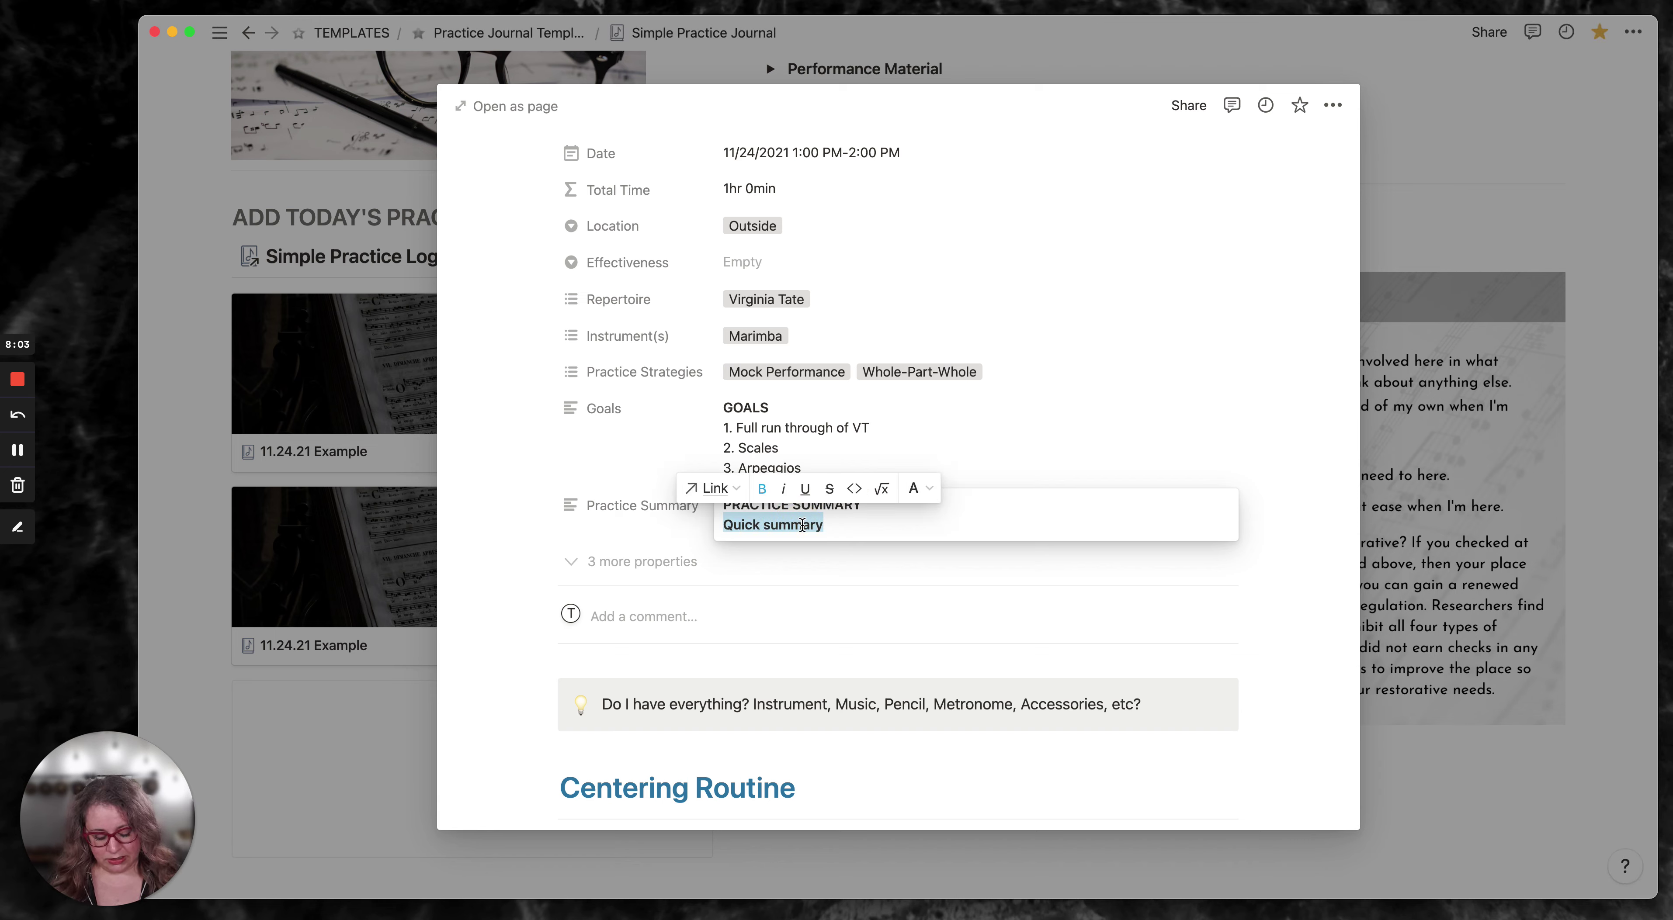
click(762, 488)
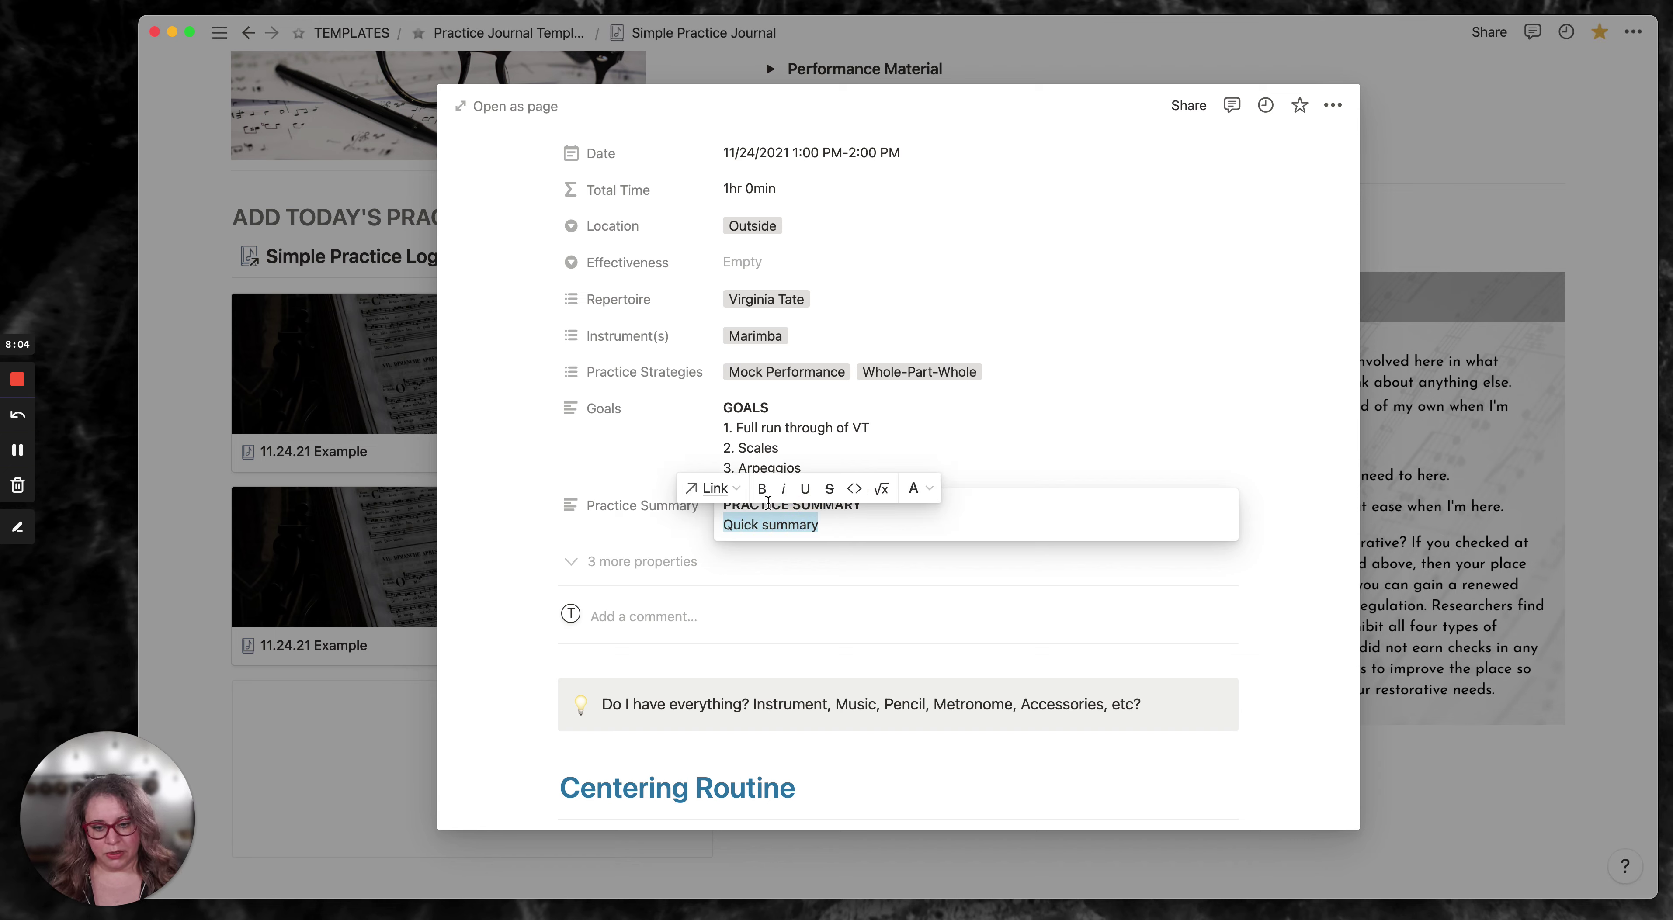
click(998, 458)
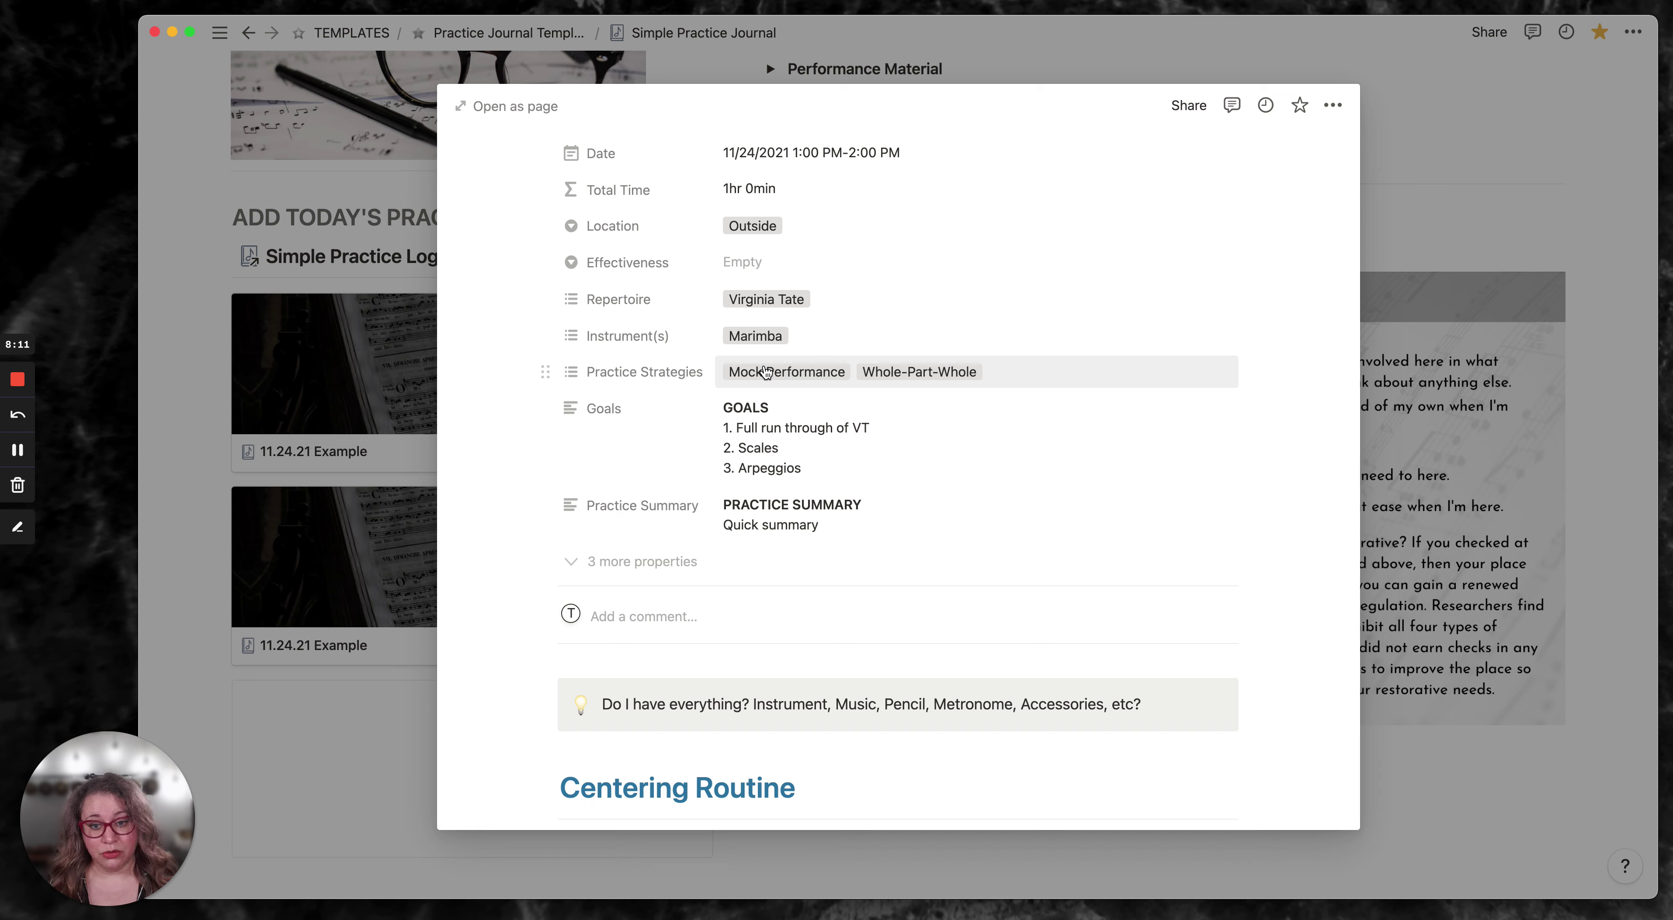
- Rate Effectiveness five stars and show the 3 hidden properties: Files, URL and Weekday
click(781, 259)
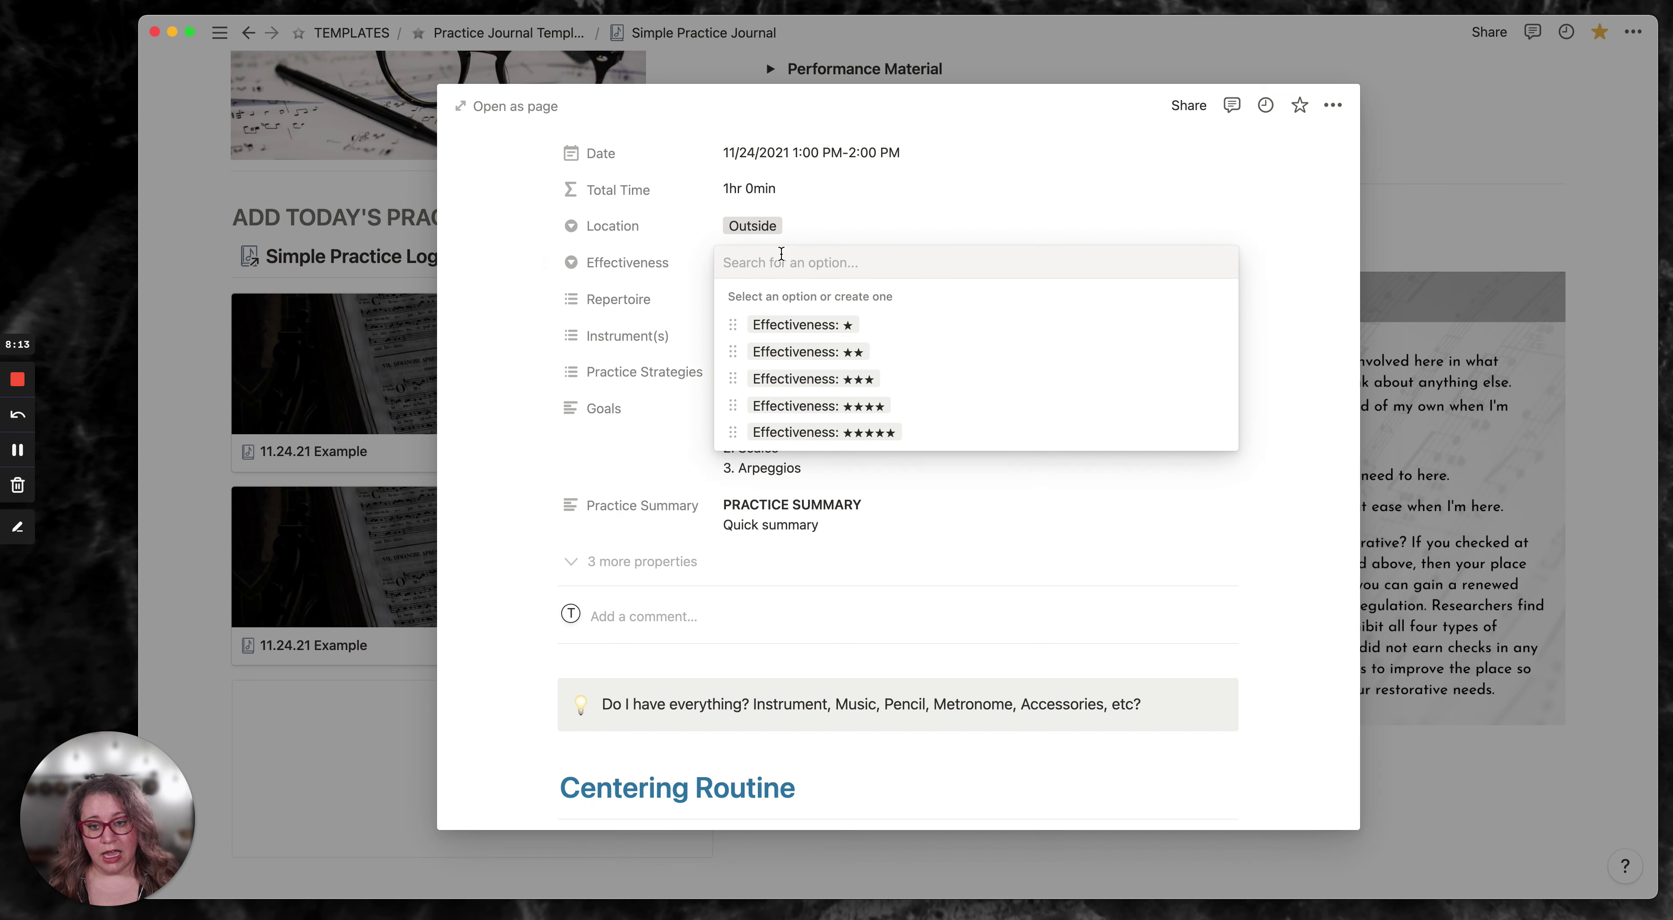
click(937, 433)
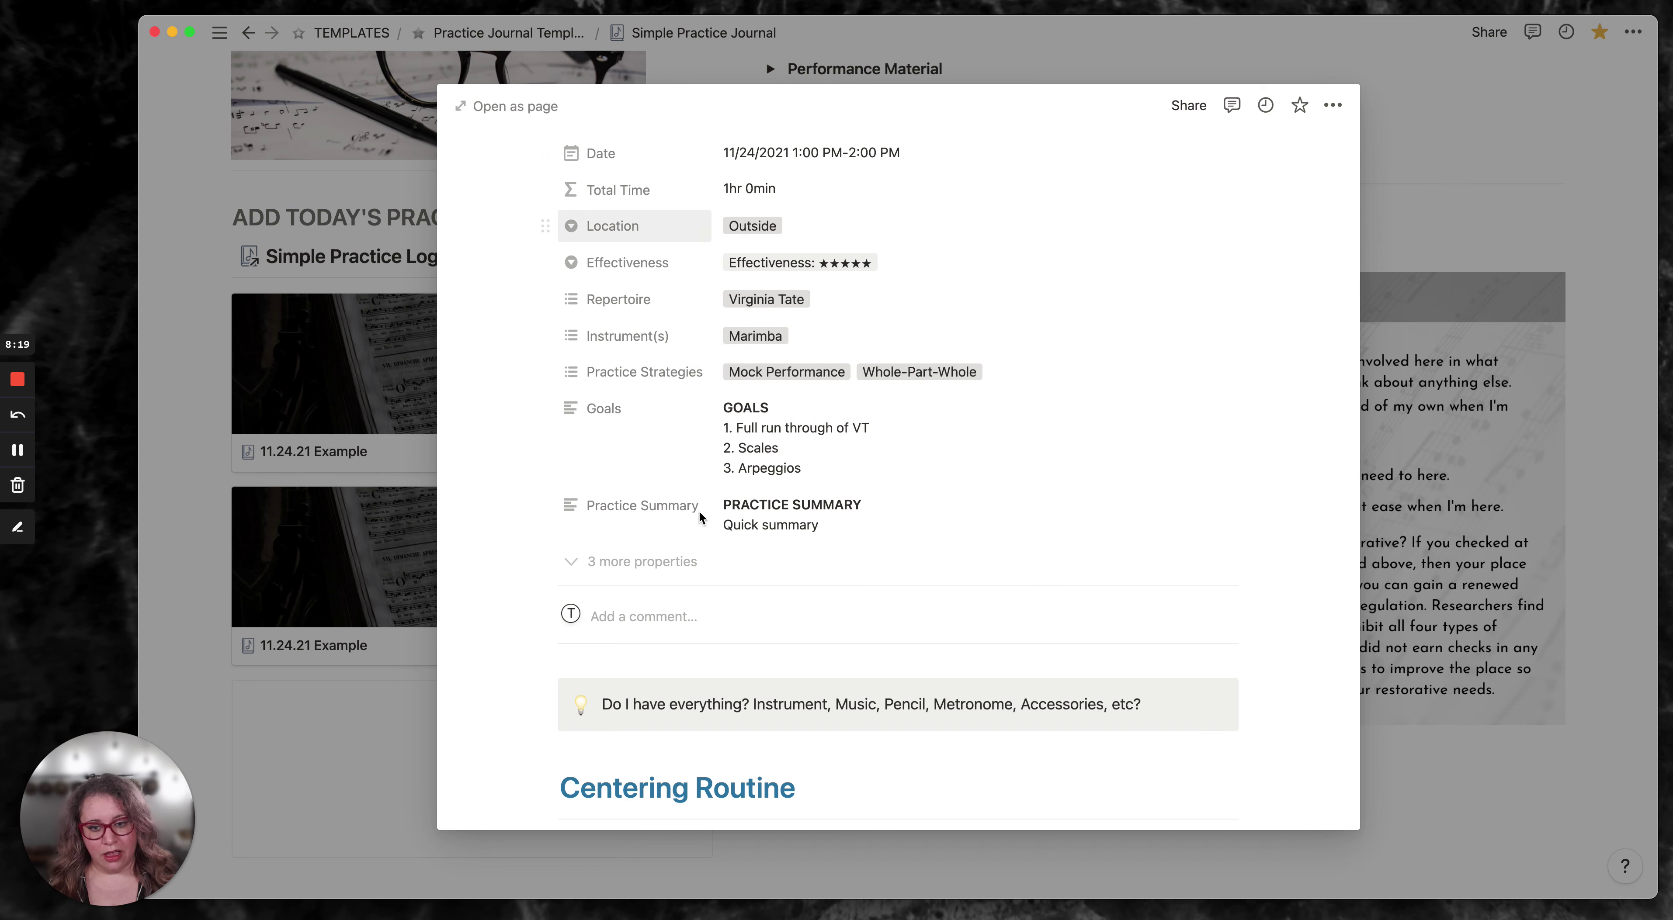
scroll(803, 194, up, 3)
scroll(804, 195, down, 3)
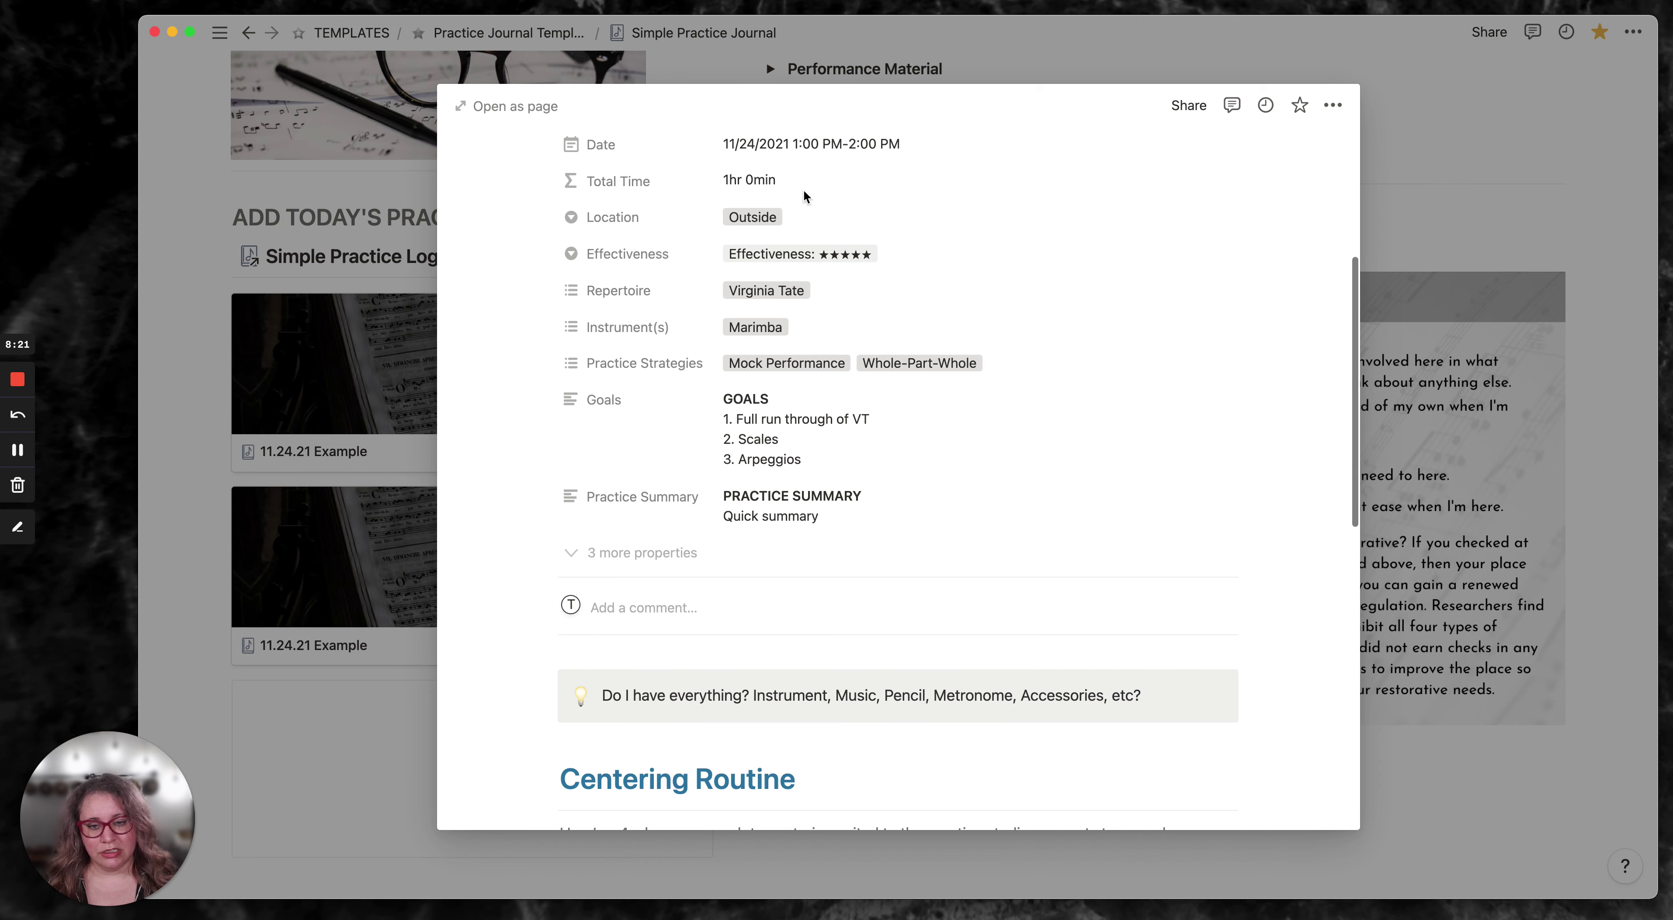
click(609, 554)
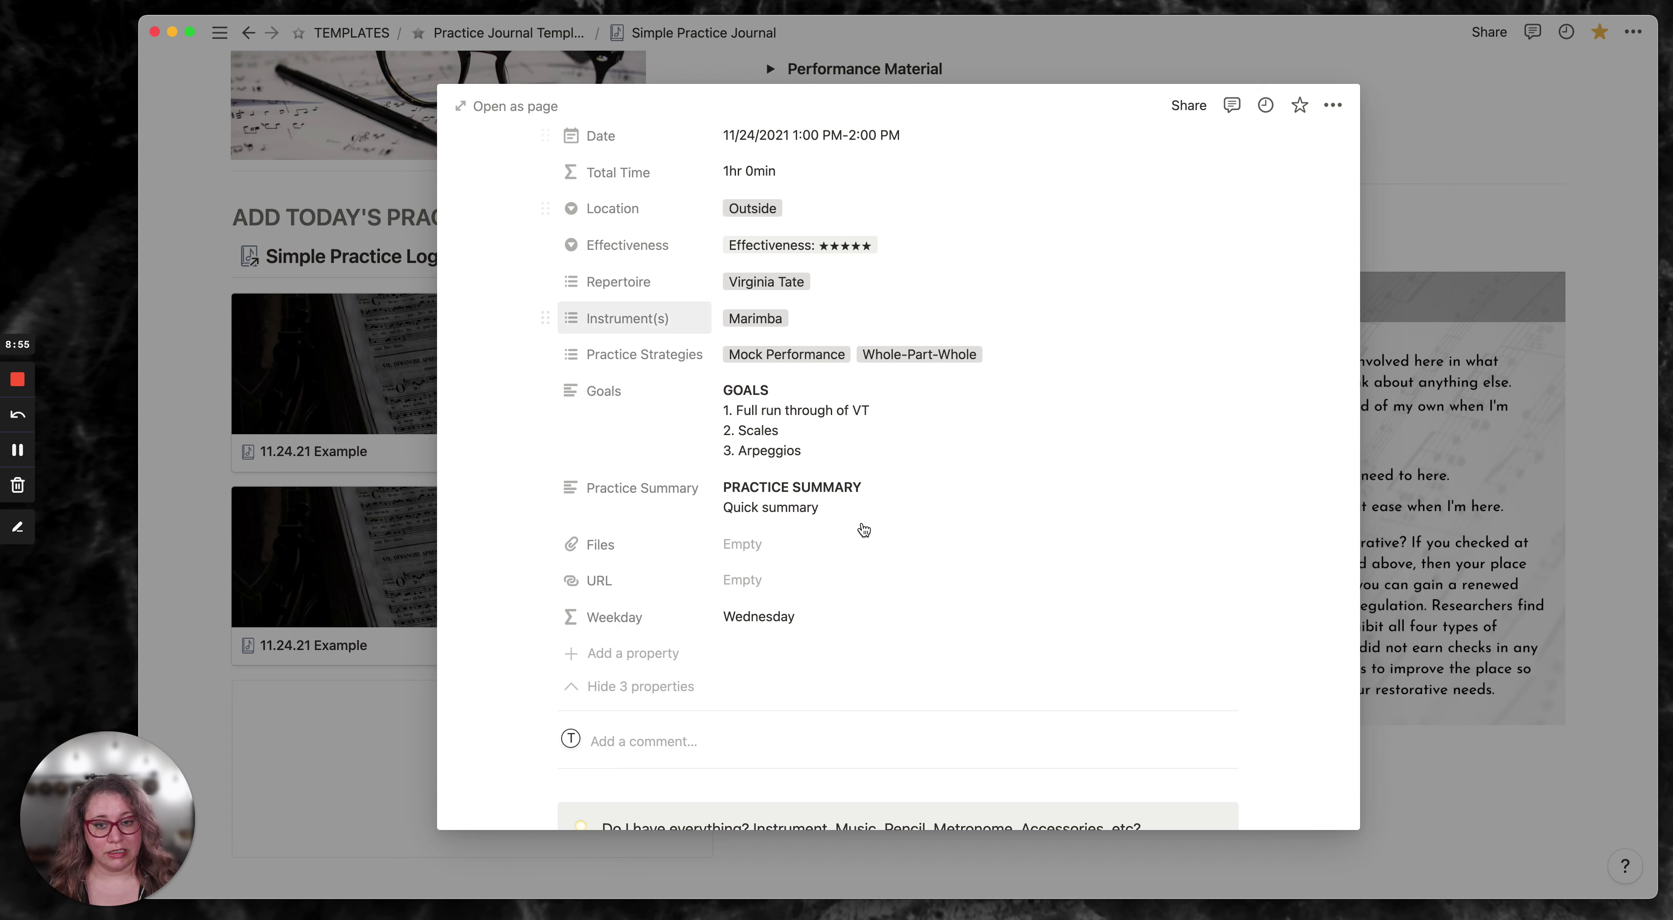
scroll(923, 413, down, 3)
scroll(923, 414, down, 4)
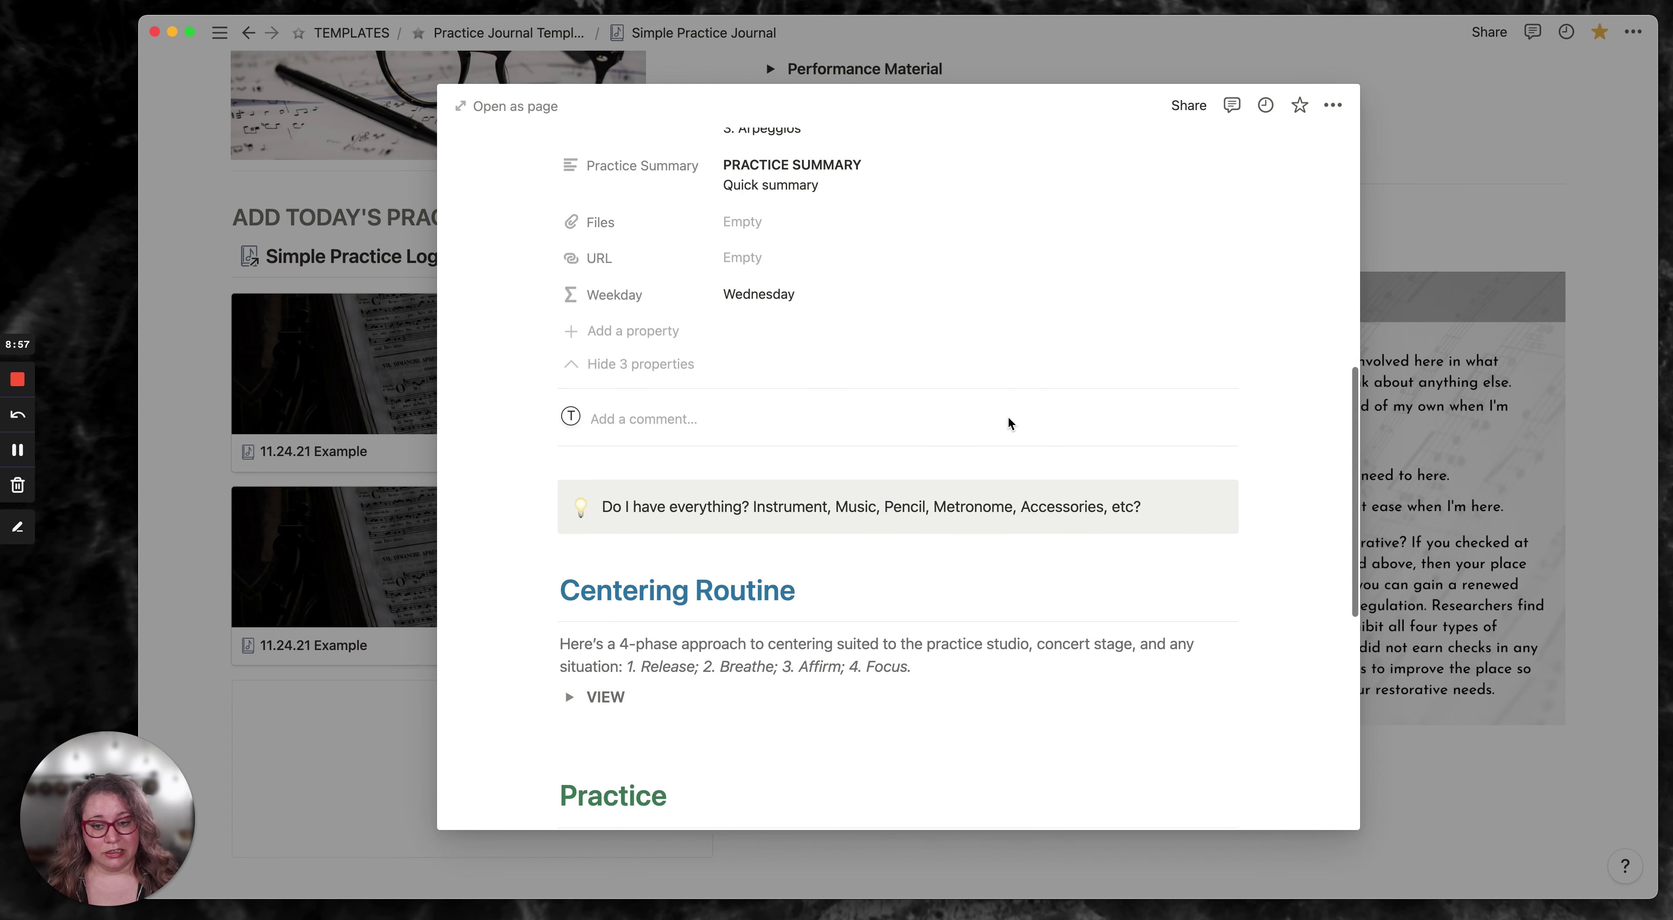
click(628, 253)
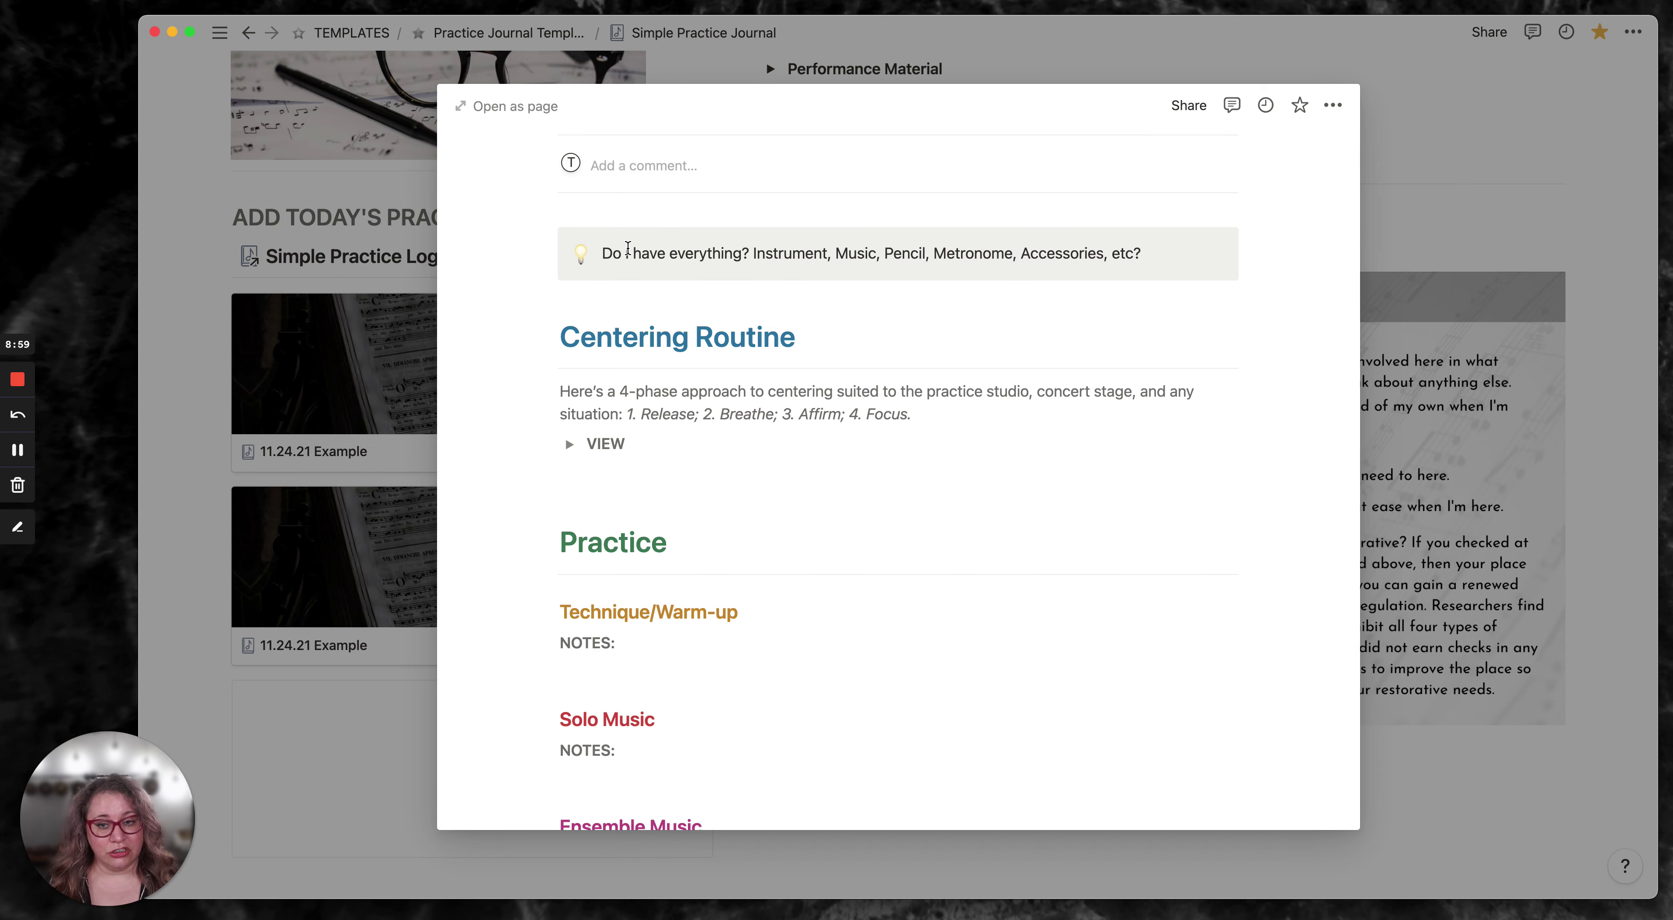
scroll(697, 253, up, 3)
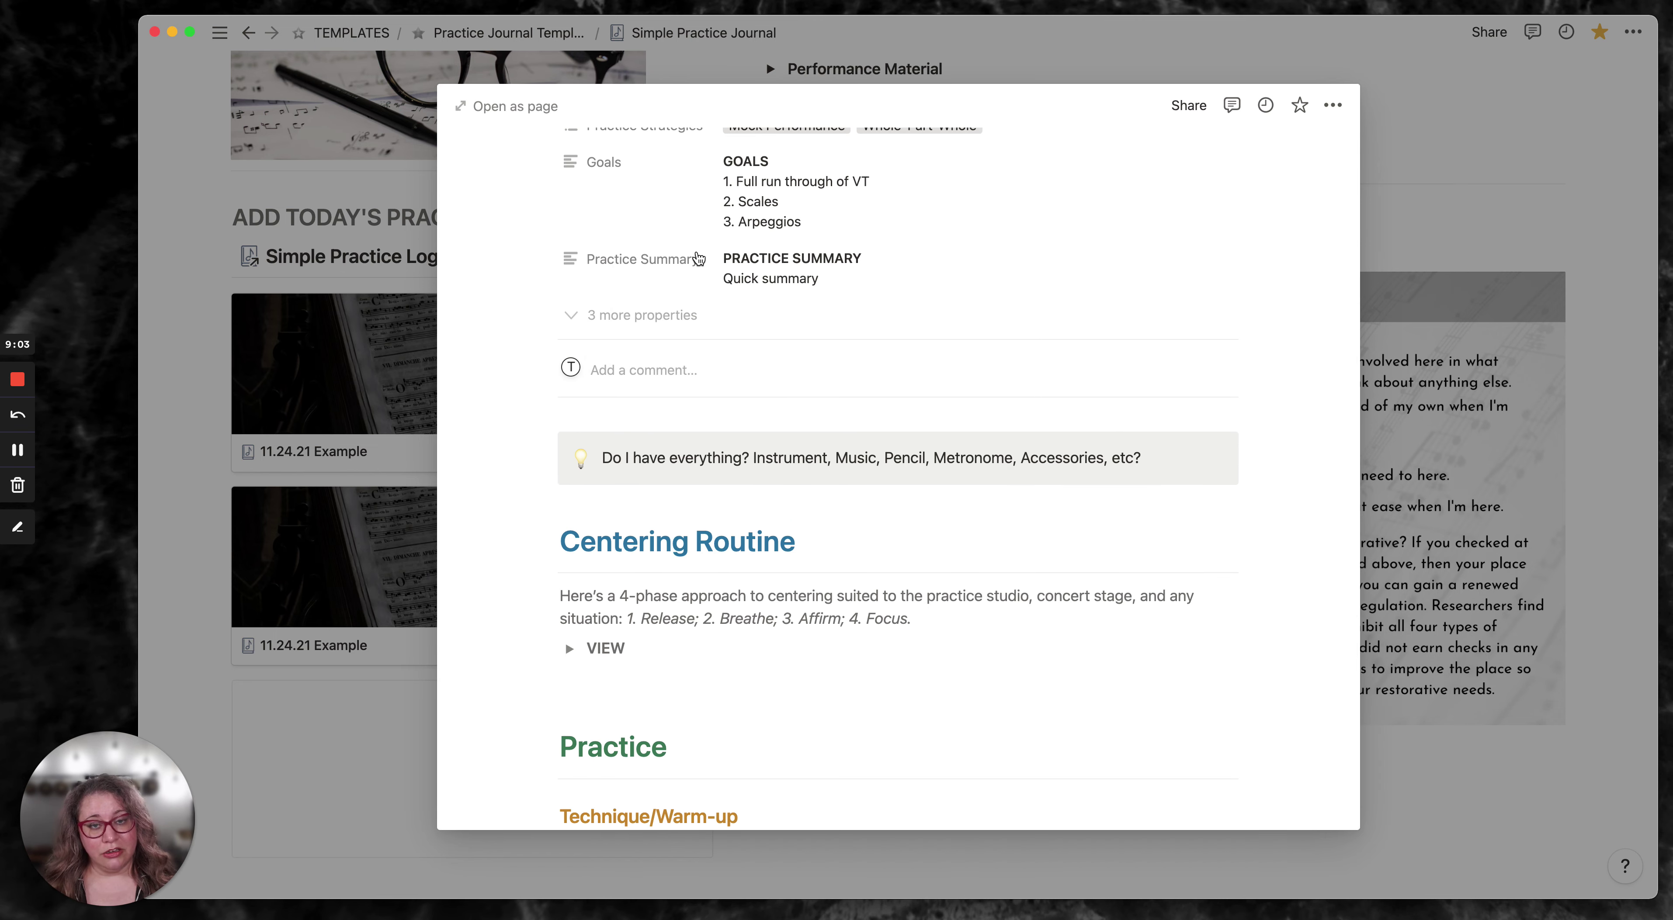
click(643, 315)
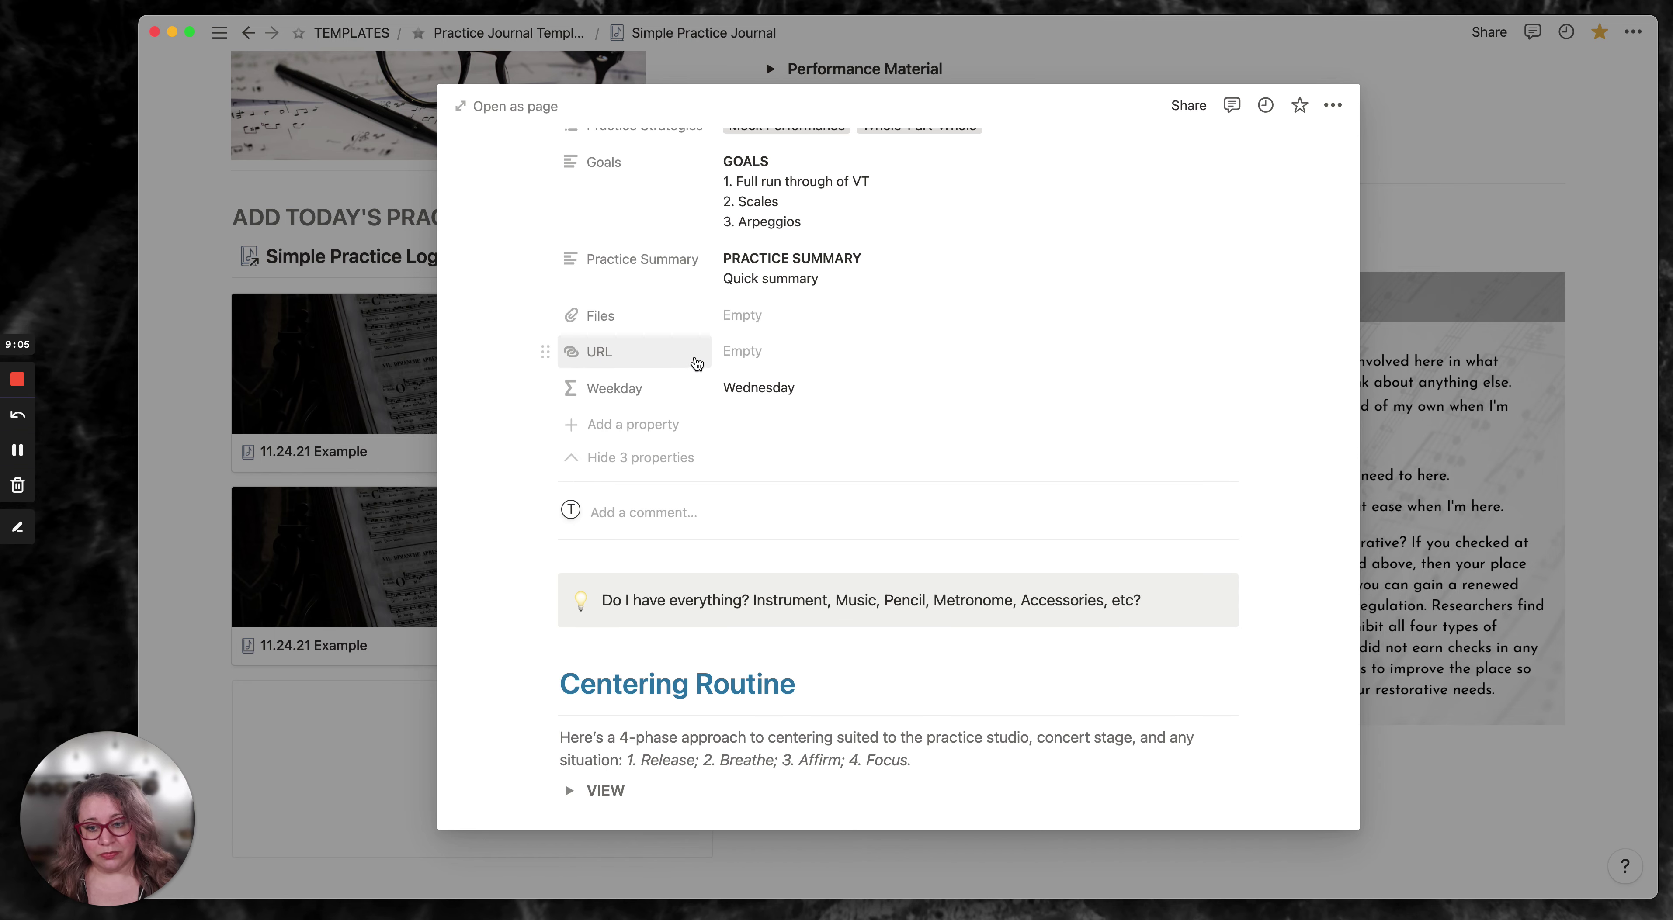
click(676, 355)
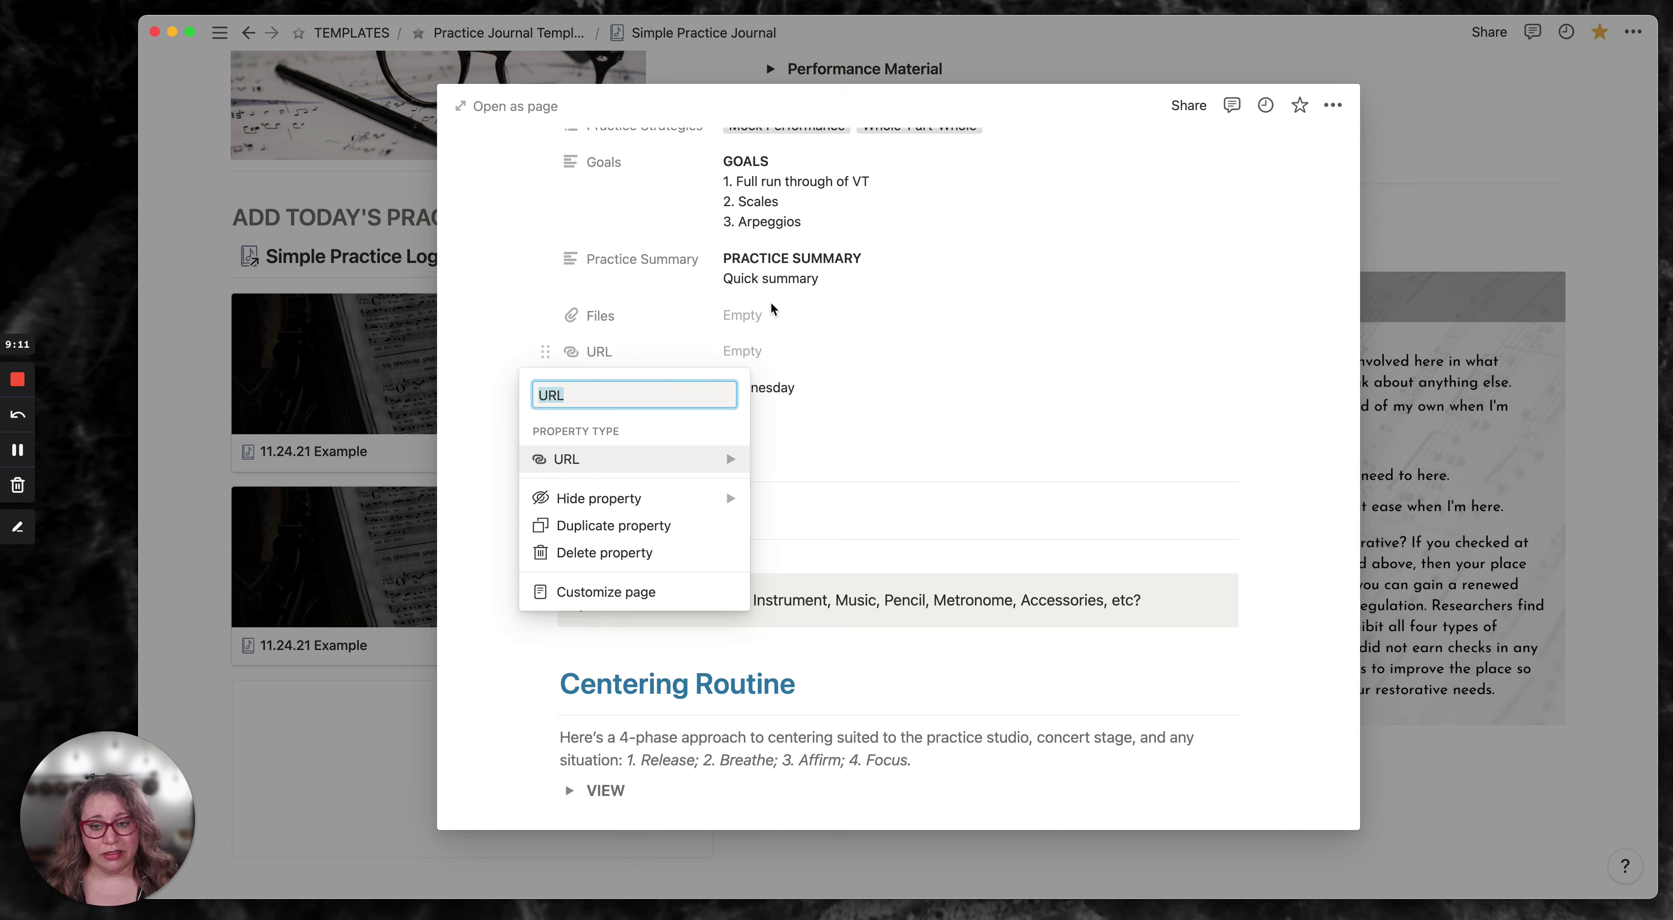
click(993, 406)
click(847, 205)
scroll(844, 201, up, 3)
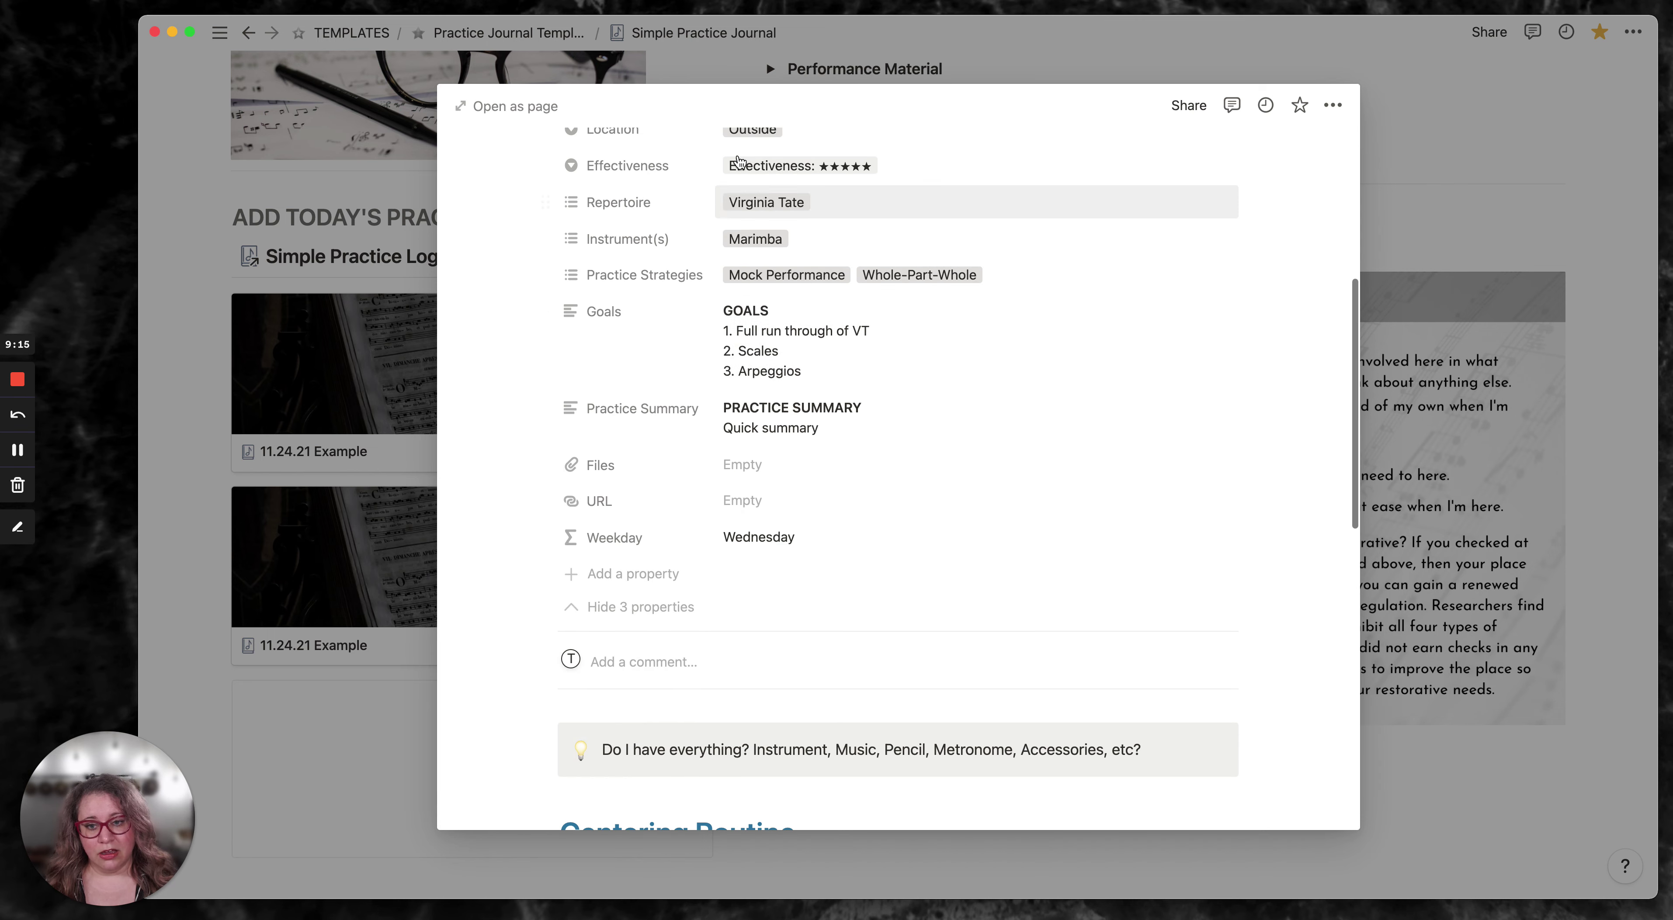
click(838, 206)
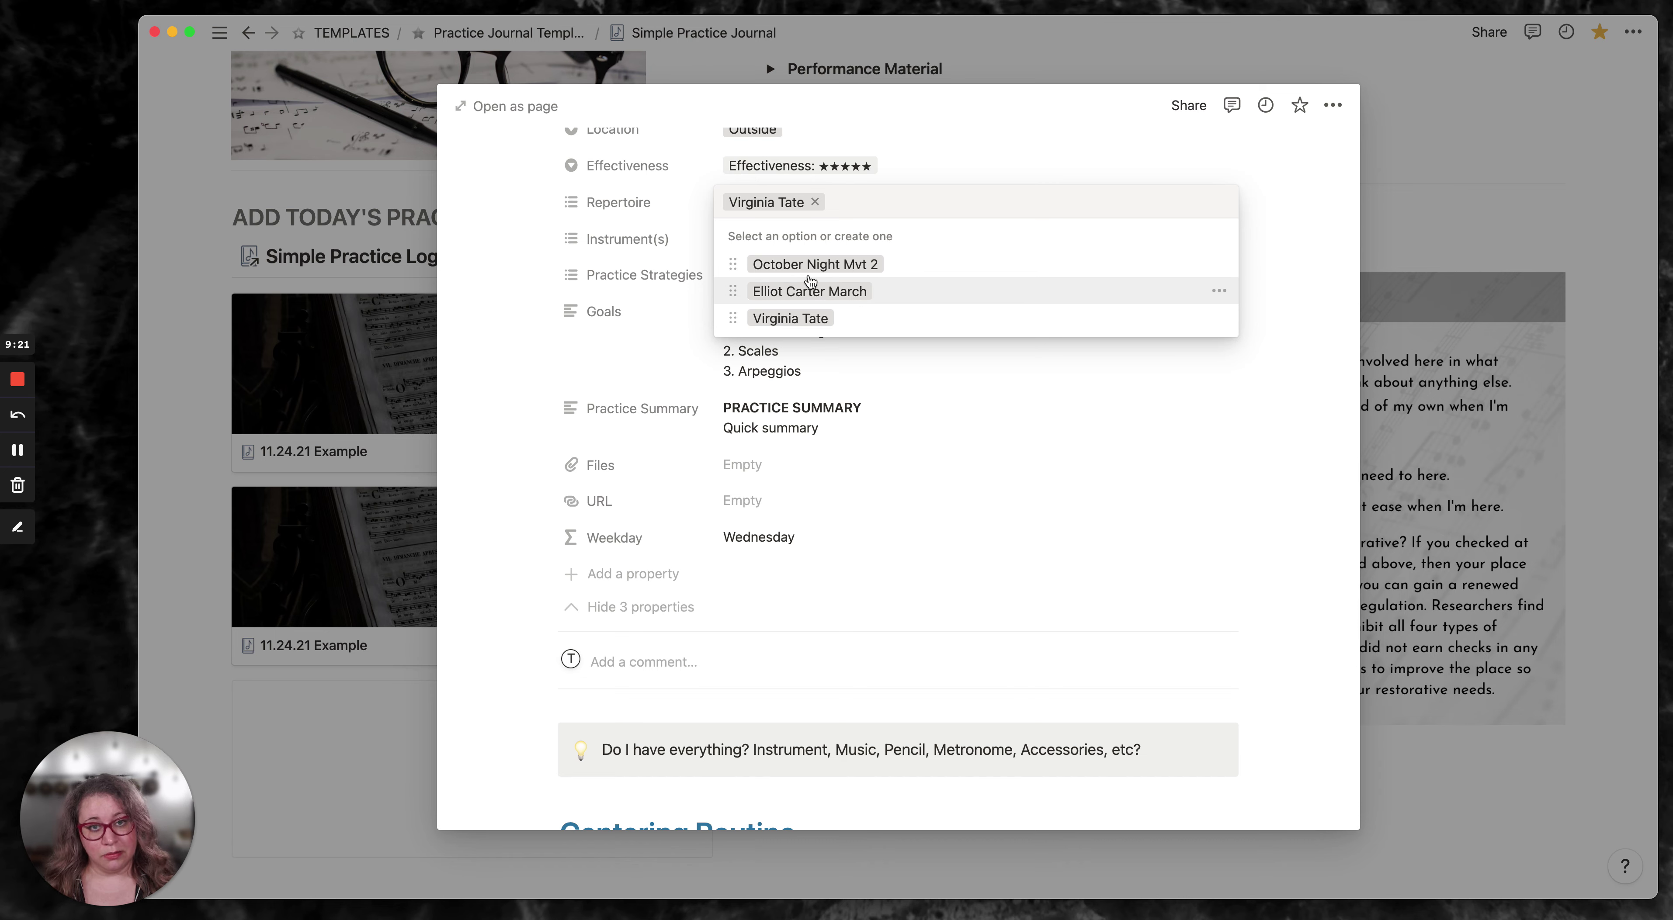
click(1219, 293)
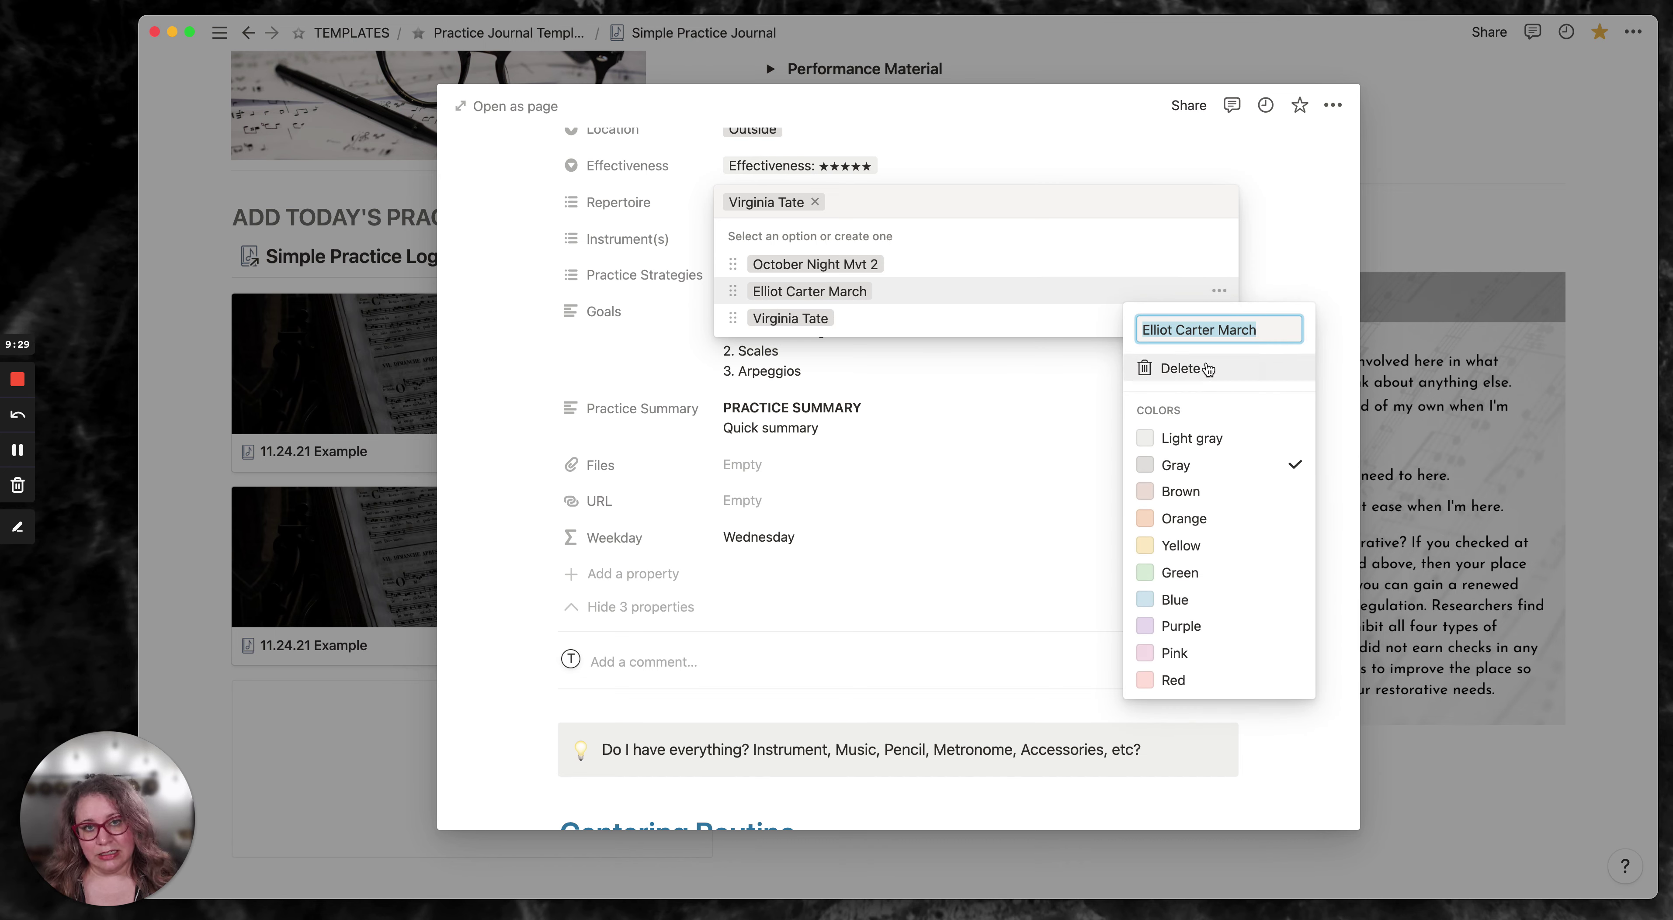
click(1265, 256)
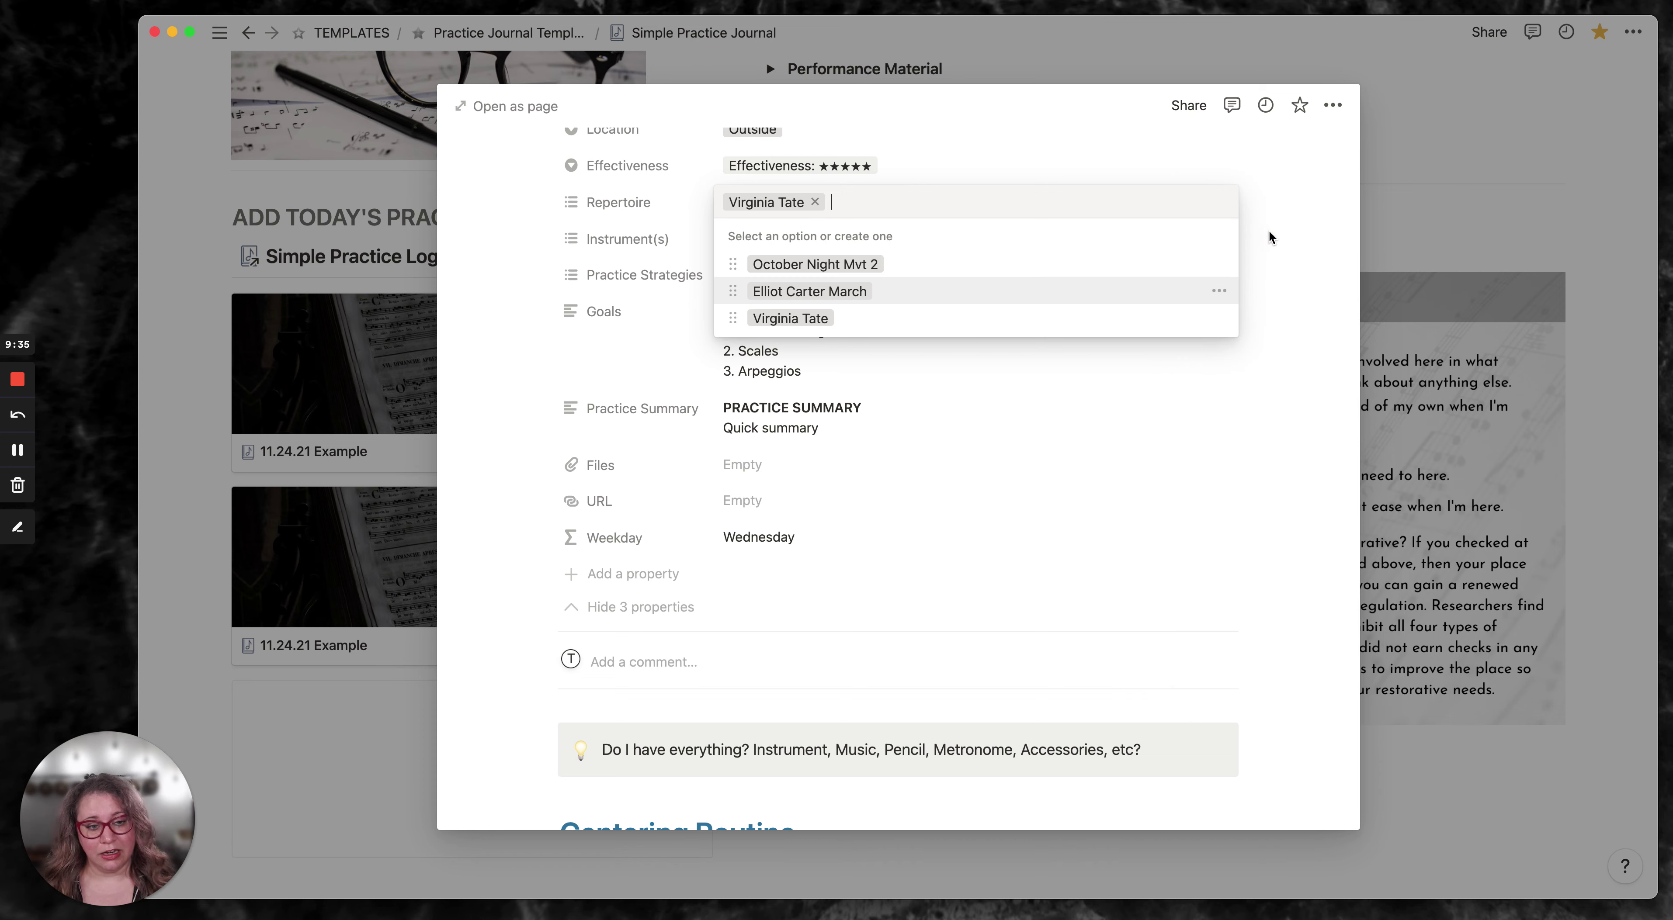
click(1270, 236)
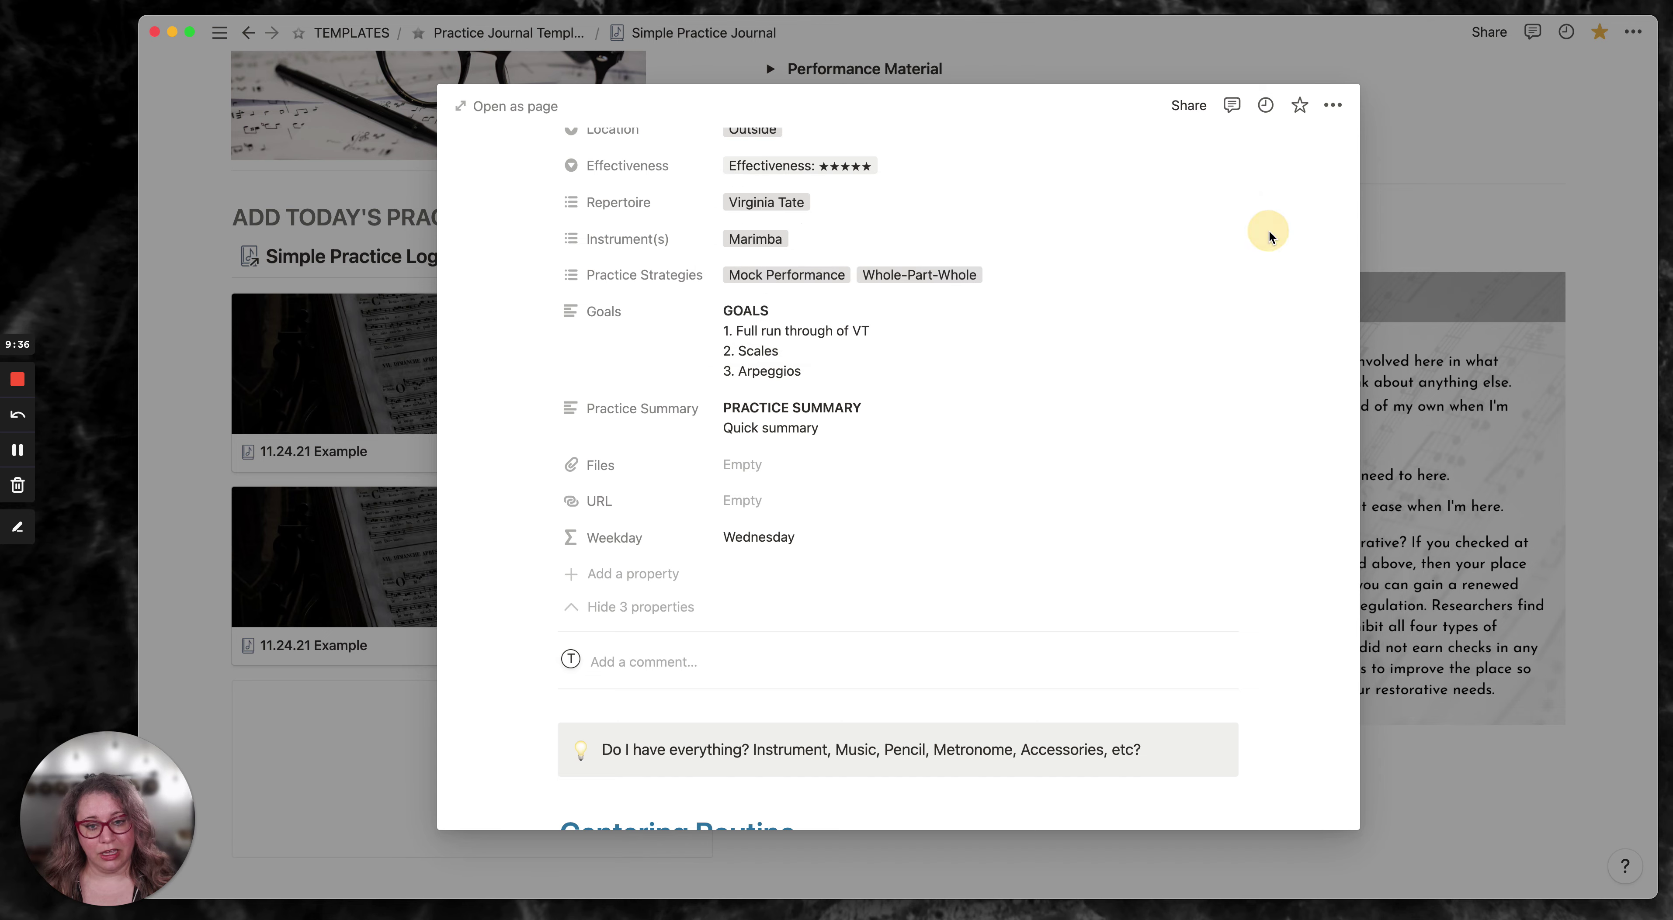
- Close the 11.24.21 Example preview and scroll down past the Practice Calendar to the location-grouped Practice Review board
click(1402, 219)
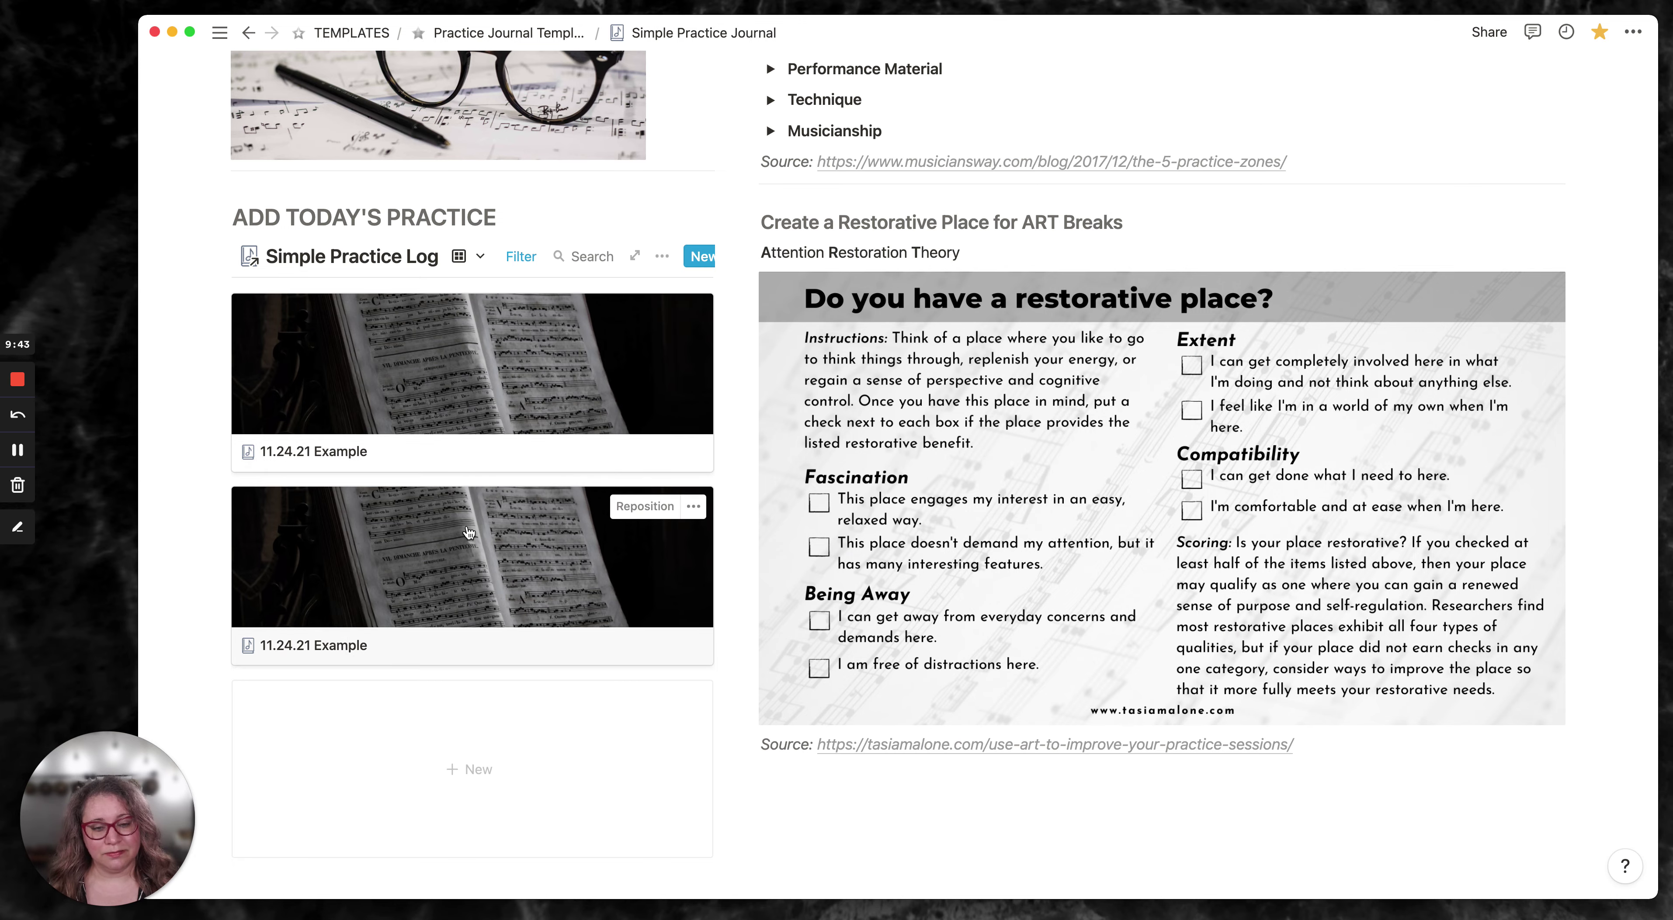
scroll(497, 531, down, 3)
scroll(496, 531, down, 10)
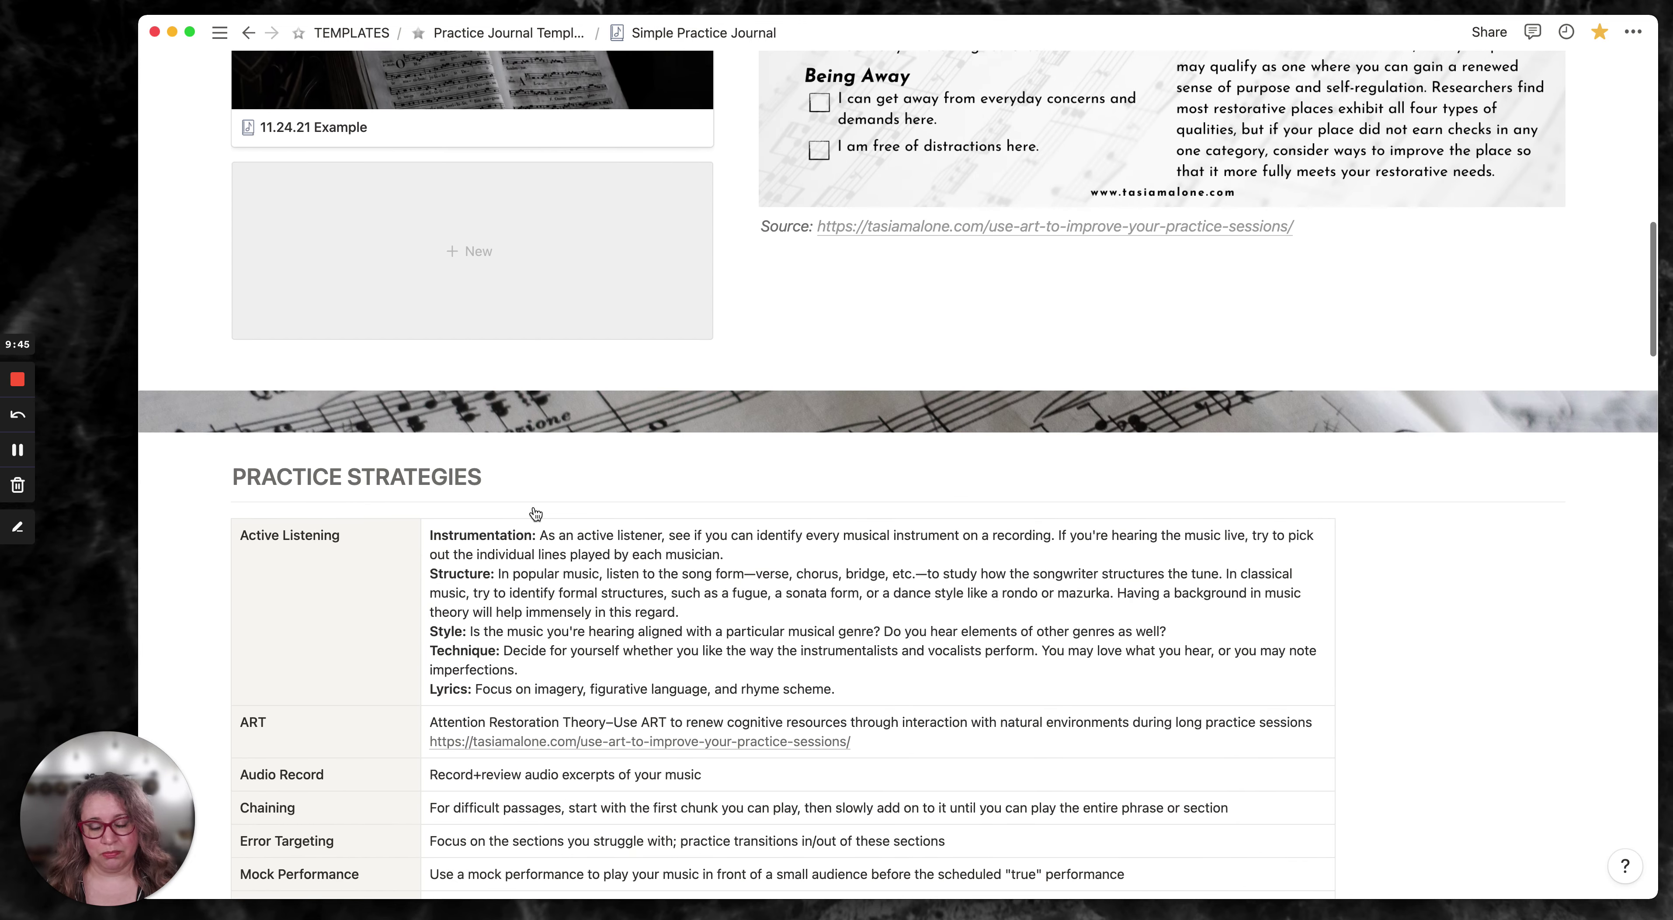
scroll(534, 507, down, 13)
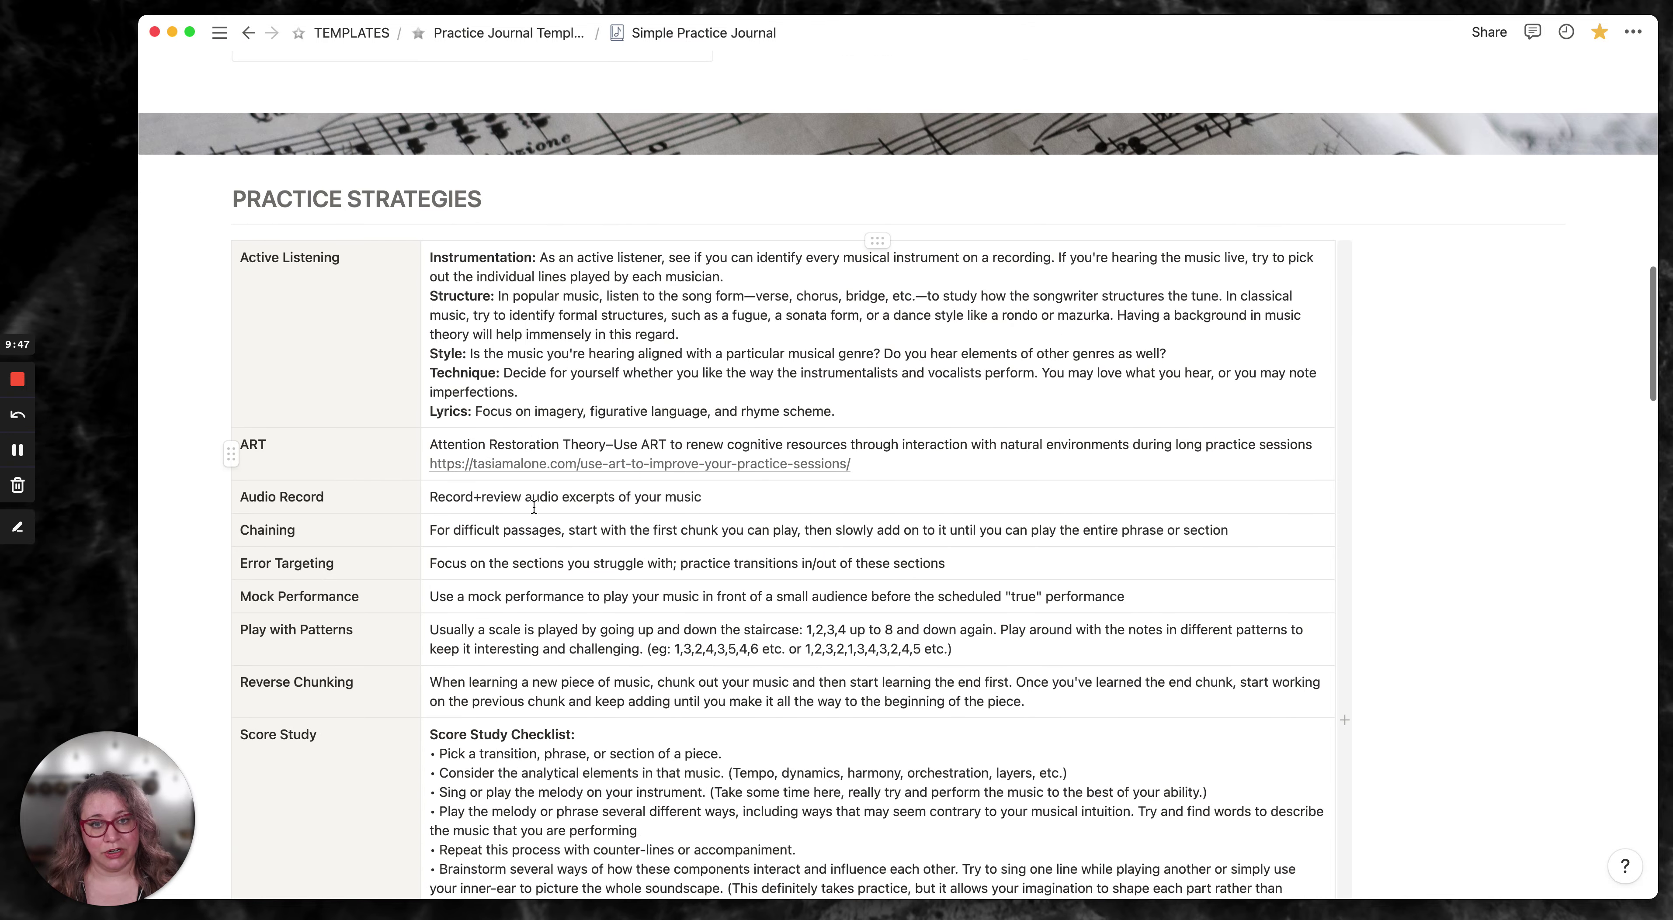
scroll(534, 507, down, 17)
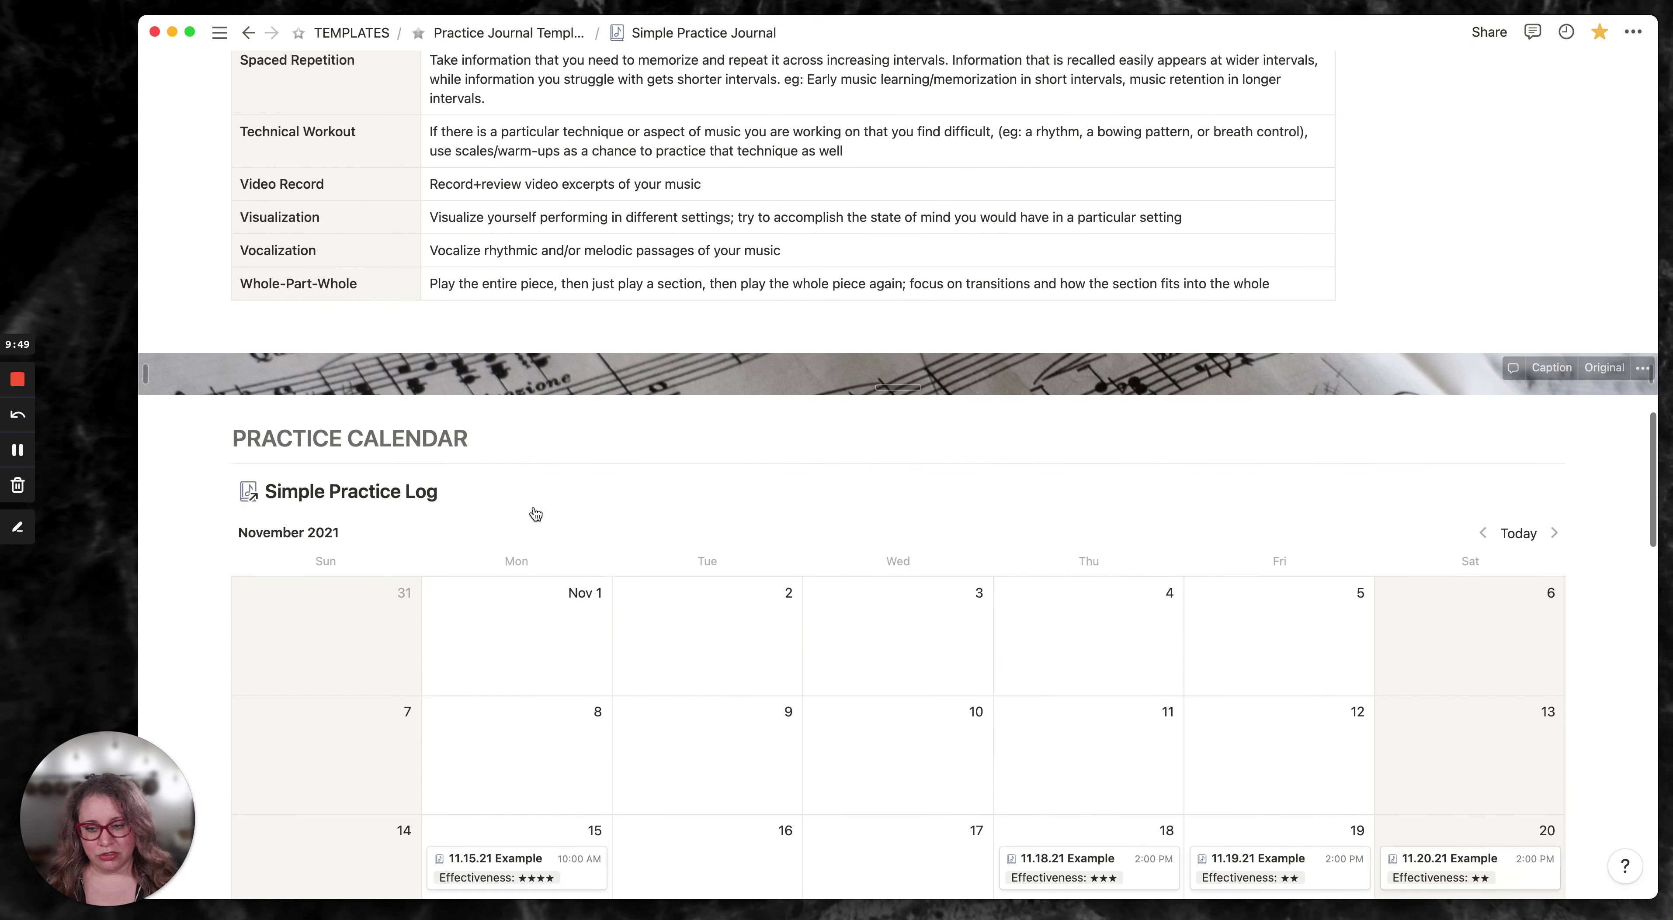
scroll(549, 499, down, 8)
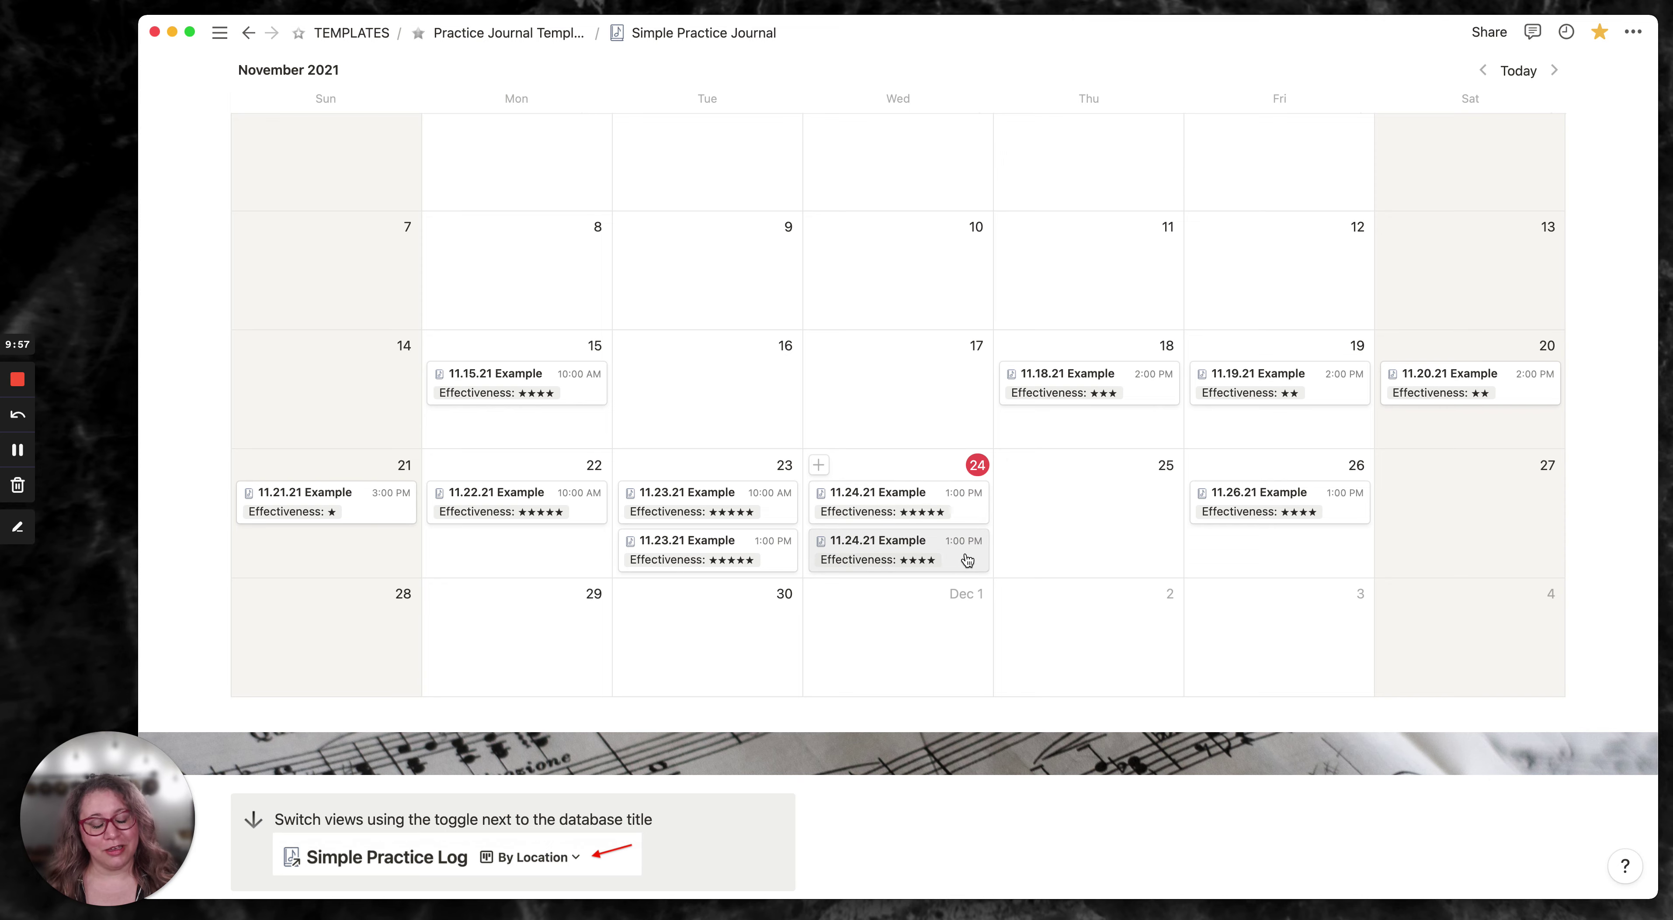
scroll(963, 562, down, 5)
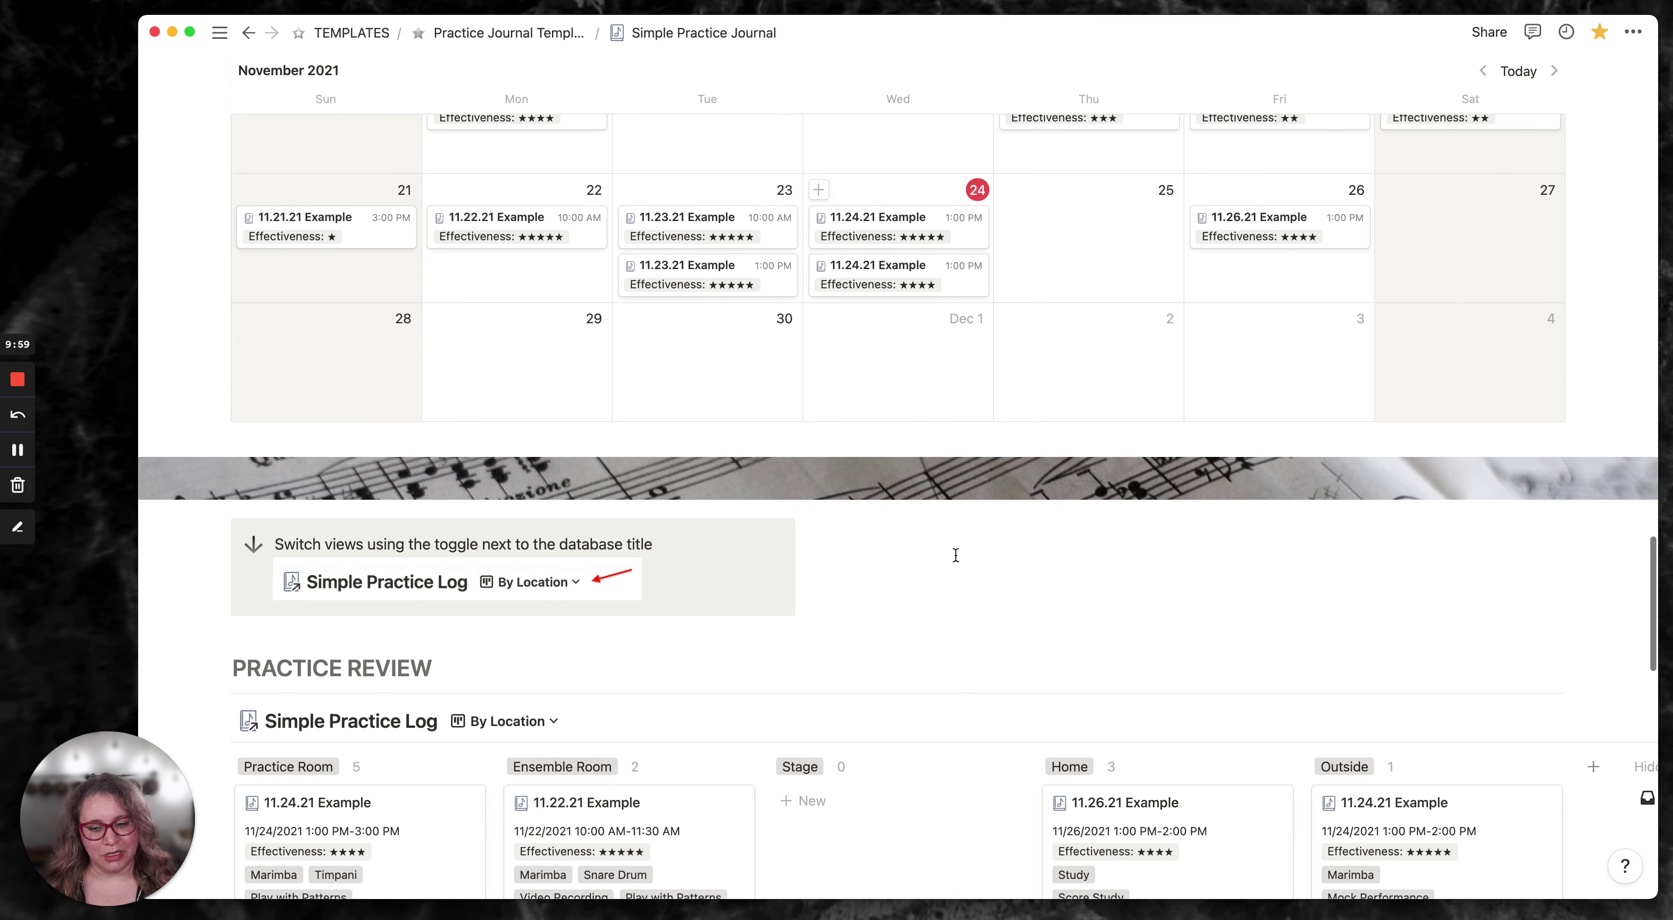
scroll(956, 555, down, 10)
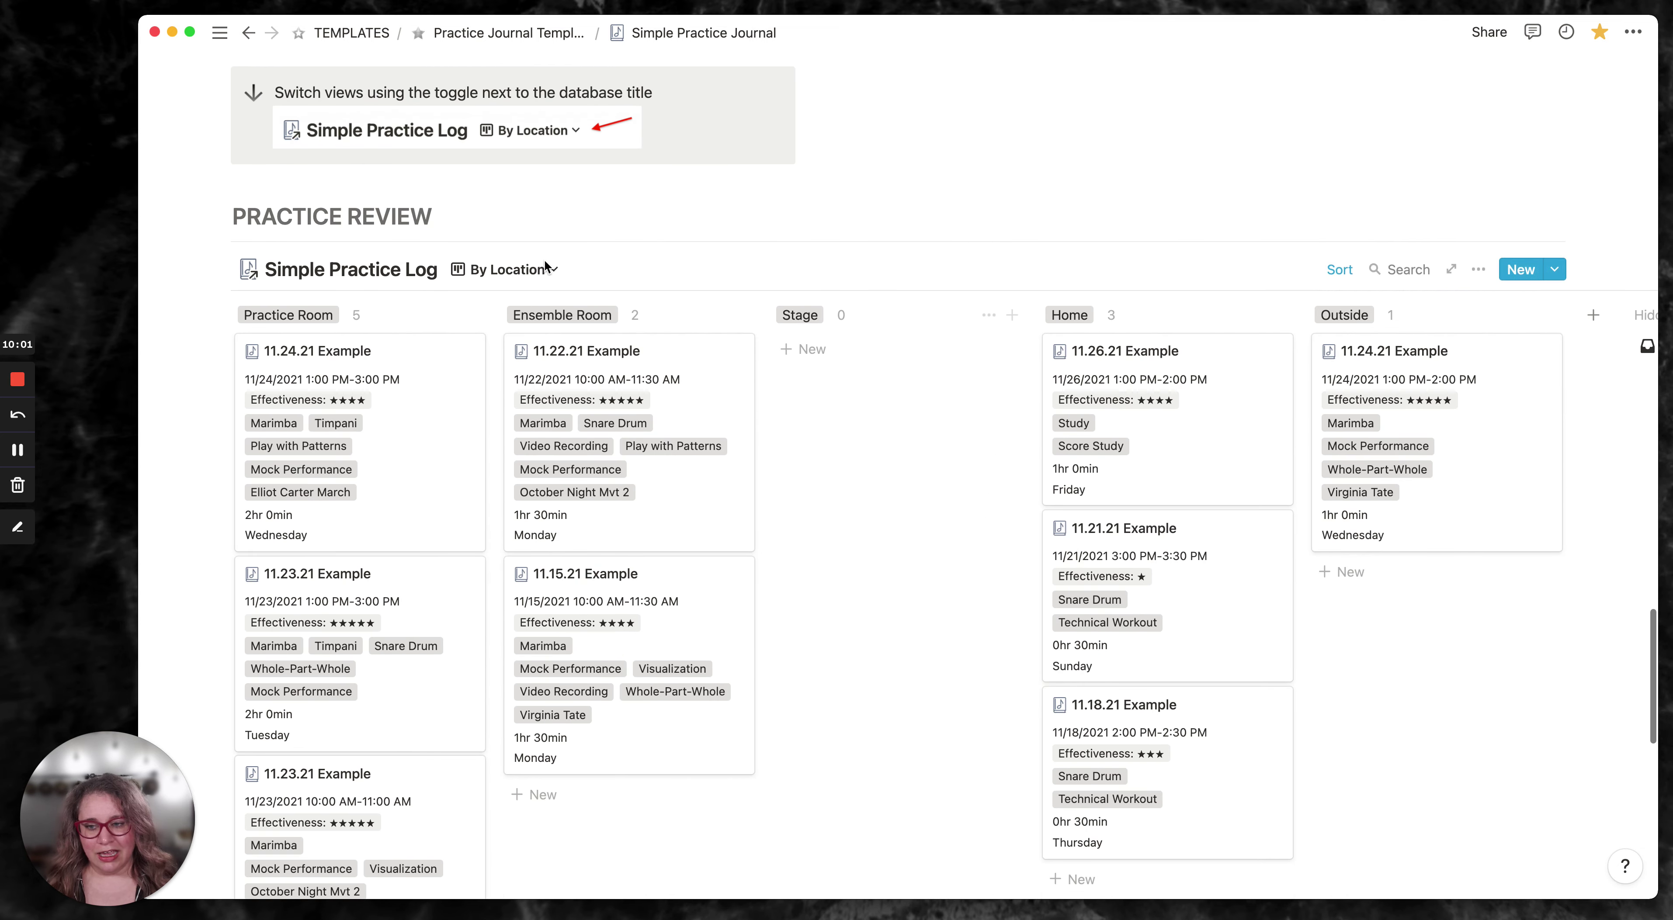
- Look over the practice log's saved views and card properties, then reopen the views list
click(537, 269)
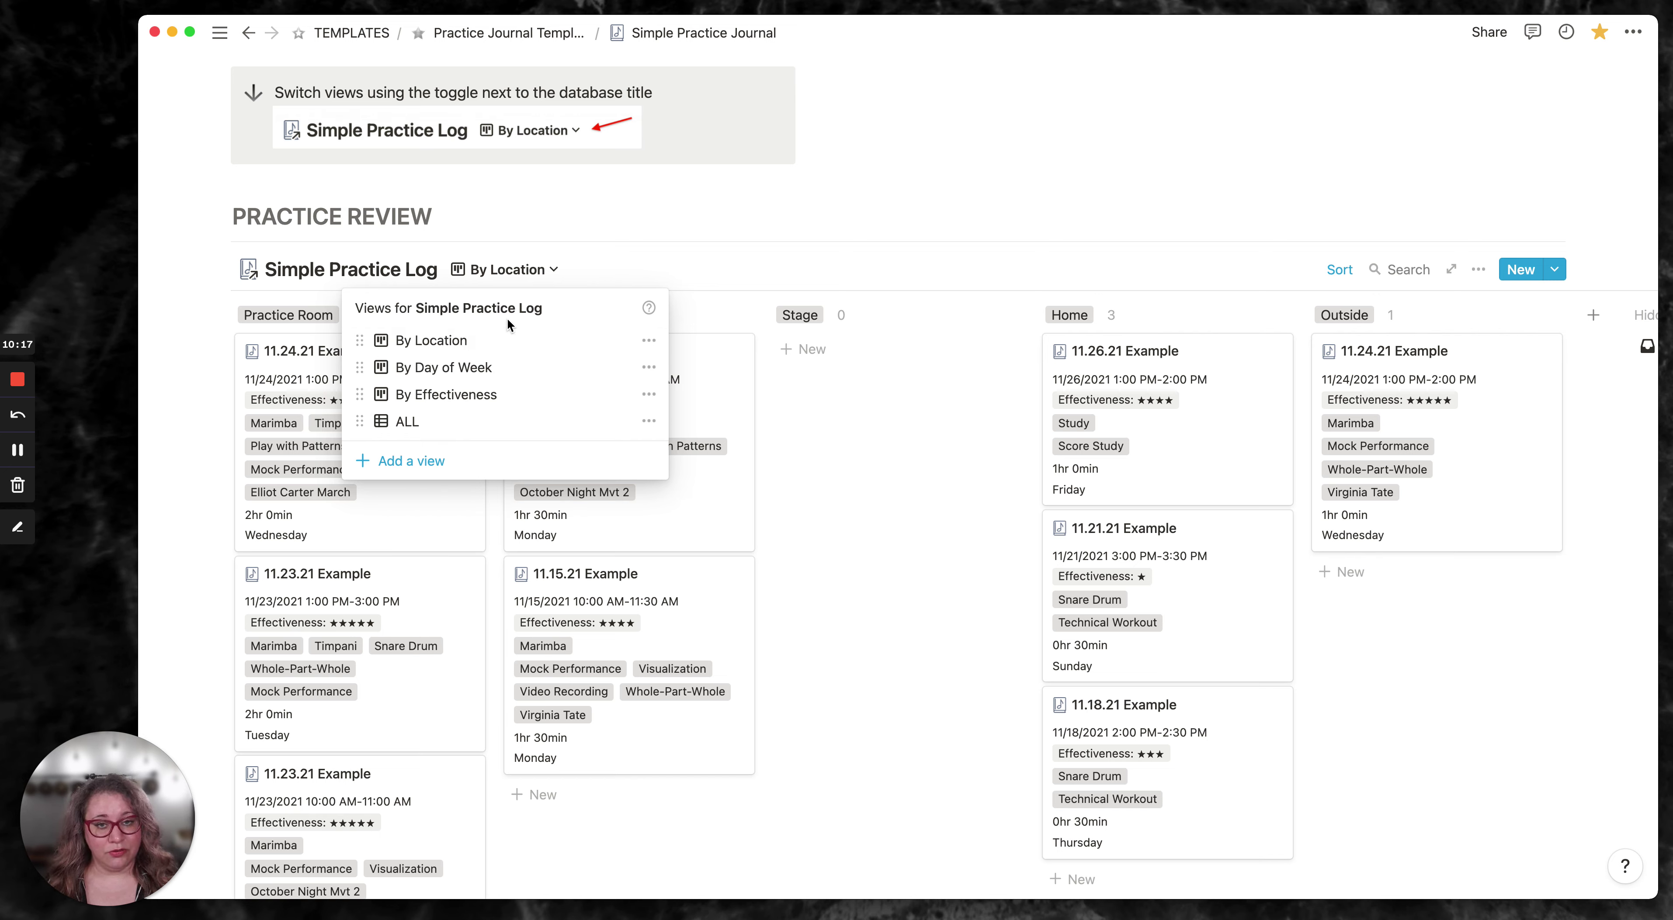
click(1315, 272)
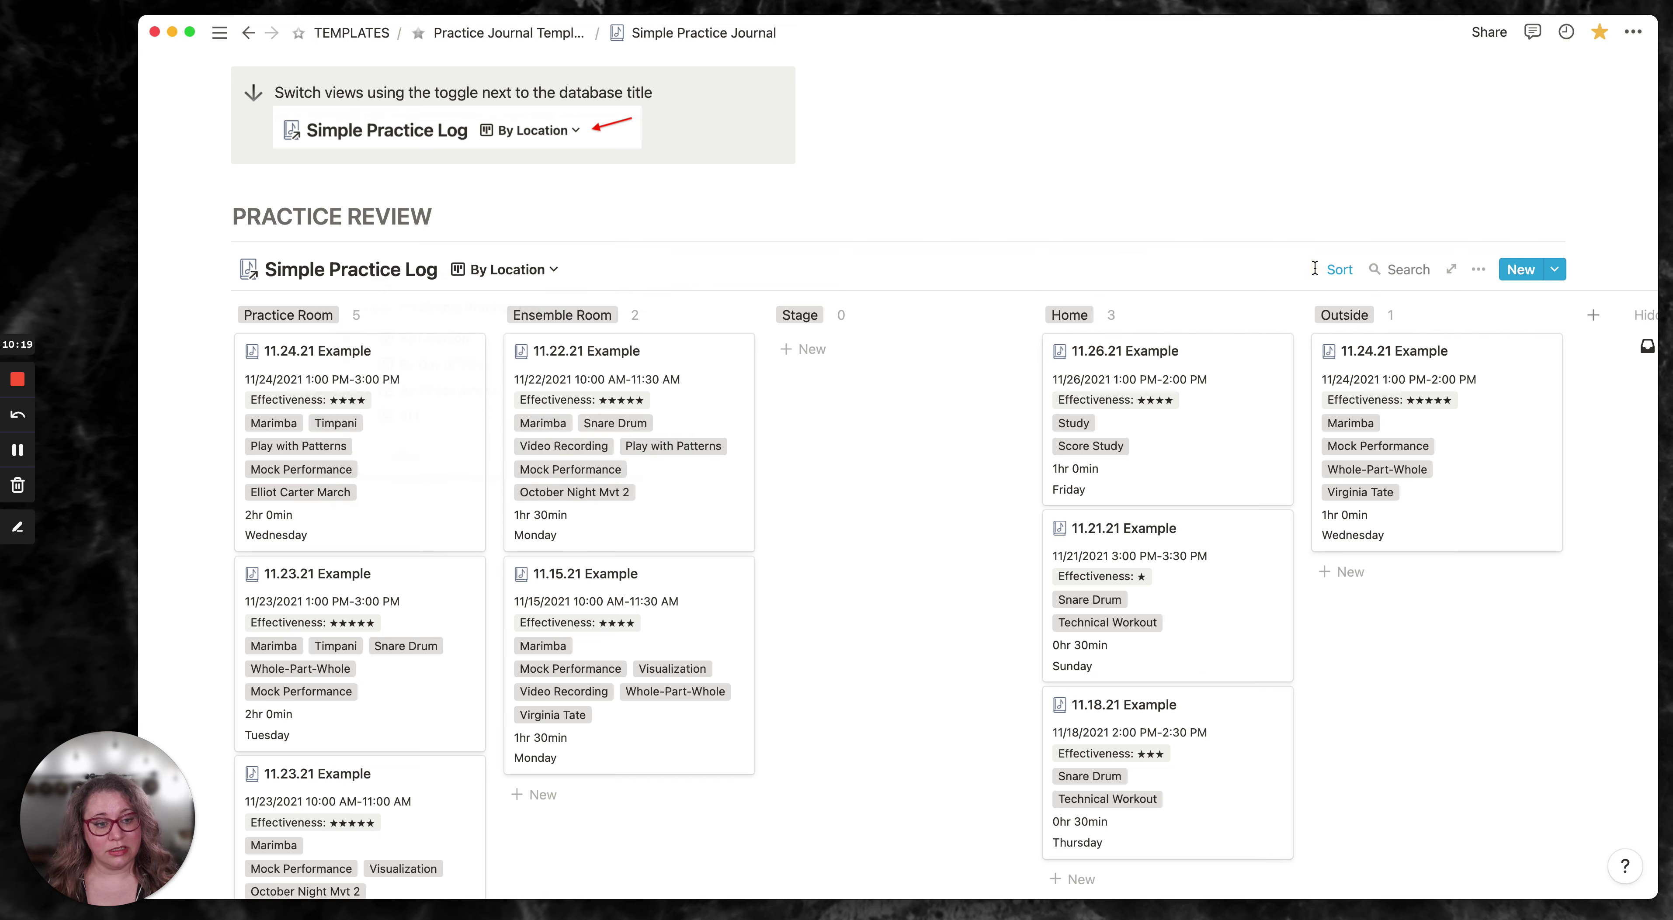
click(1479, 270)
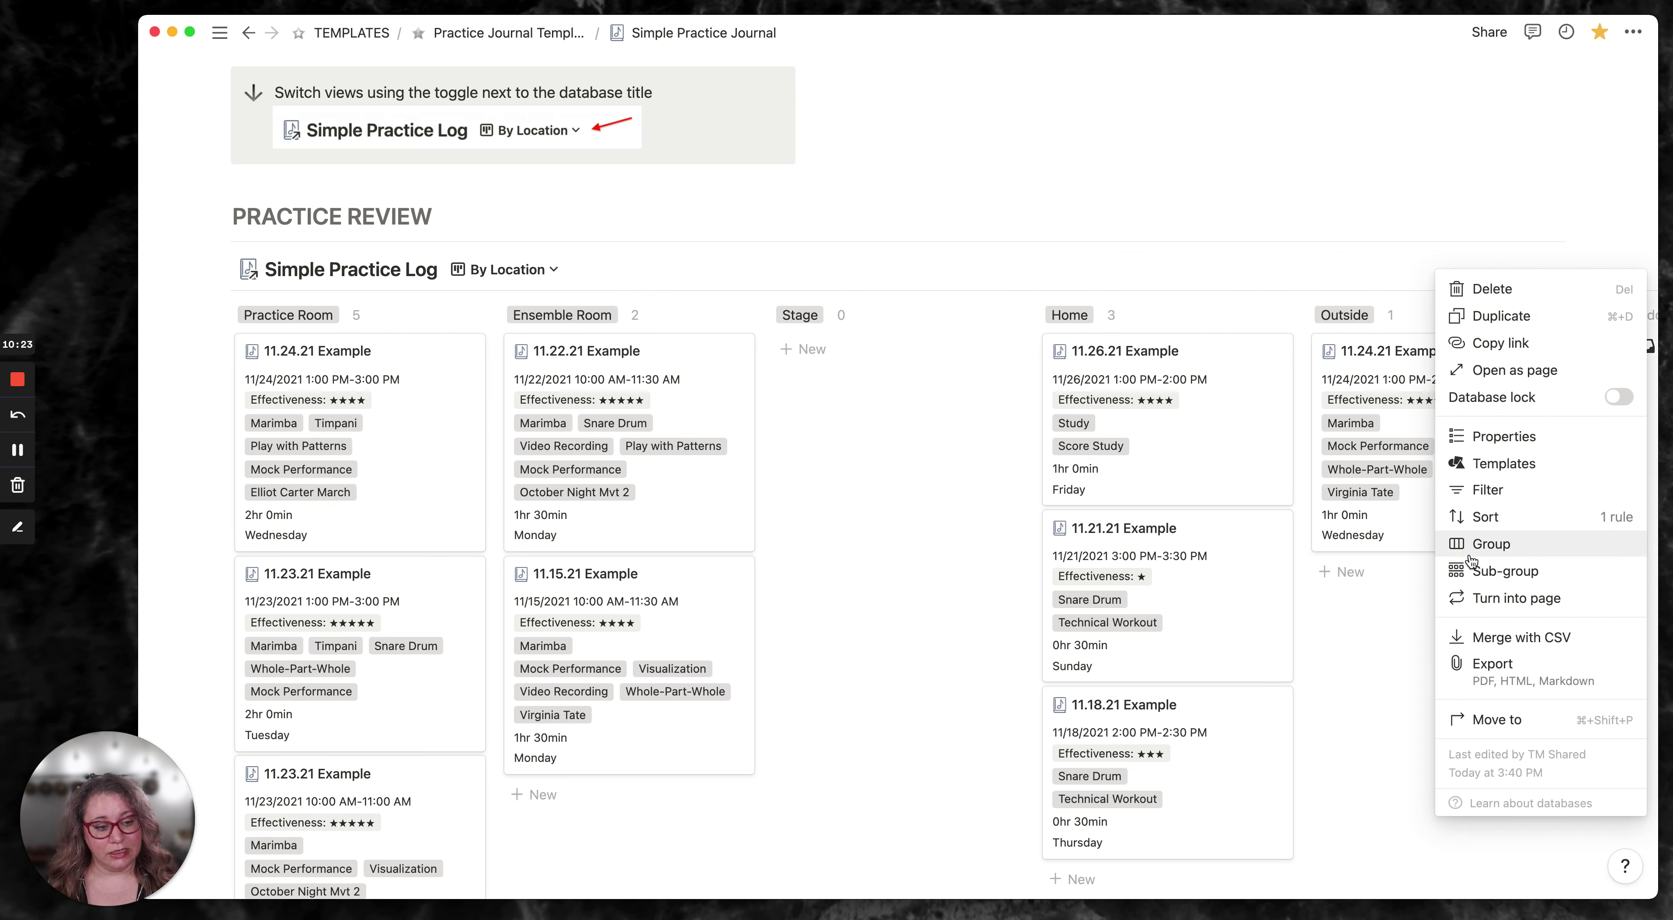
click(1492, 444)
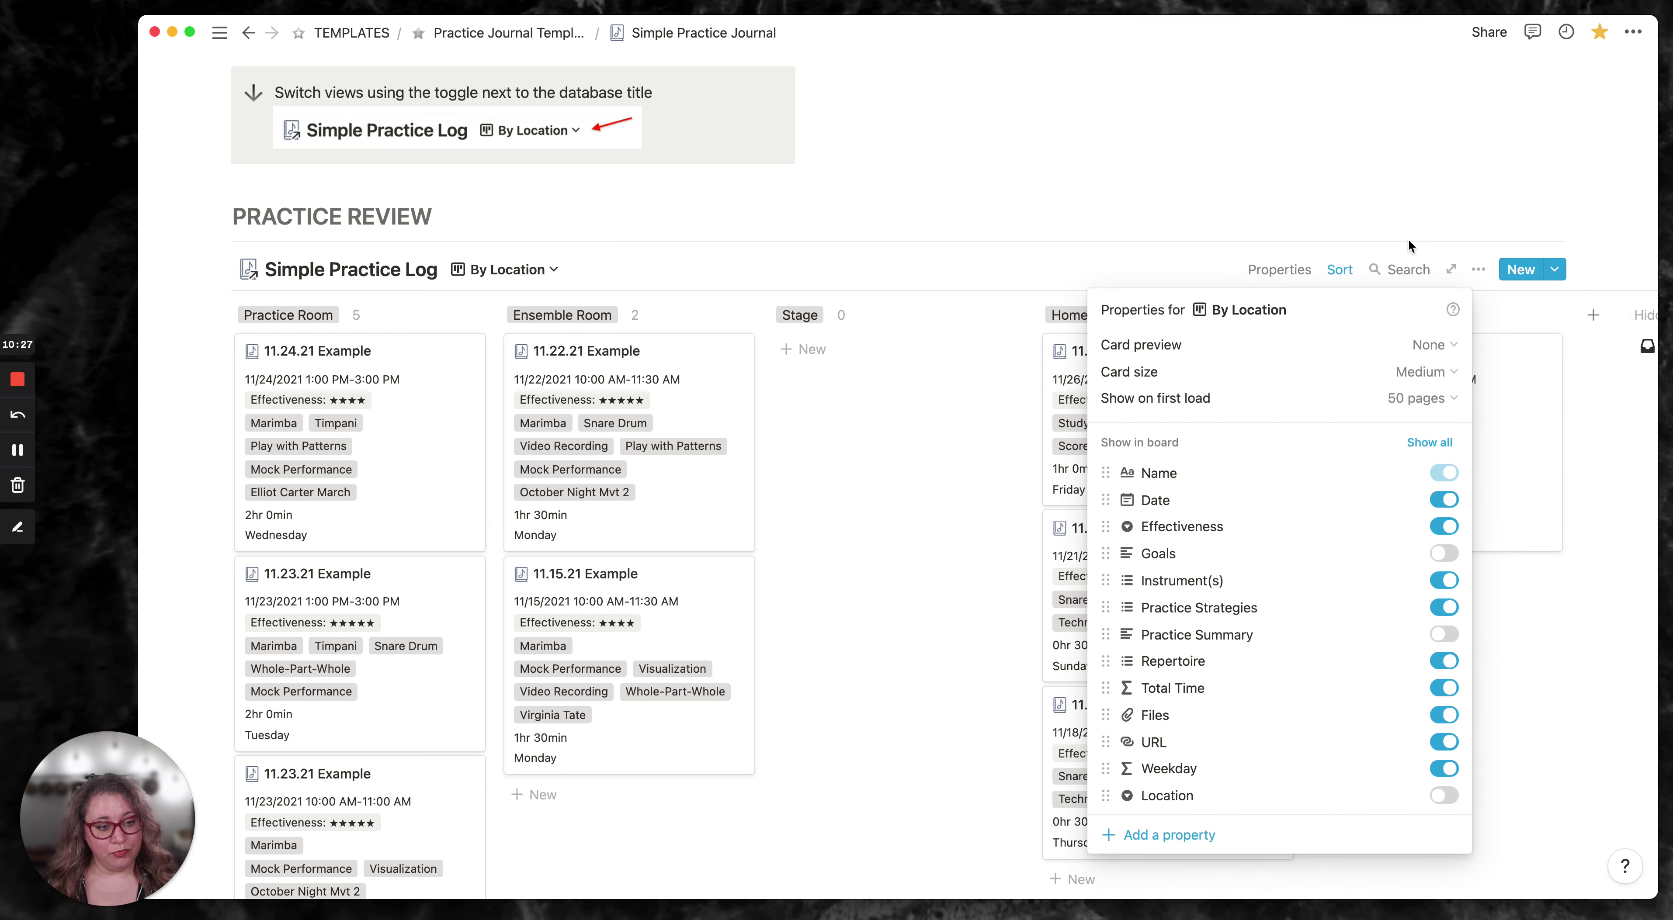
click(1590, 206)
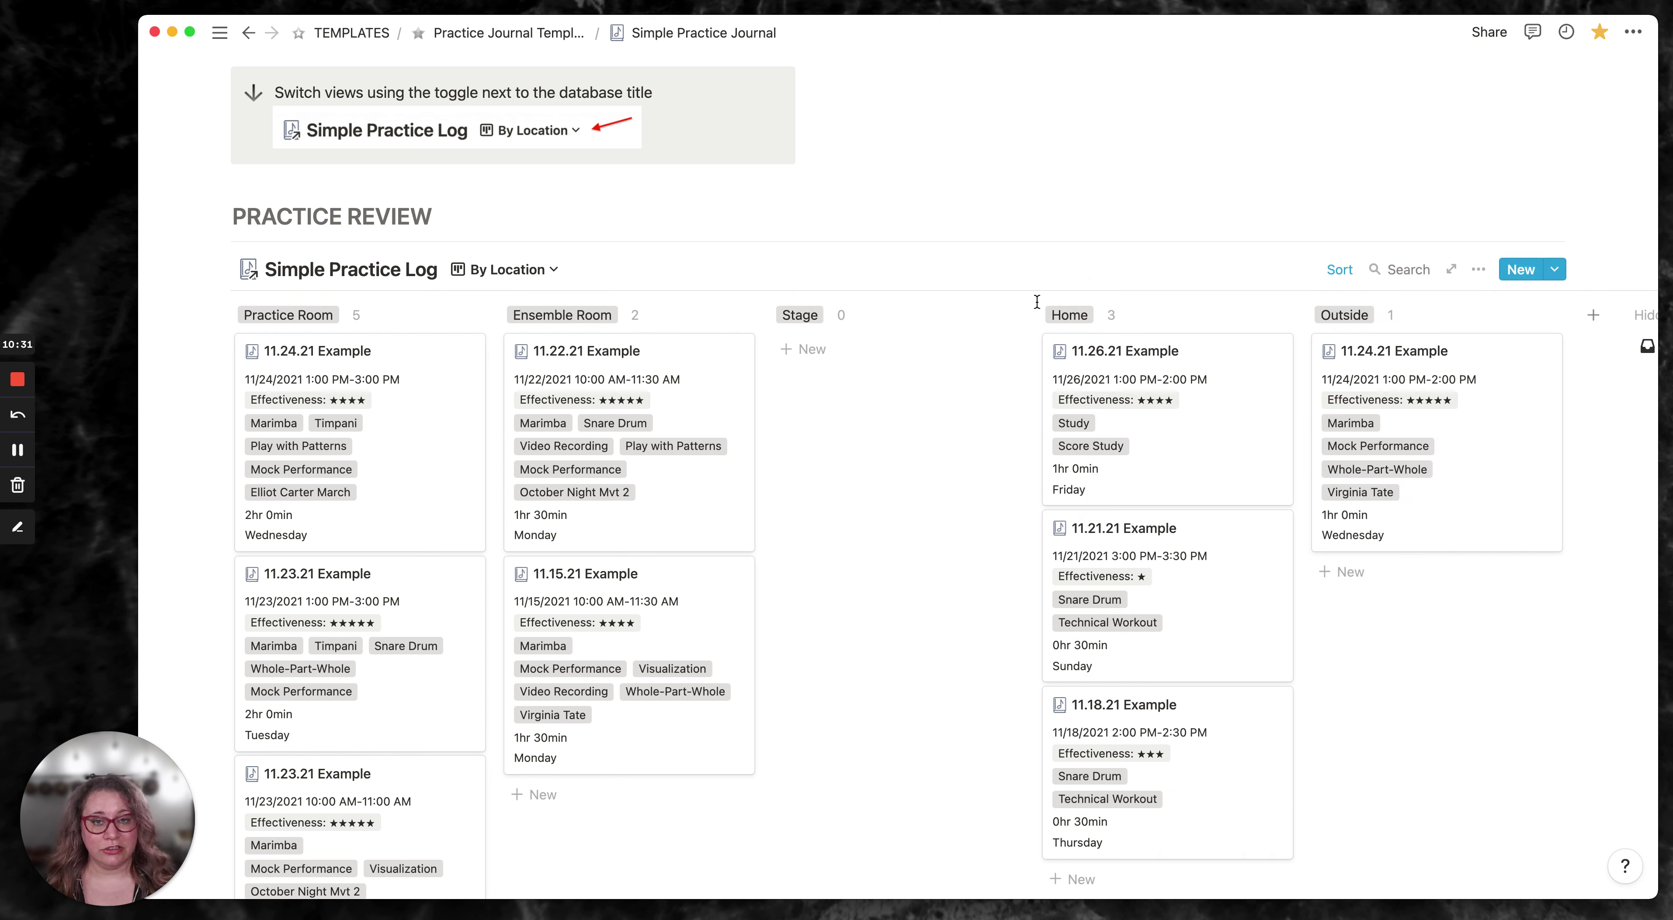
click(532, 270)
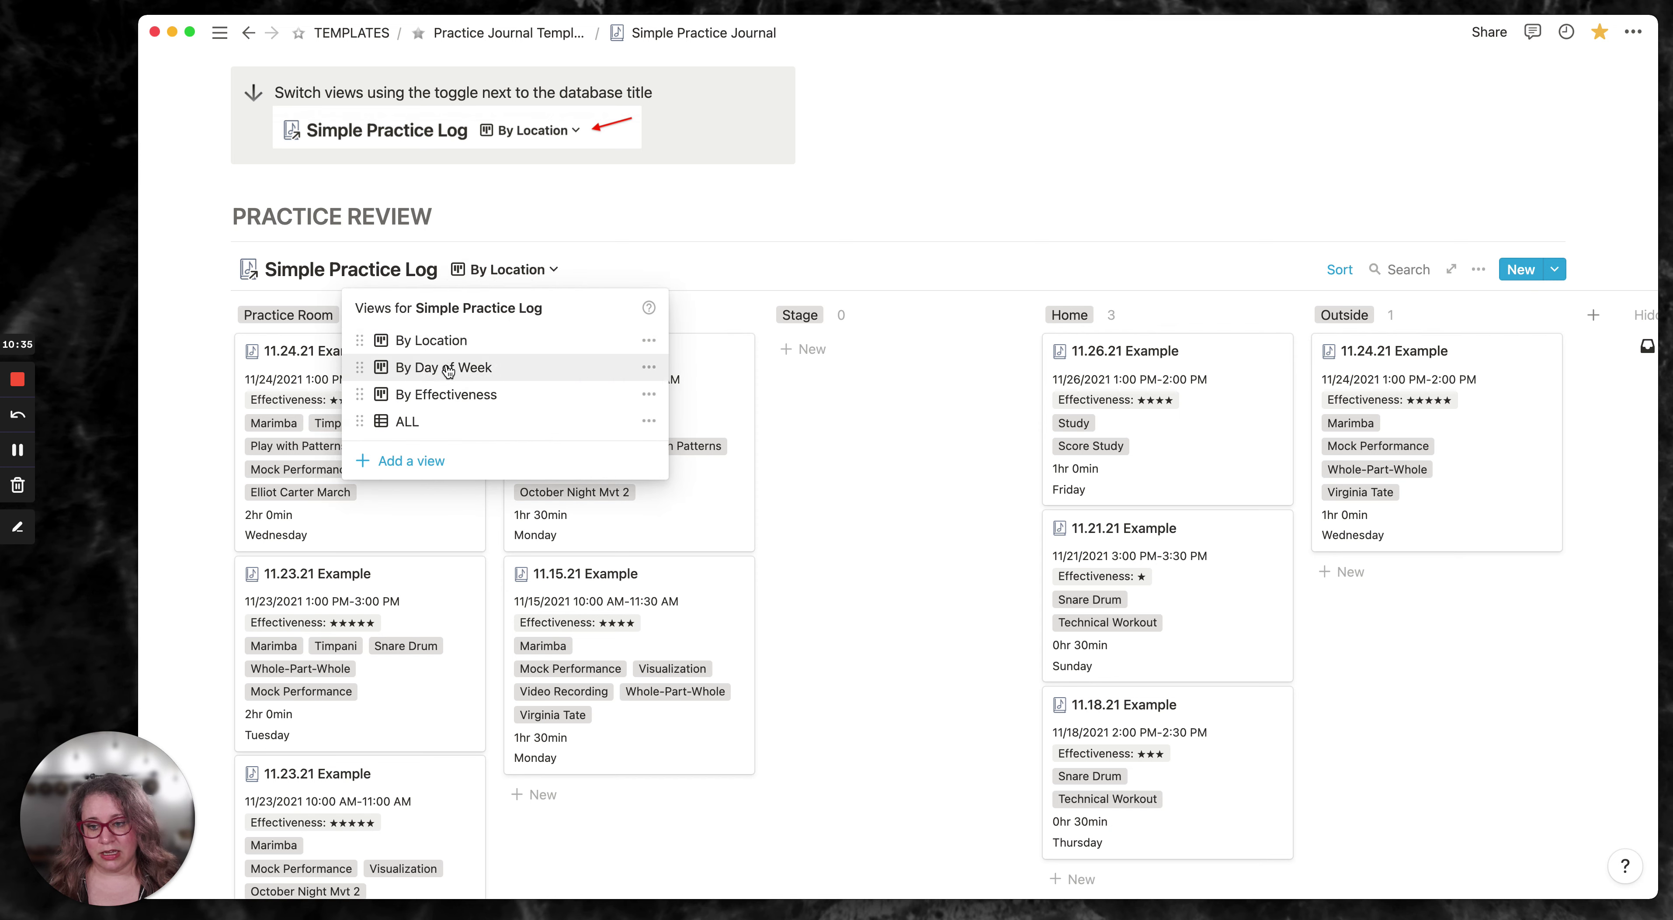
- Switch the board to By Effectiveness and scroll through its five-to-one star columns
click(441, 397)
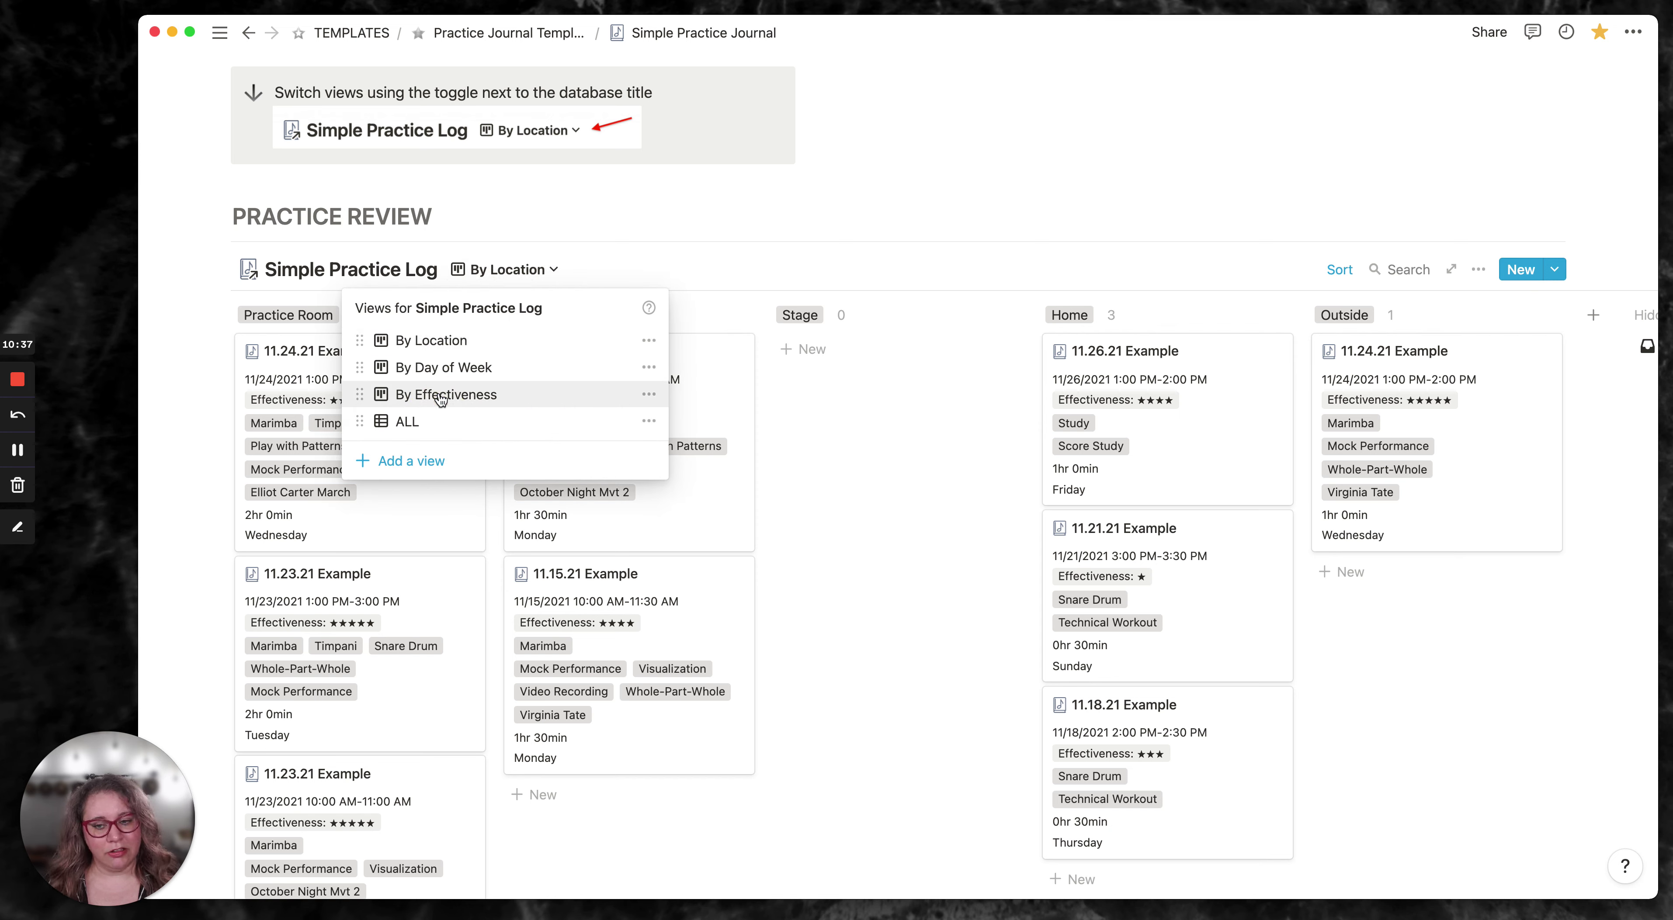
click(441, 396)
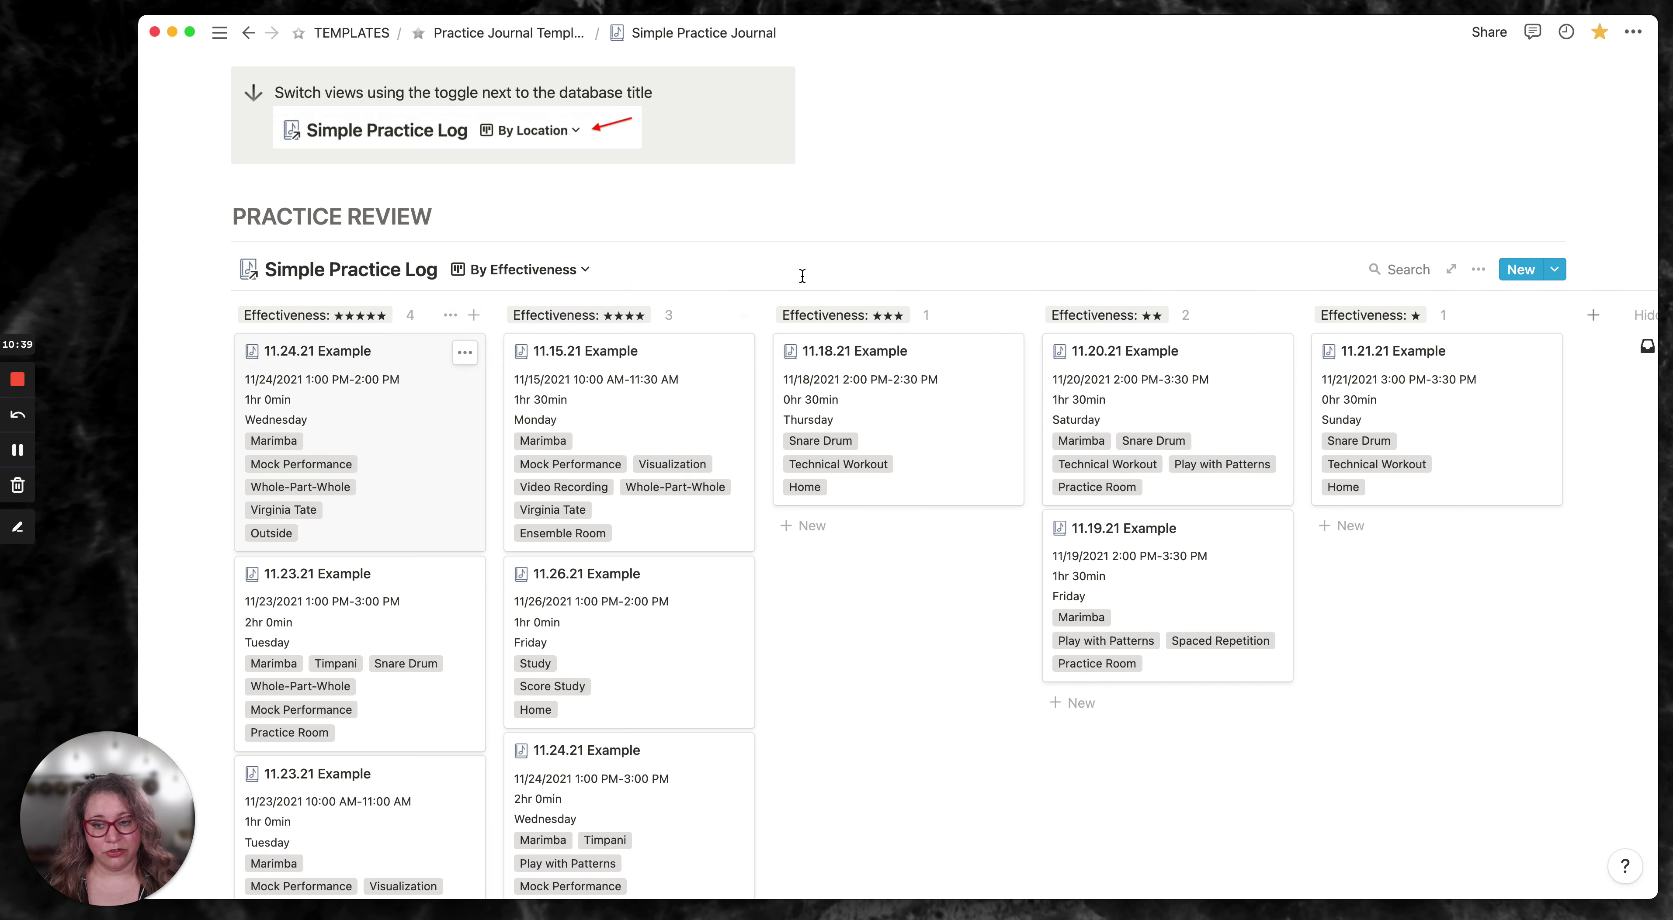
scroll(1100, 284, down, 2)
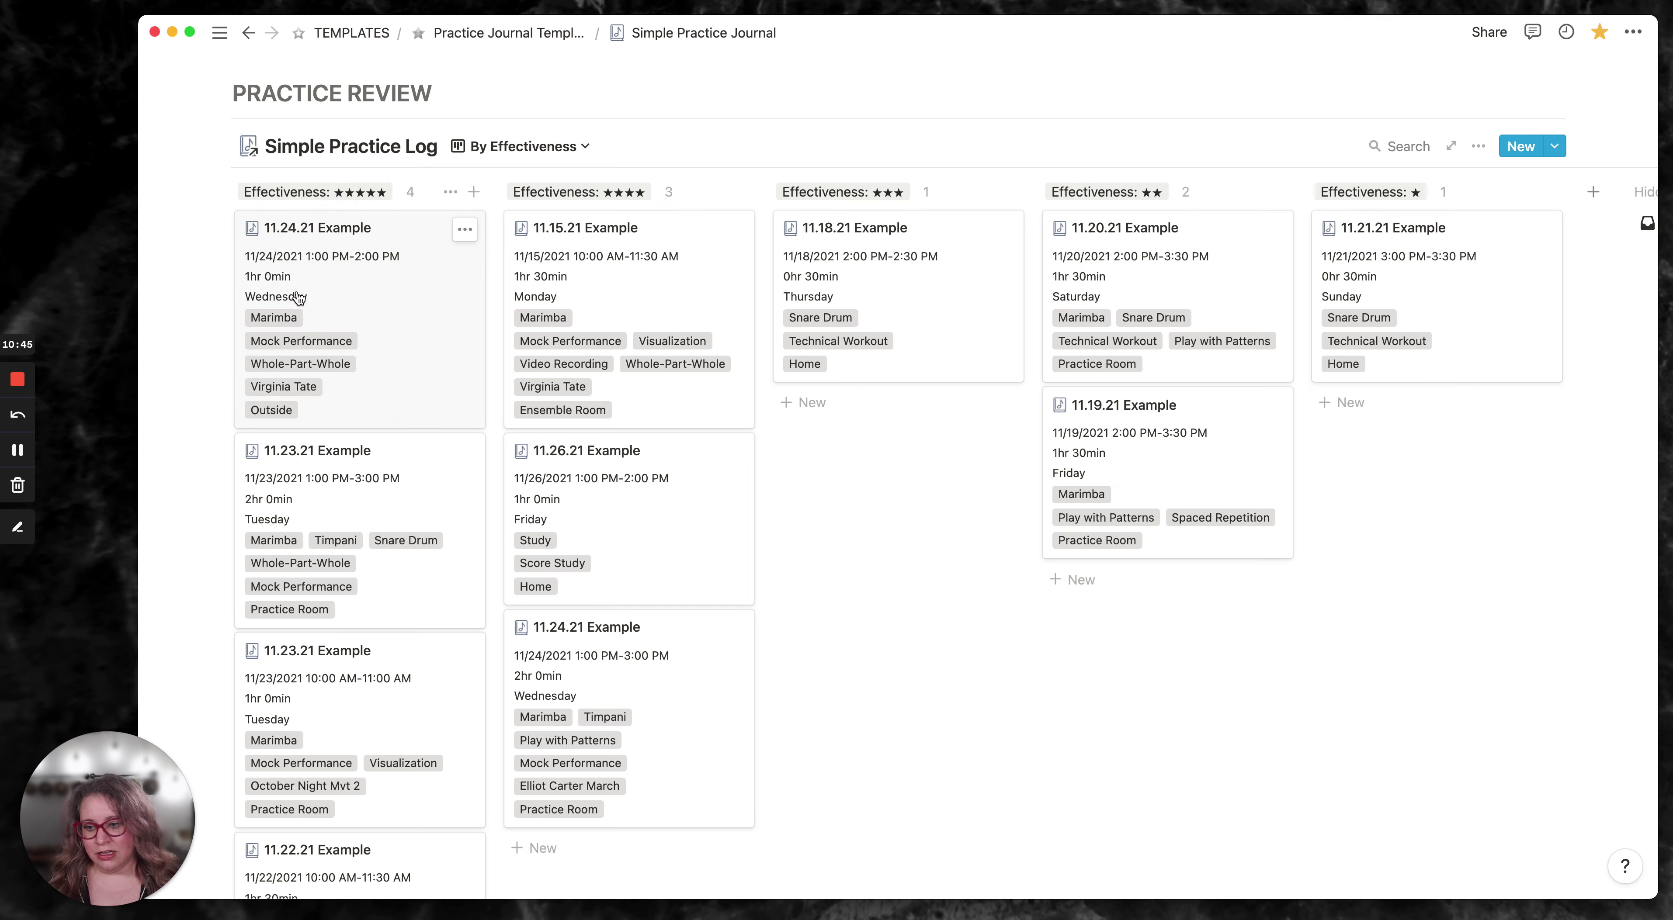
scroll(341, 336, down, 1)
scroll(341, 336, down, 2)
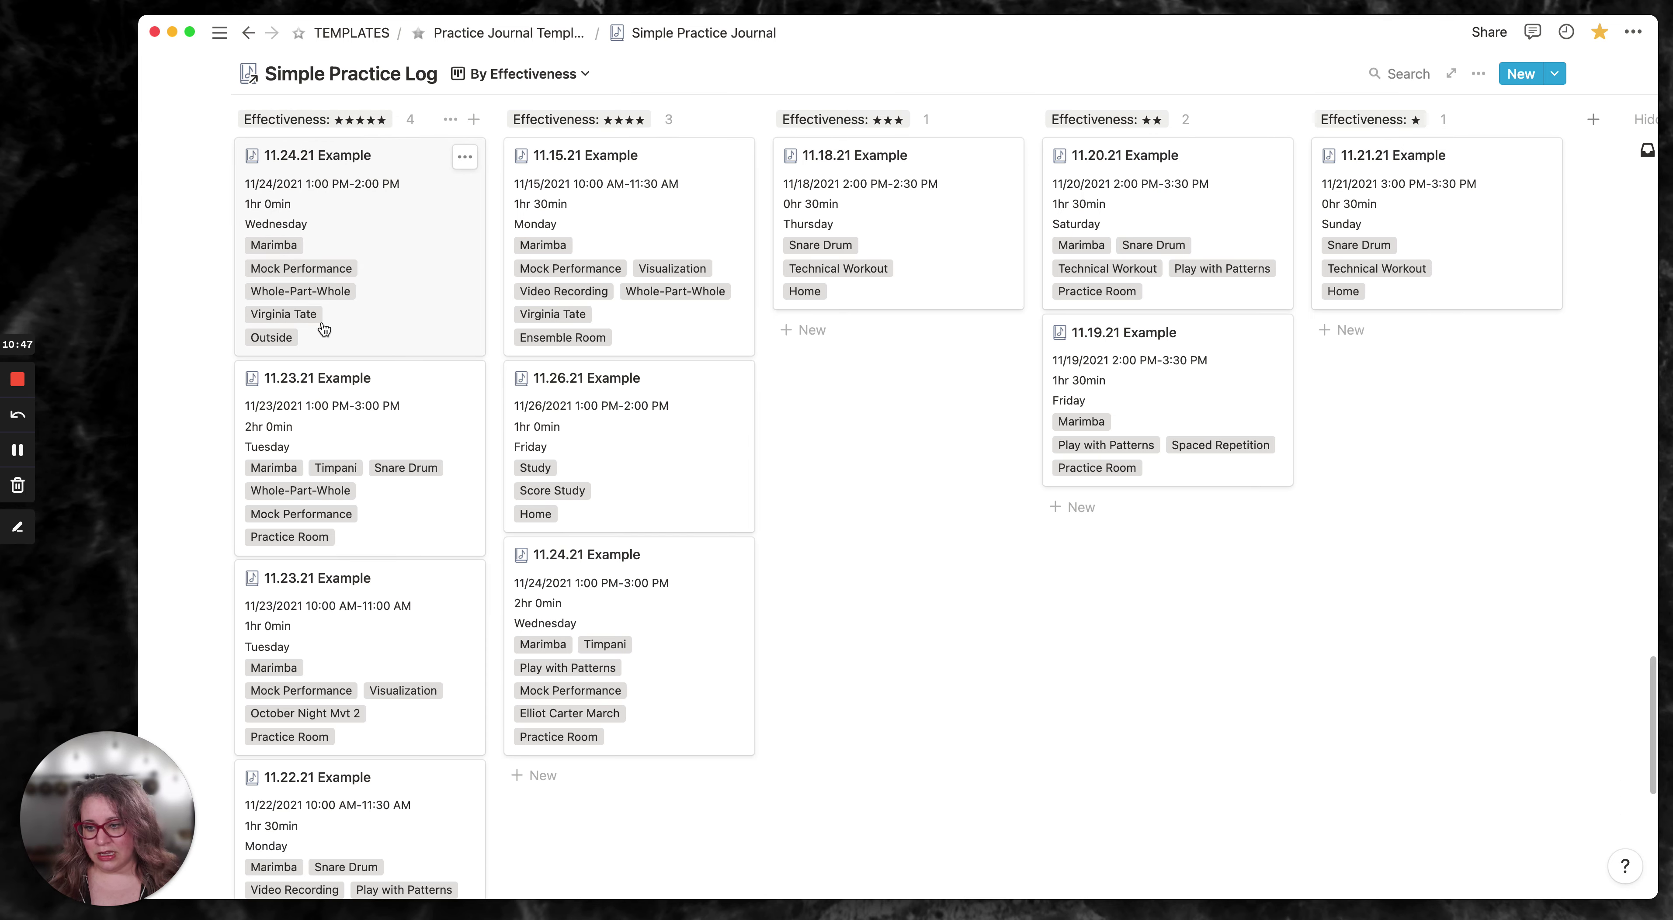
scroll(300, 663, down, 8)
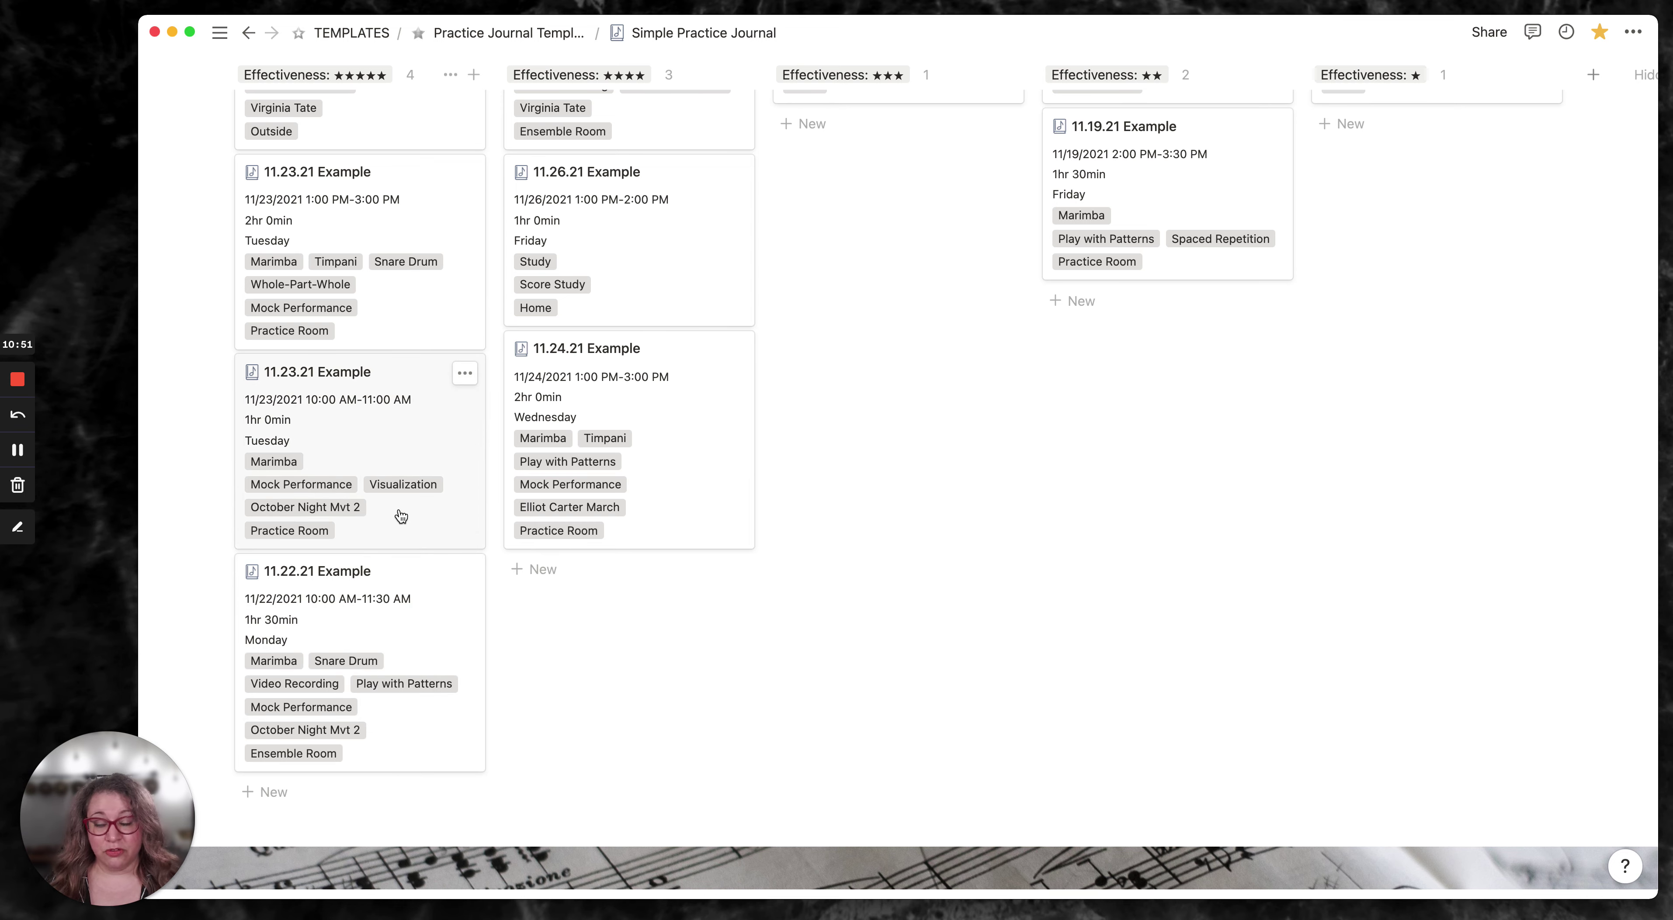
scroll(401, 516, up, 5)
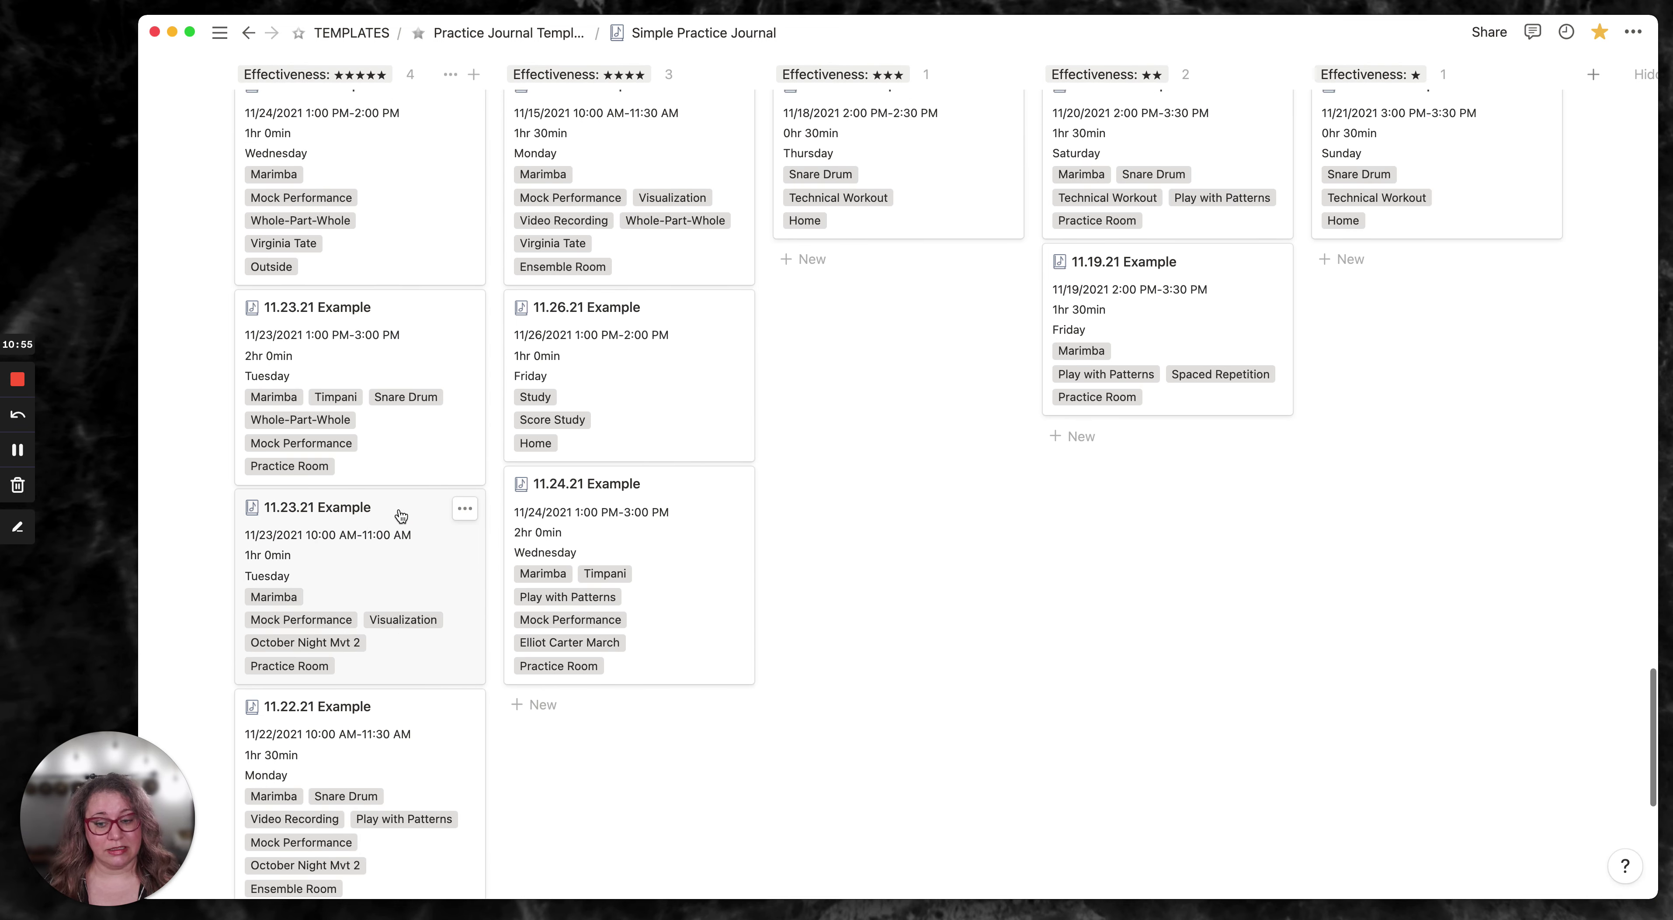
scroll(401, 516, up, 8)
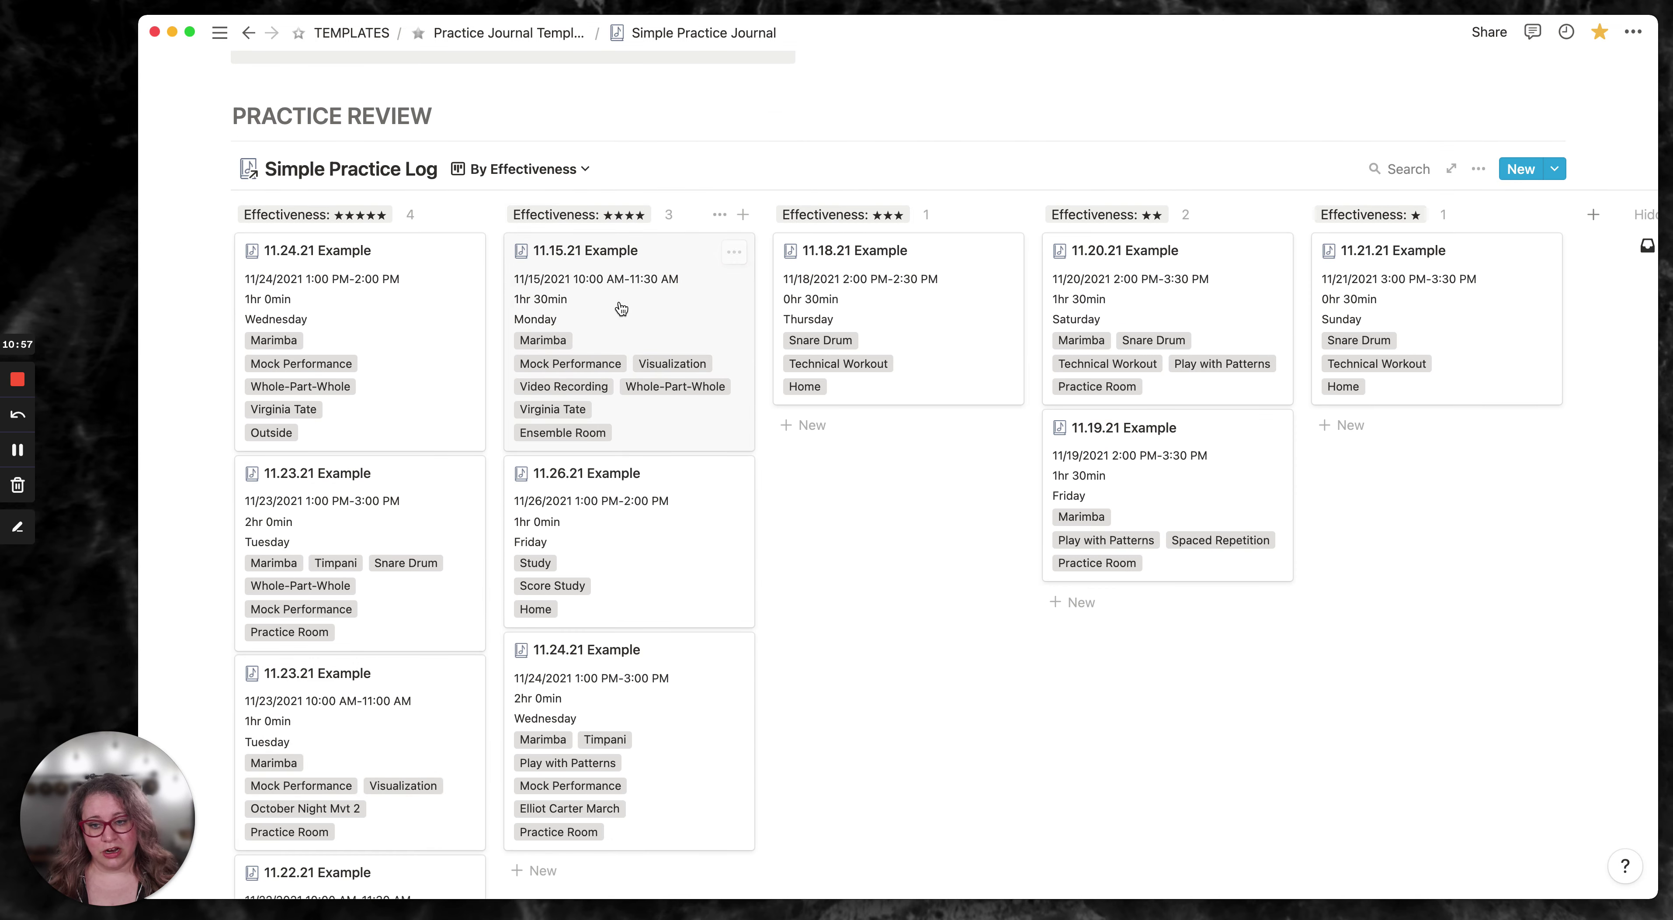